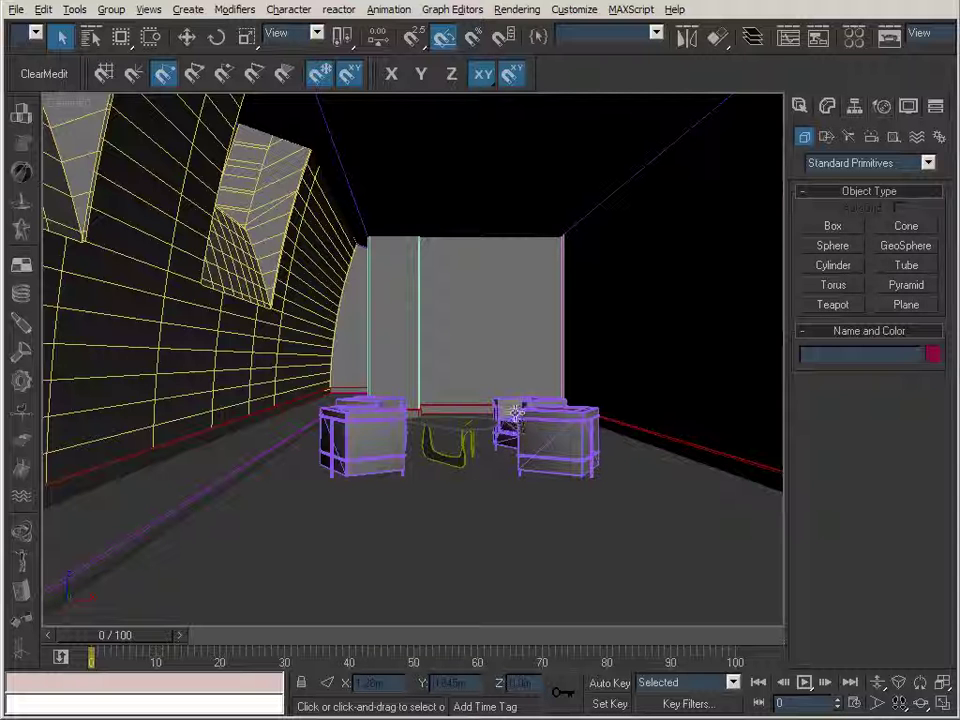
# - Inspect the hall model from outside in a perspective view, orbiting around its walls and openings with shaded display, and return to the camera view
pyautogui.press('p')
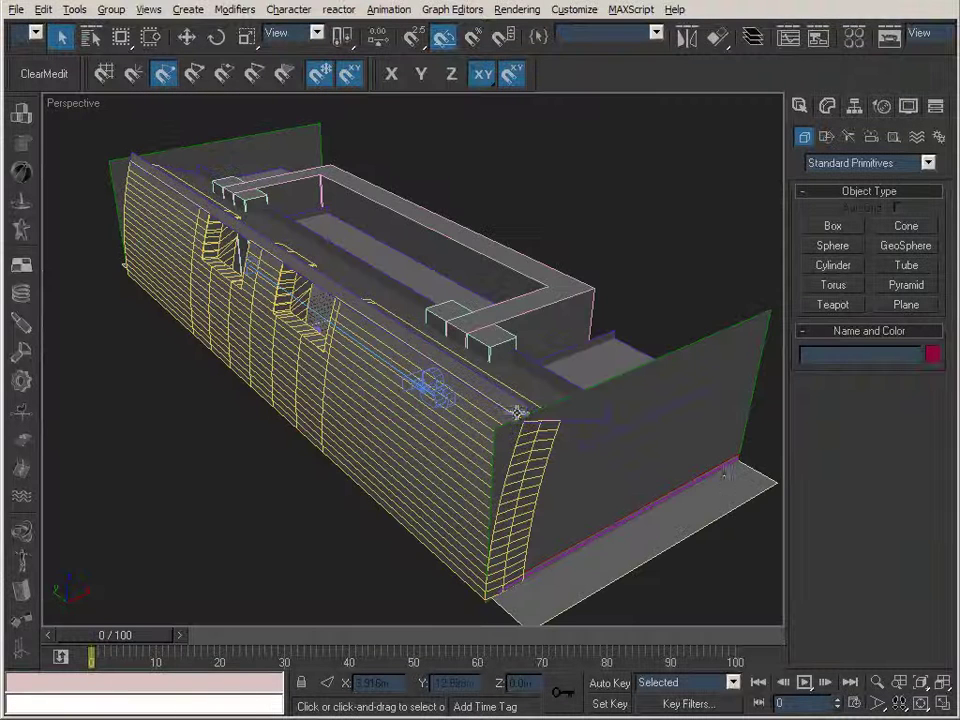
pyautogui.click(921, 705)
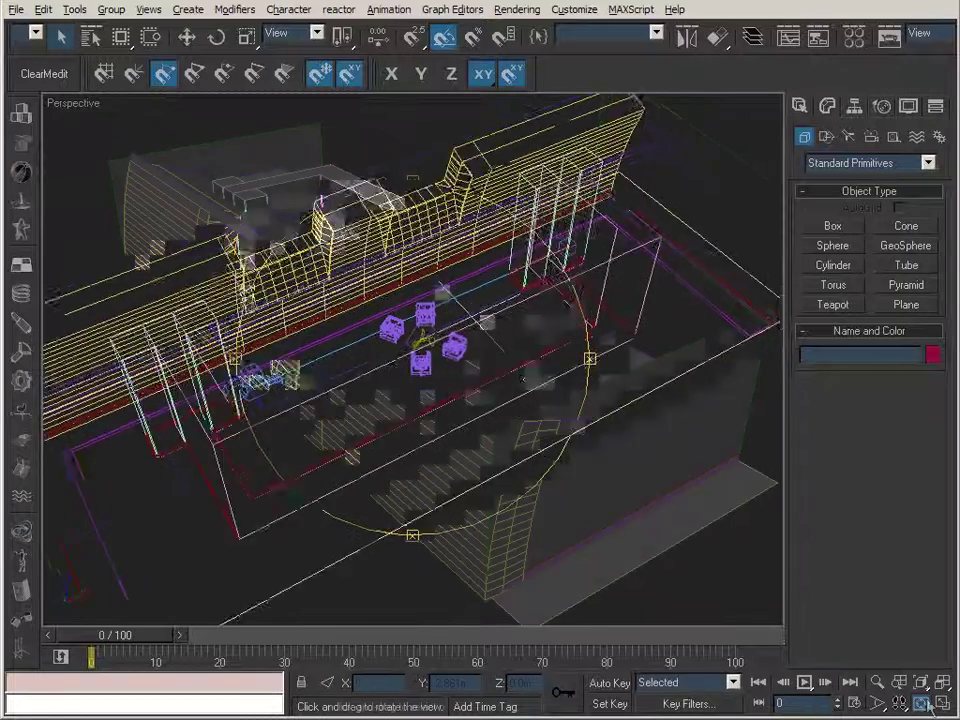
pyautogui.moveTo(438, 306); pyautogui.dragTo(387, 406)
pyautogui.moveTo(445, 268); pyautogui.dragTo(369, 339)
pyautogui.moveTo(306, 218); pyautogui.dragTo(498, 538)
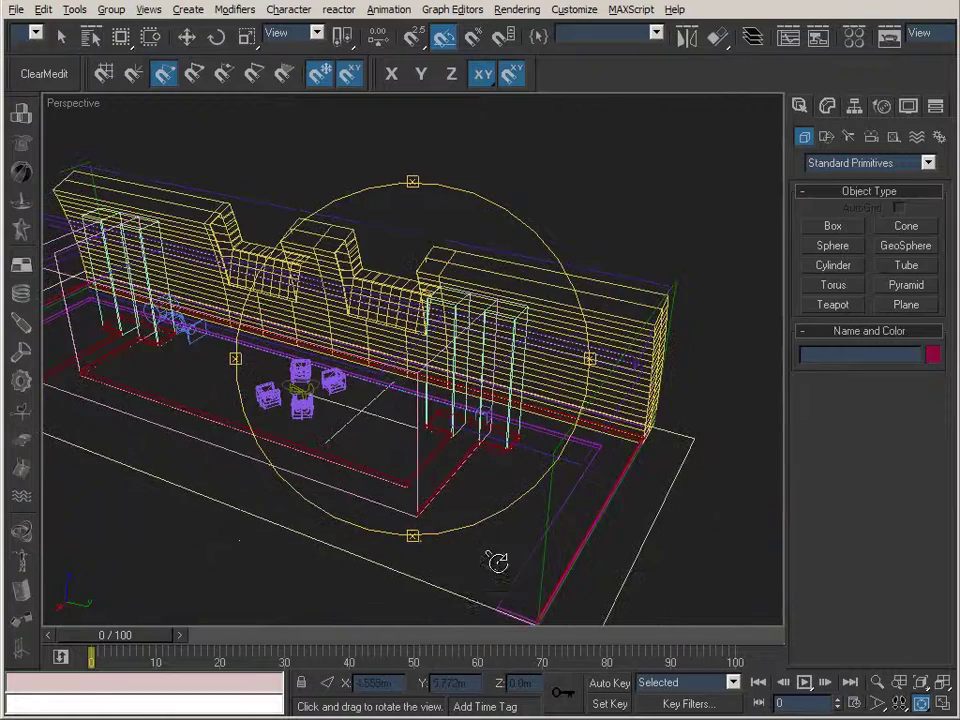
pyautogui.moveTo(429, 312); pyautogui.dragTo(470, 503)
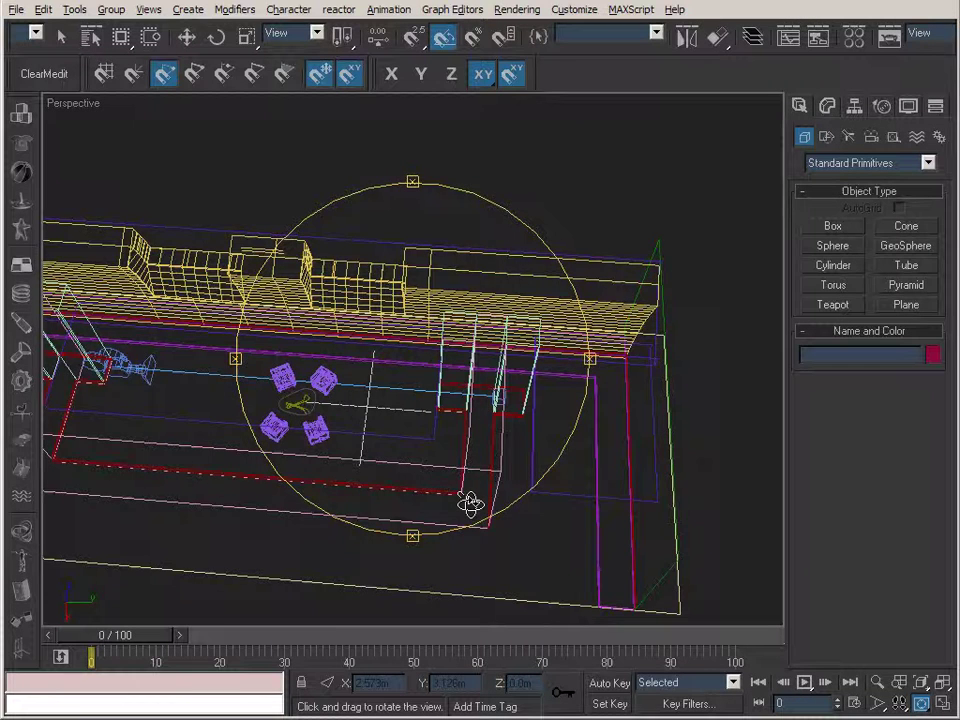
pyautogui.moveTo(470, 503); pyautogui.dragTo(560, 480)
pyautogui.rightClick(77, 104)
pyautogui.click(110, 117)
pyautogui.moveTo(469, 324)
pyautogui.mouseDown()
pyautogui.moveTo(519, 342)
pyautogui.moveTo(557, 272)
pyautogui.moveTo(439, 508)
pyautogui.mouseUp()
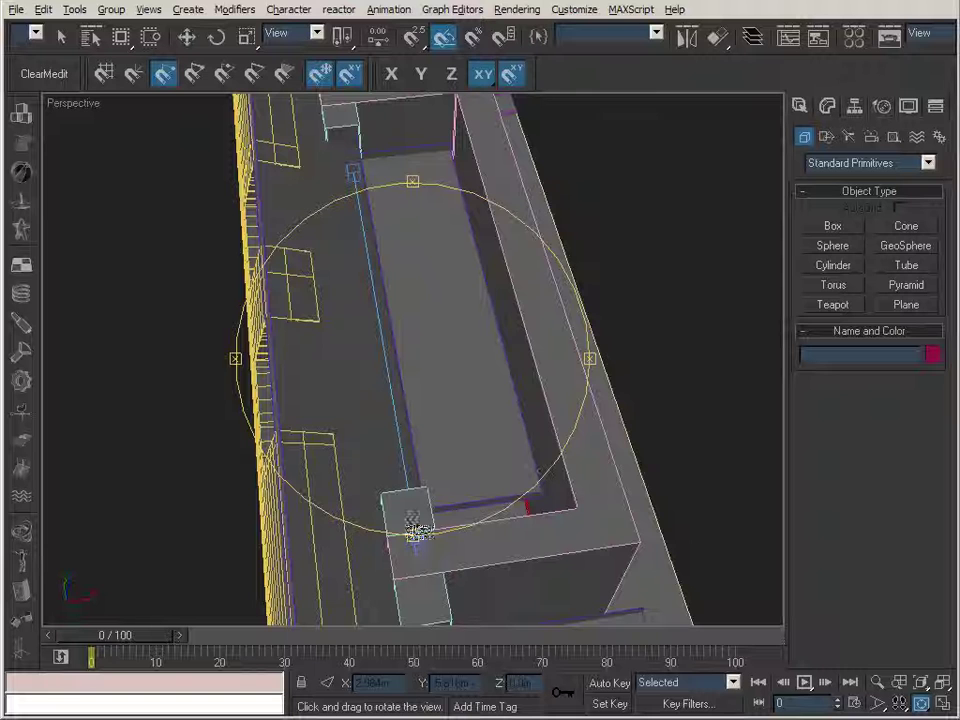
pyautogui.press('c')
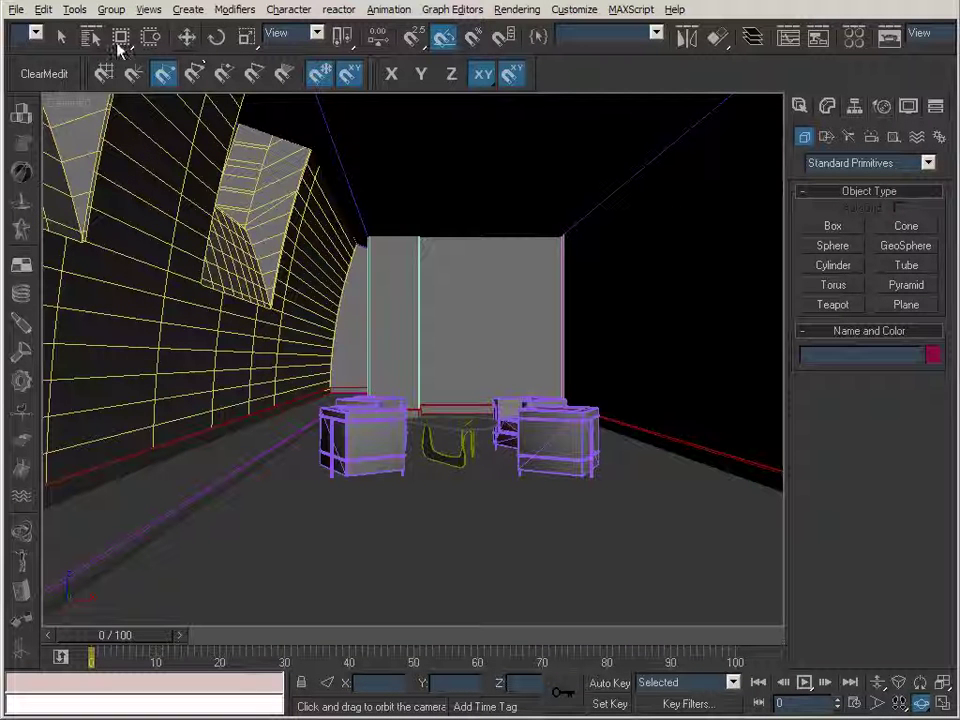
# - Select the curved wall with the window openings and check the diffuse colour of the first material in the Material Editor
pyautogui.click(60, 37)
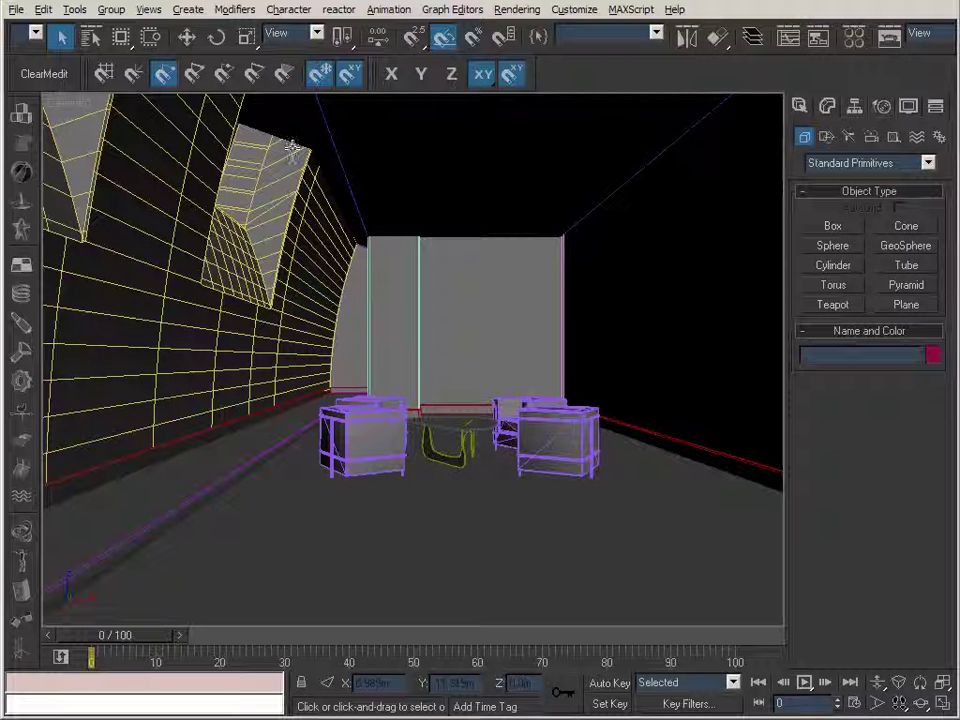
pyautogui.click(275, 357)
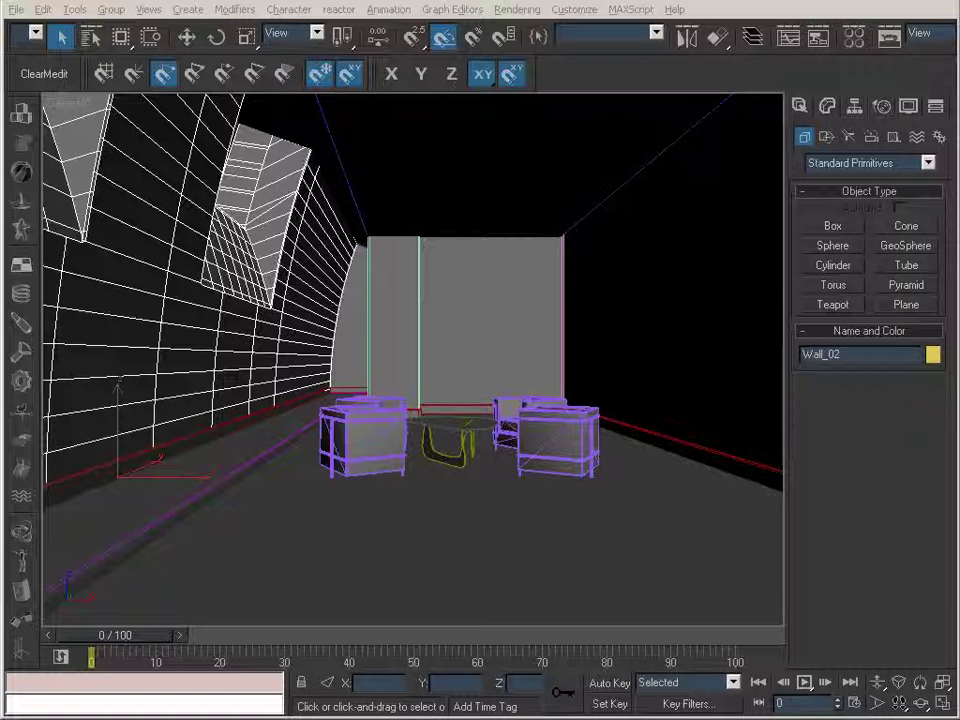
pyautogui.click(858, 40)
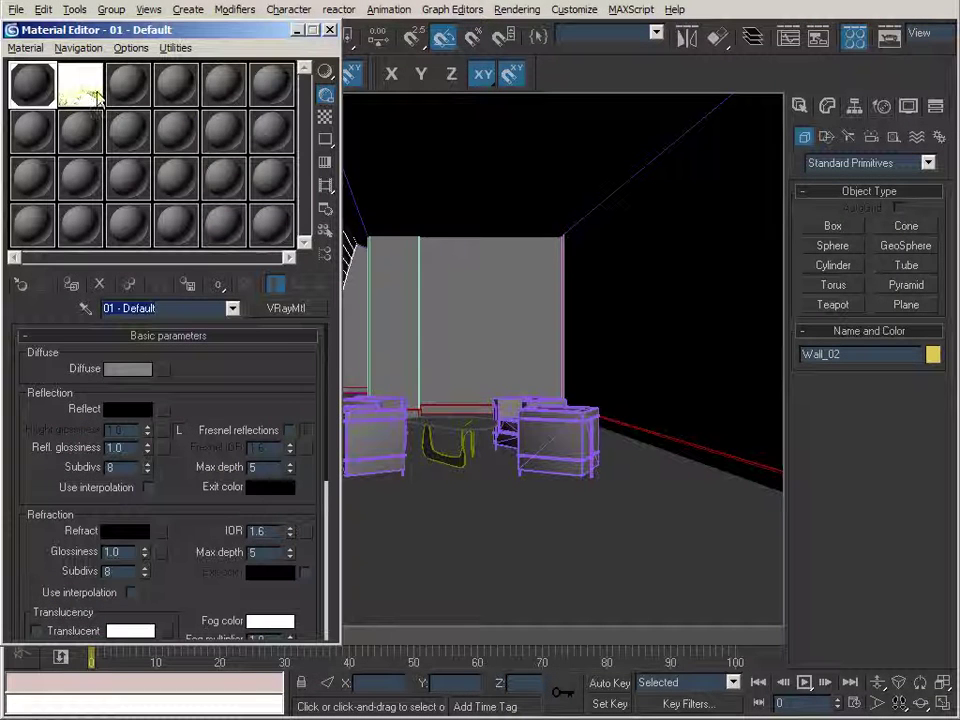
pyautogui.moveTo(102, 32); pyautogui.dragTo(145, 30)
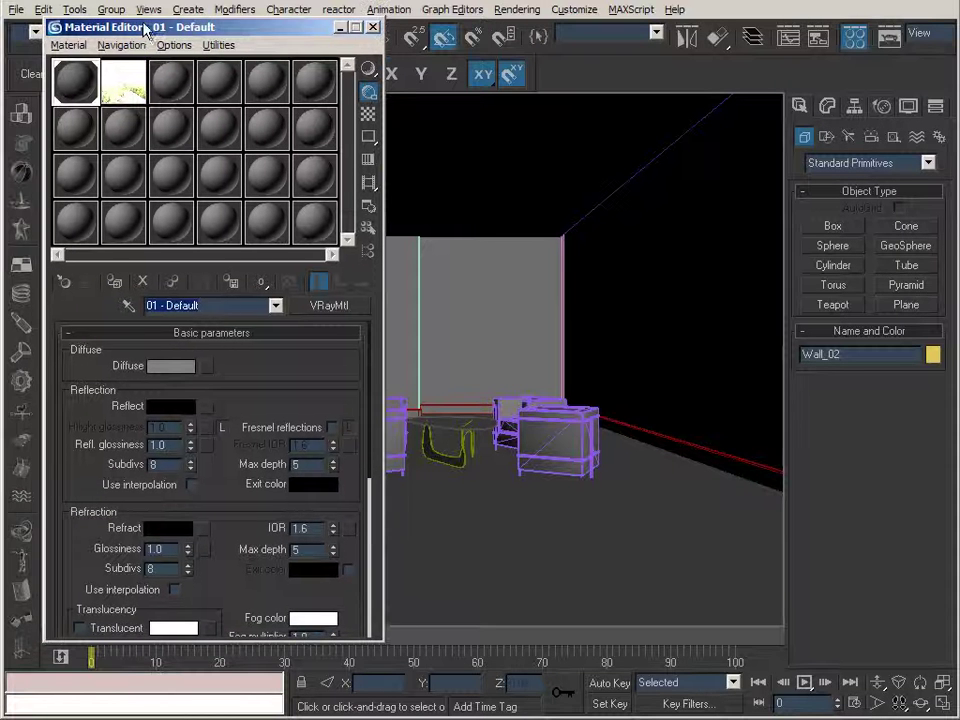
pyautogui.click(169, 367)
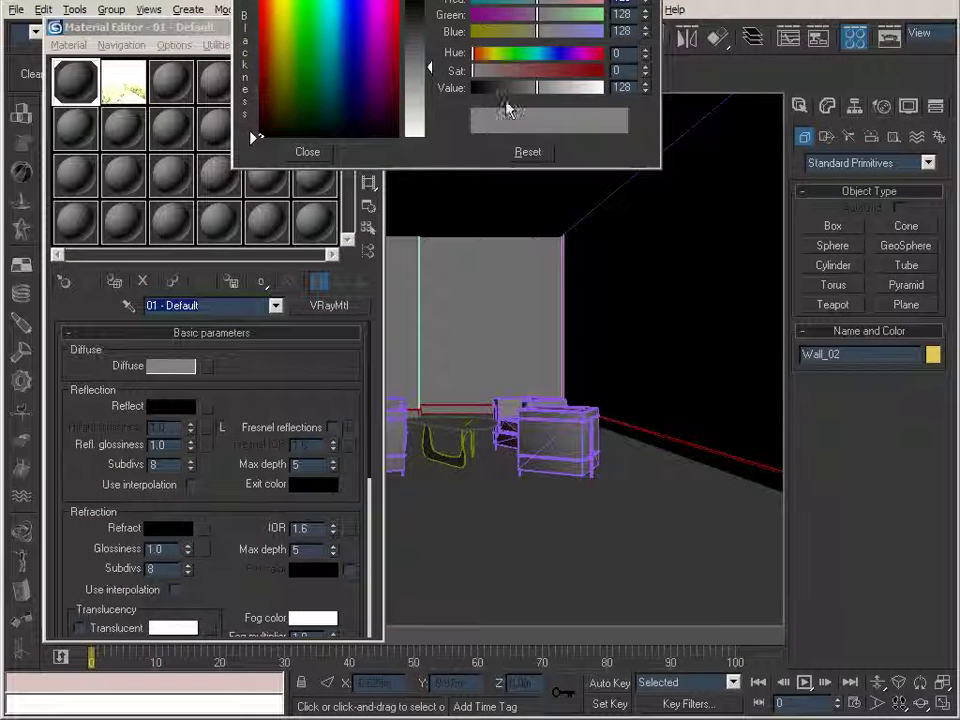
pyautogui.click(326, 153)
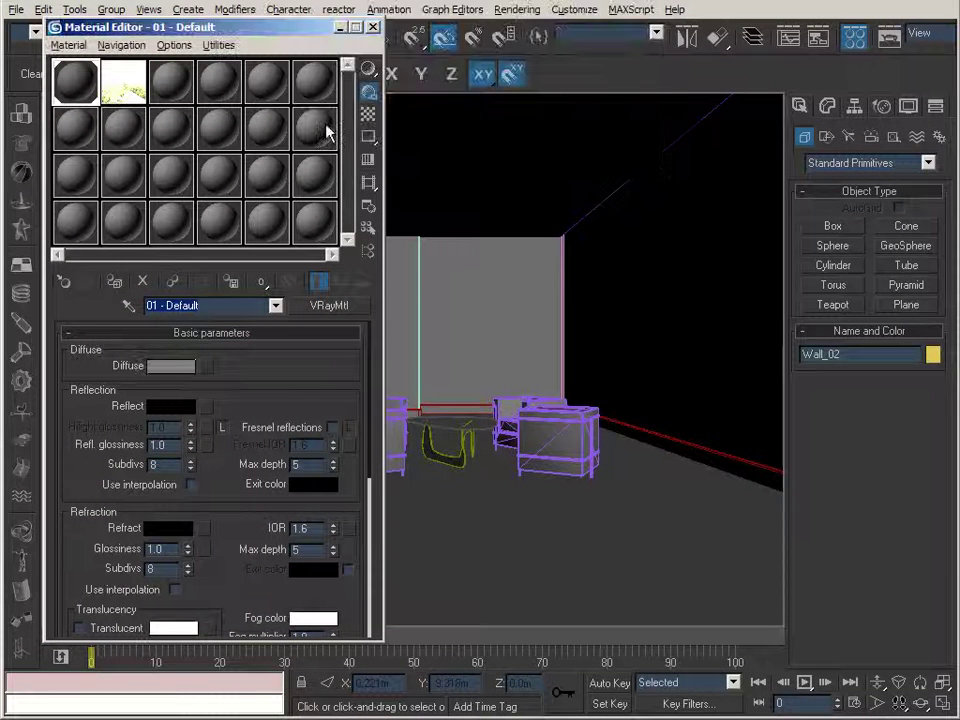
pyautogui.press('m')
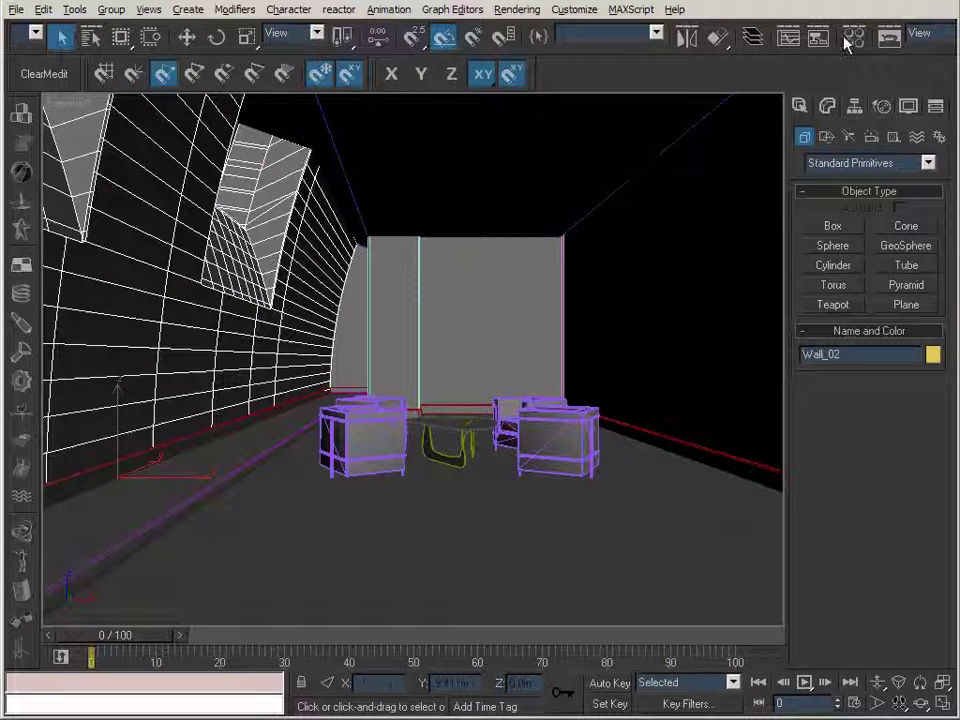
# - Open the render setup and review the common output parameters and the VRay image sampler settings
pyautogui.click(889, 38)
pyautogui.moveTo(583, 10); pyautogui.dragTo(507, 51)
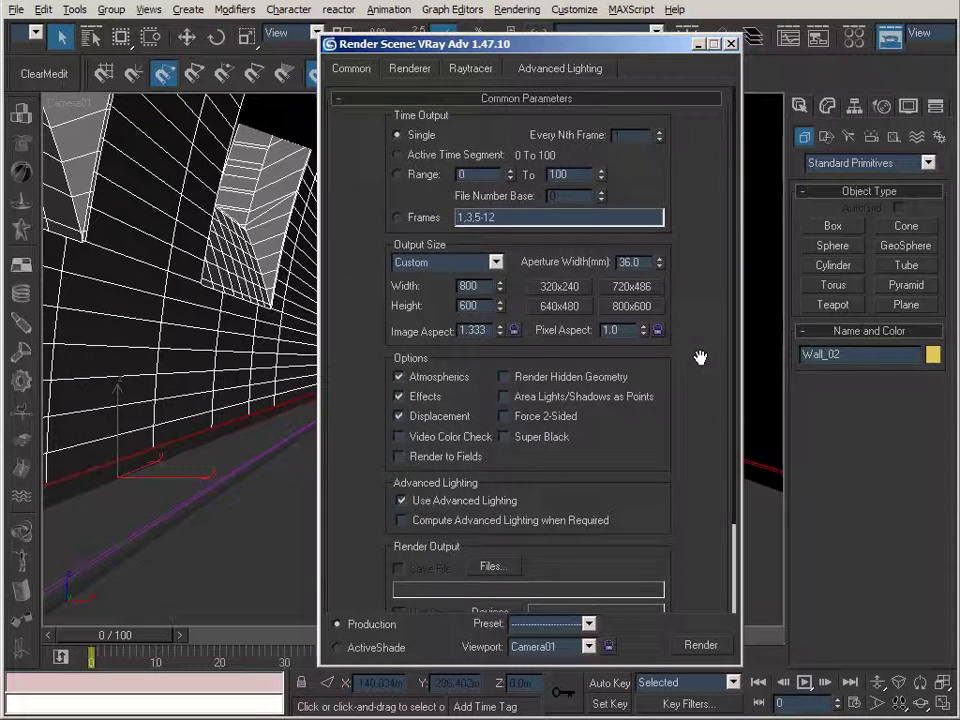
pyautogui.moveTo(700, 358); pyautogui.dragTo(700, 181)
pyautogui.click(410, 68)
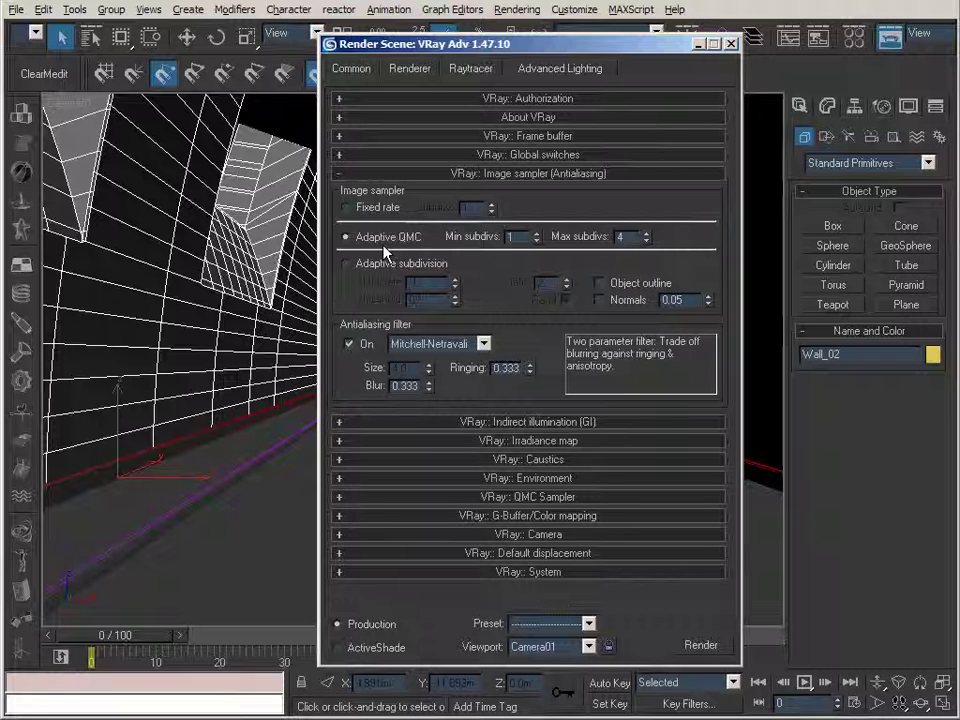
pyautogui.click(400, 173)
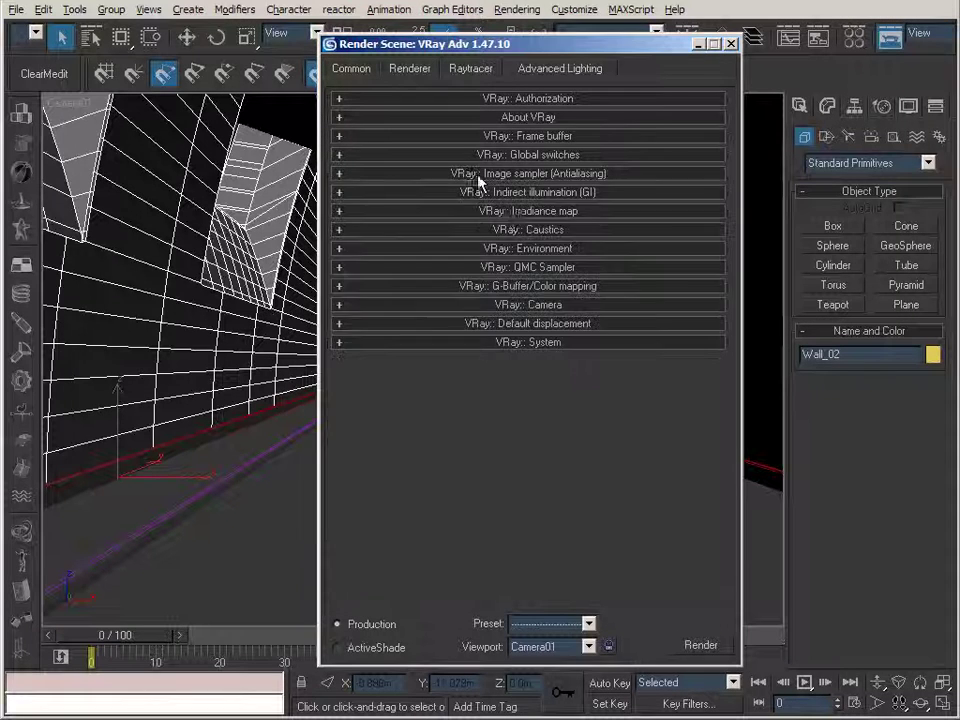
# - Examine the VRay indirect illumination bounce engines and the irradiance map parameters
pyautogui.click(518, 192)
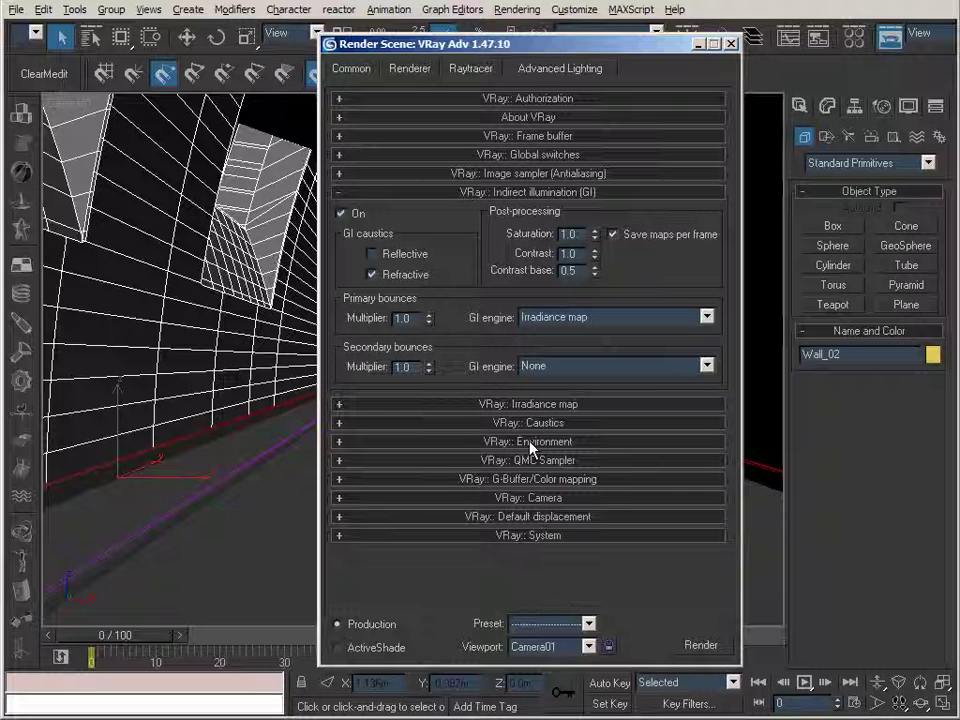
pyautogui.click(396, 404)
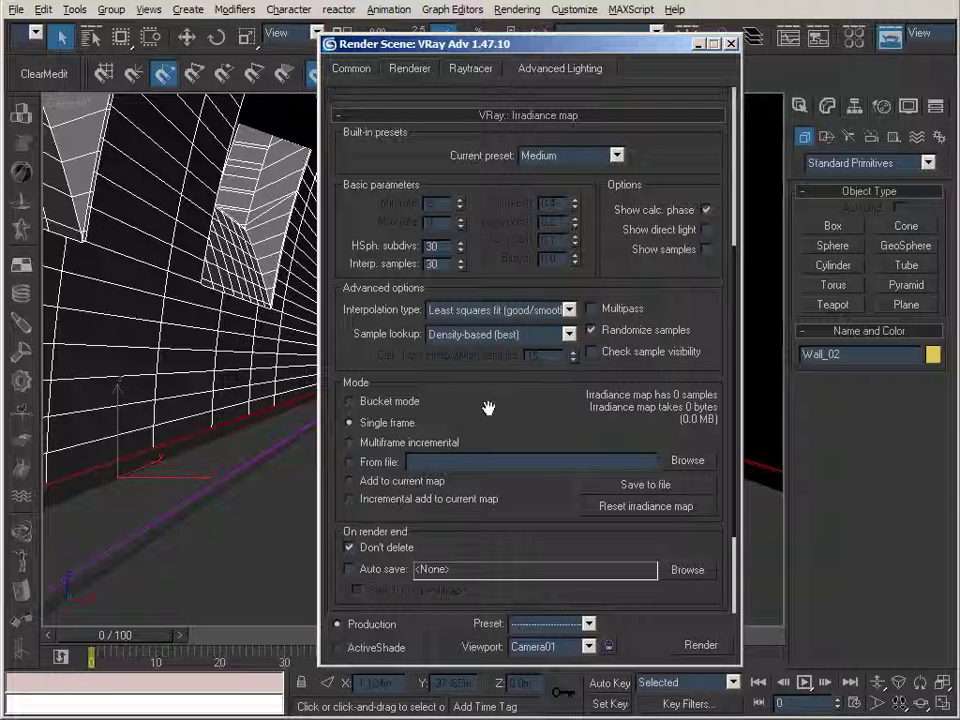
pyautogui.moveTo(499, 407); pyautogui.dragTo(496, 296)
pyautogui.moveTo(494, 261); pyautogui.dragTo(494, 244)
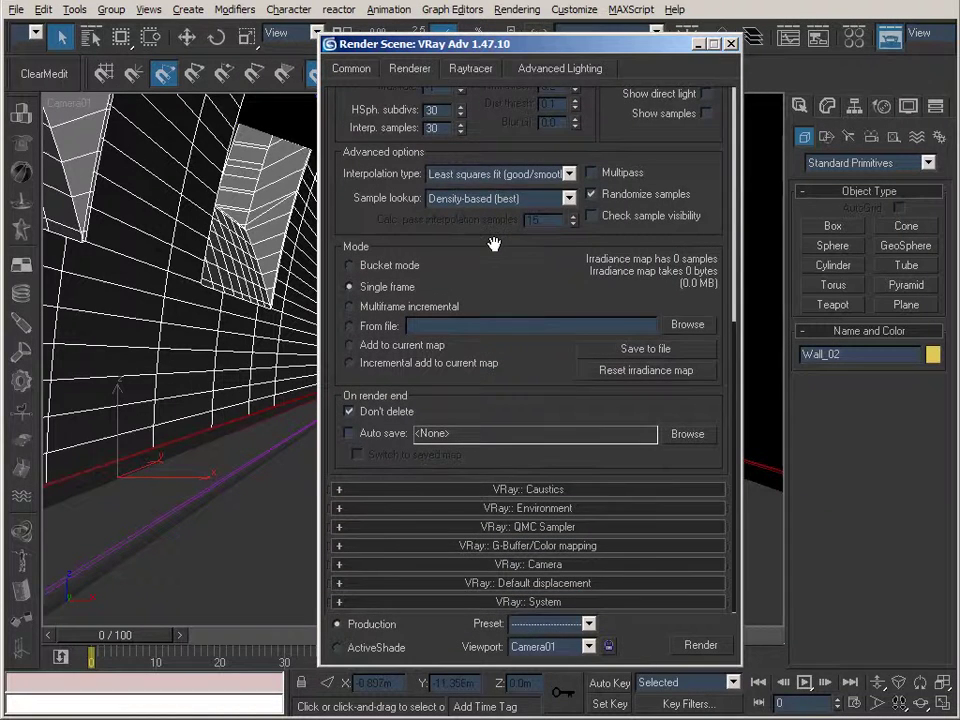
# - Examine the skylight colour and multiplier in the VRay GI environment settings
pyautogui.click(520, 510)
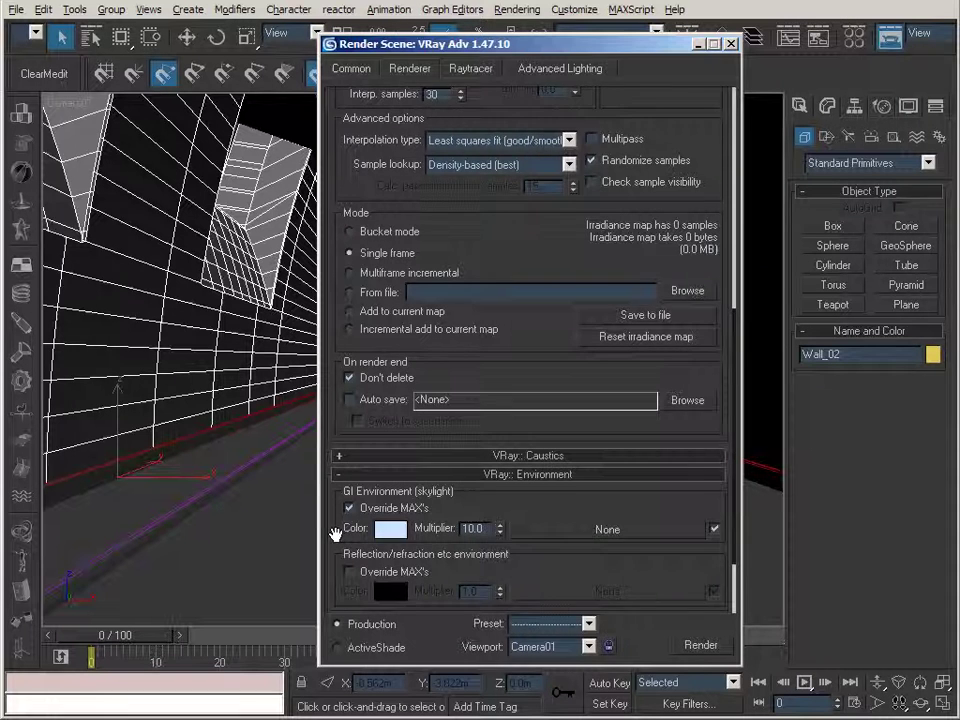
pyautogui.moveTo(336, 544); pyautogui.dragTo(350, 371)
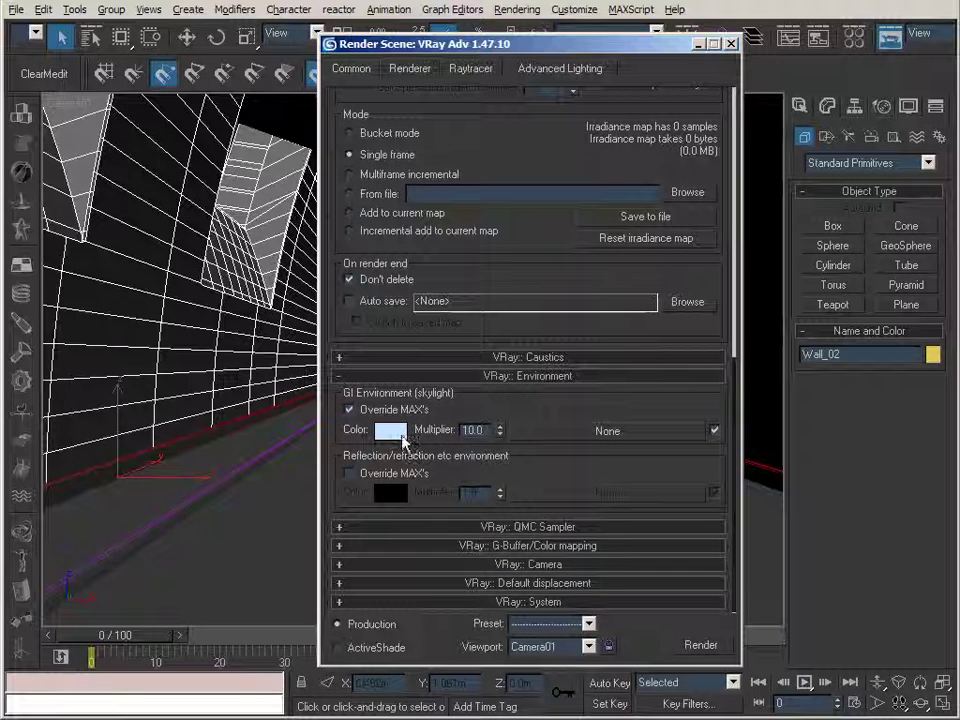
pyautogui.click(392, 430)
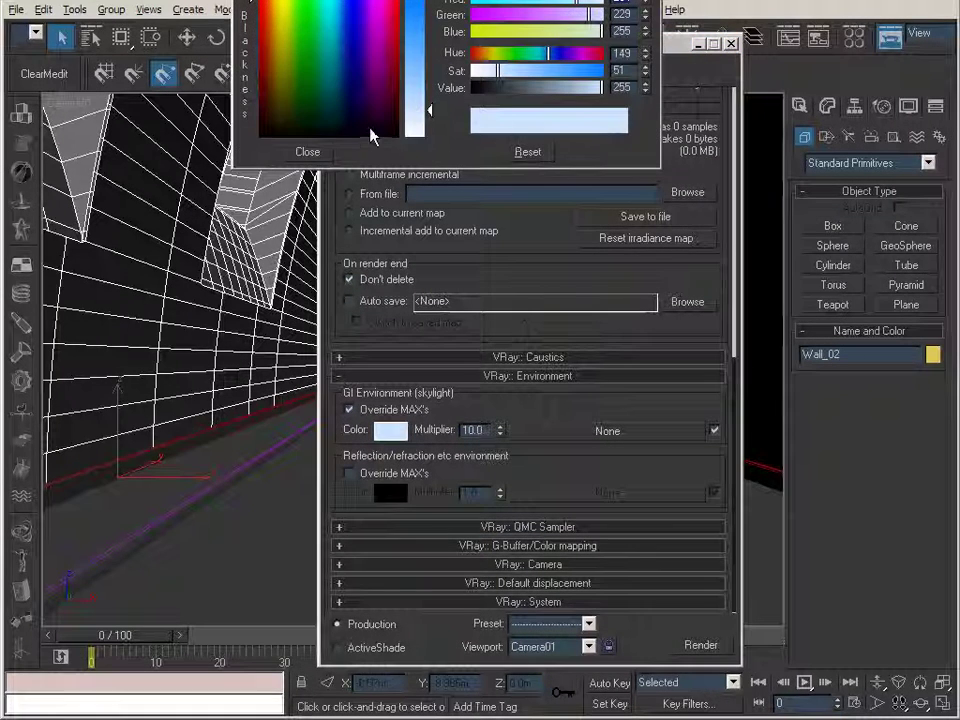
pyautogui.click(307, 152)
pyautogui.doubleClick(463, 430)
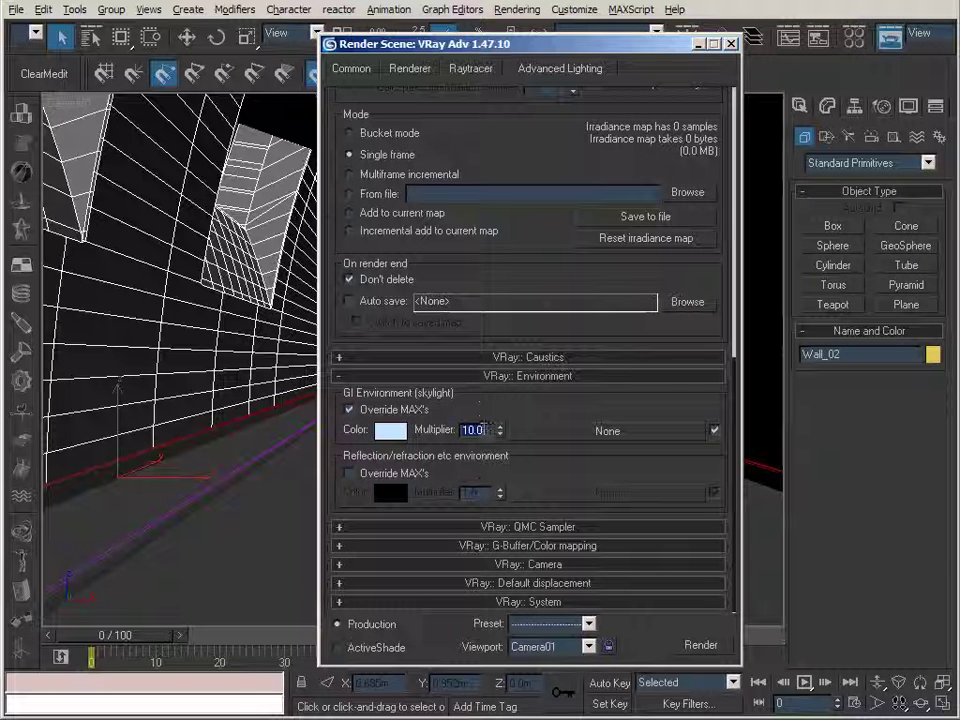
pyautogui.click(488, 446)
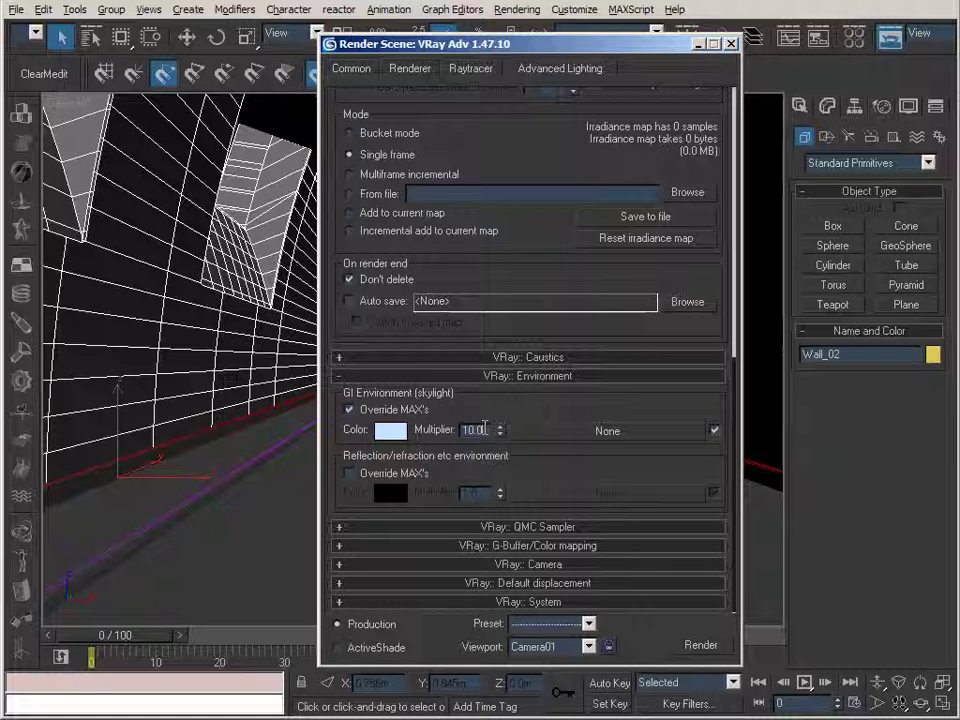
pyautogui.doubleClick(484, 429)
pyautogui.click(486, 428)
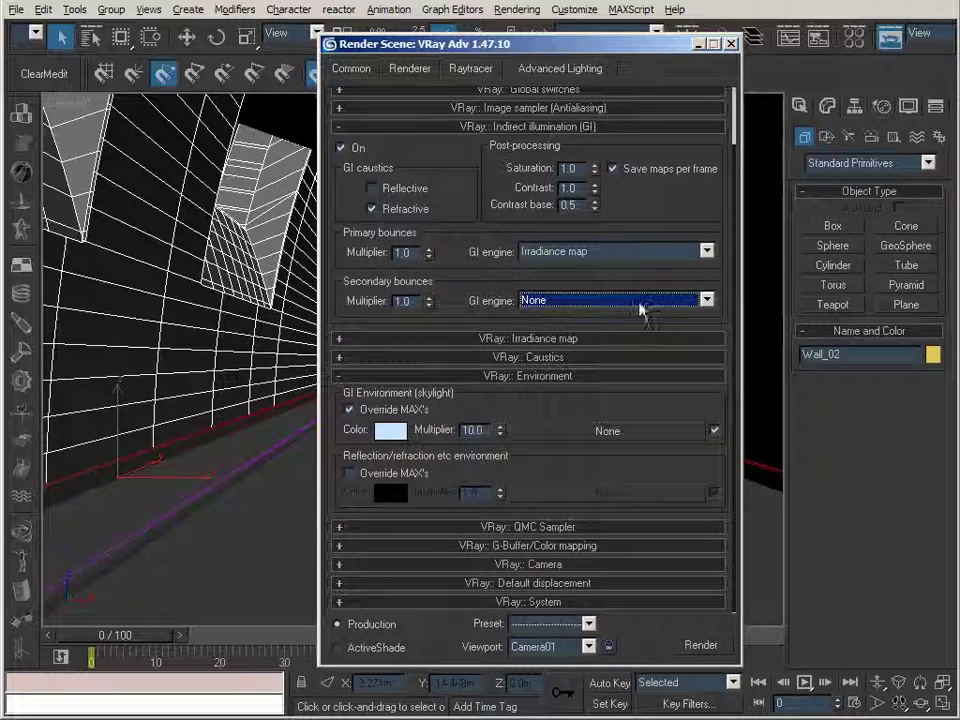
# - Switch to IrfanView to view the saved render 10_Holl_B0.tif and return to the render settings
pyautogui.hotkey('alt', 'Tab')
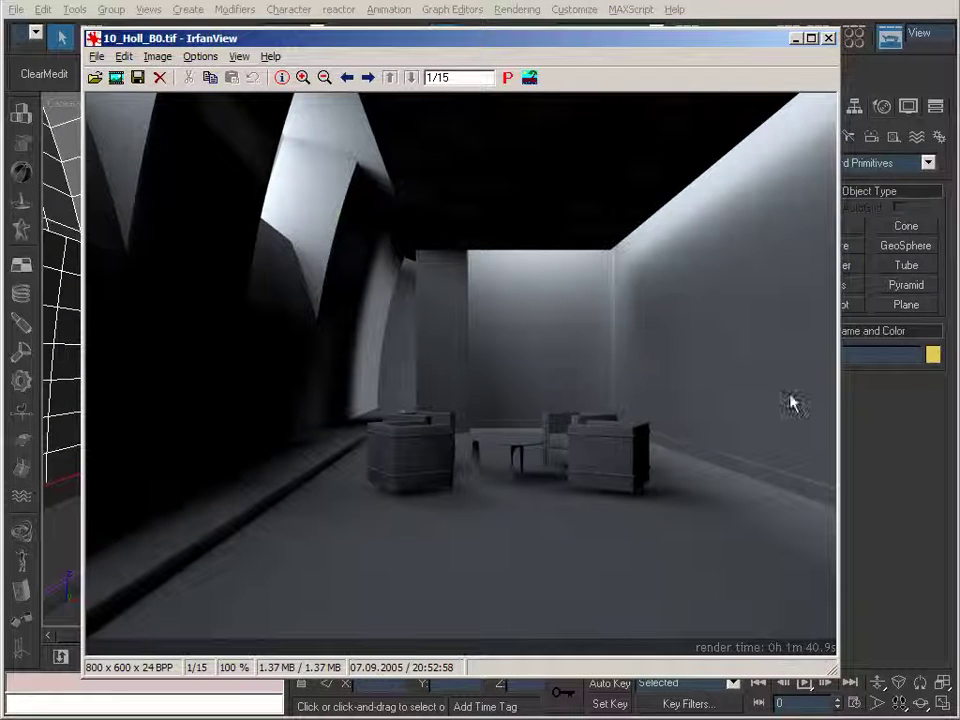
pyautogui.click(795, 38)
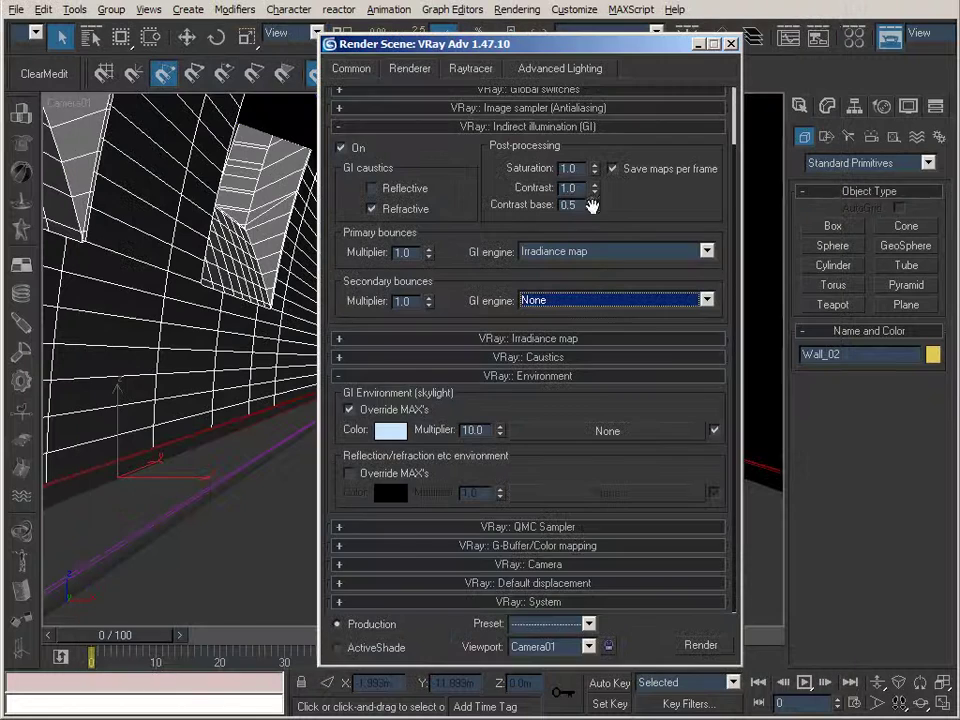
# - Set the secondary bounces GI engine to Quasi-Monte Carlo and its number of secondary bounces to 1
pyautogui.click(609, 301)
pyautogui.click(603, 341)
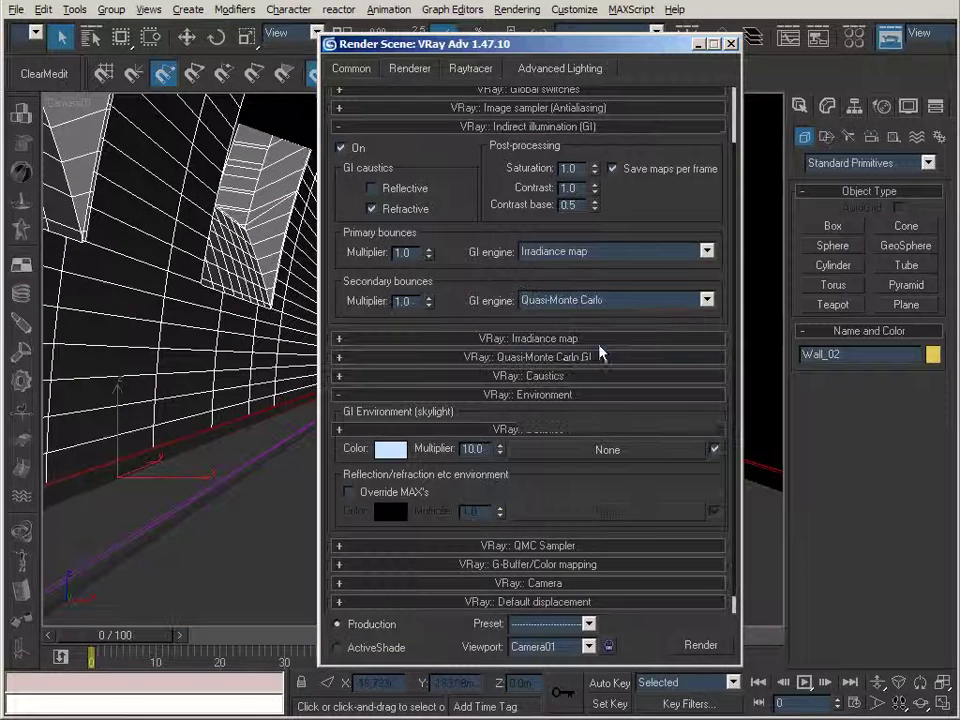
pyautogui.click(534, 358)
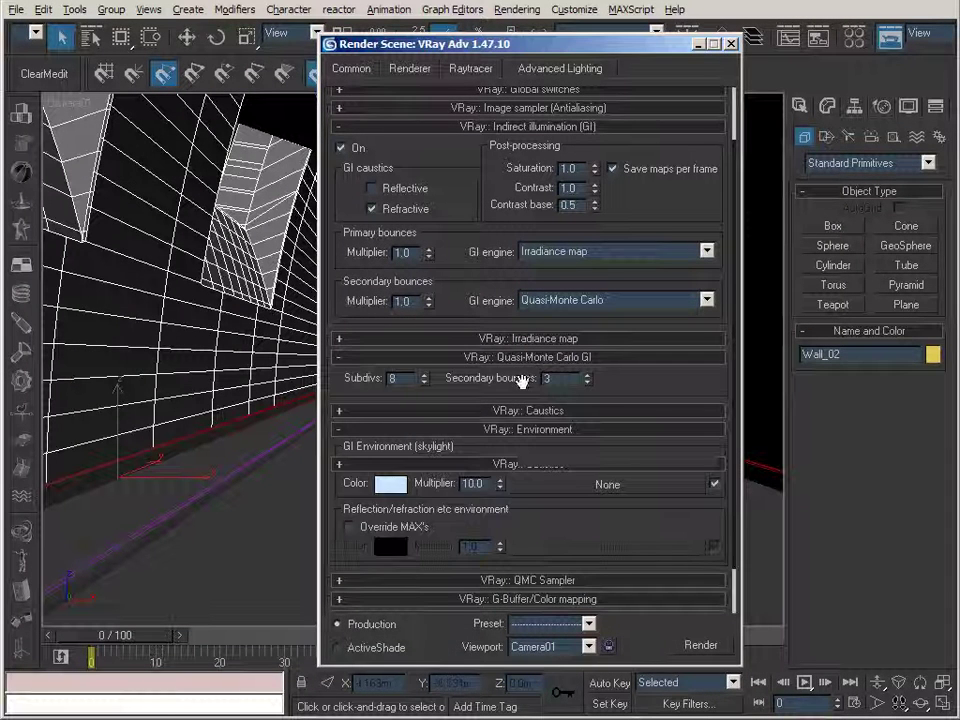
pyautogui.doubleClick(556, 378)
pyautogui.write('1')
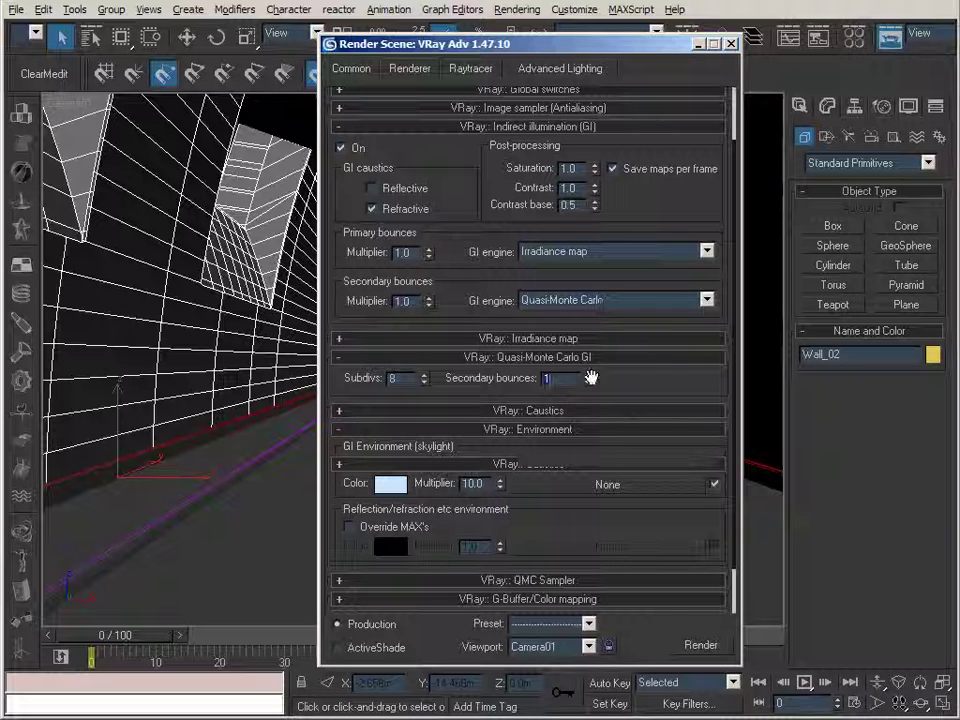
pyautogui.moveTo(520, 44); pyautogui.dragTo(490, 39)
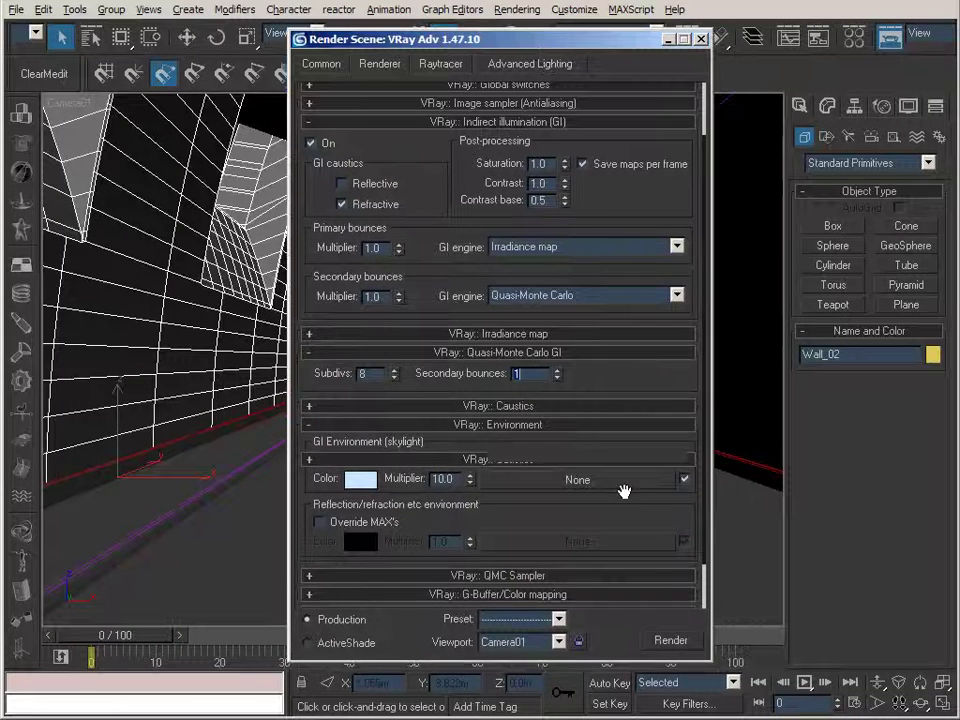
# - Switch to IrfanView and compare the saved renders 10_Holl_B0.tif, 15_Holl_B1.tif and 20_Holl_B3.tif
pyautogui.click(655, 718)
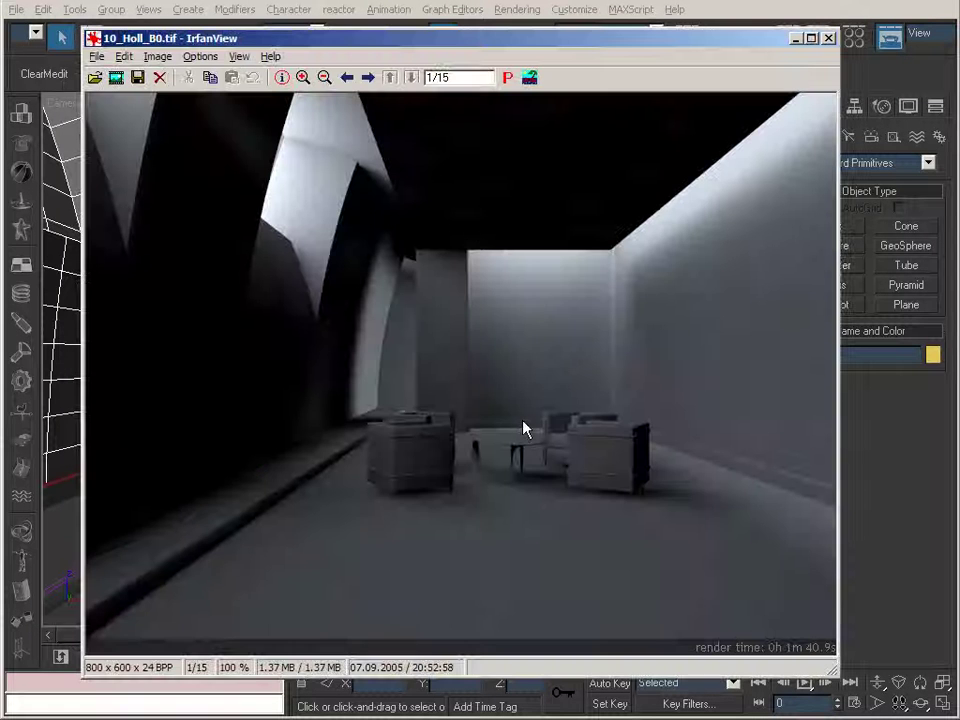
pyautogui.press('space')
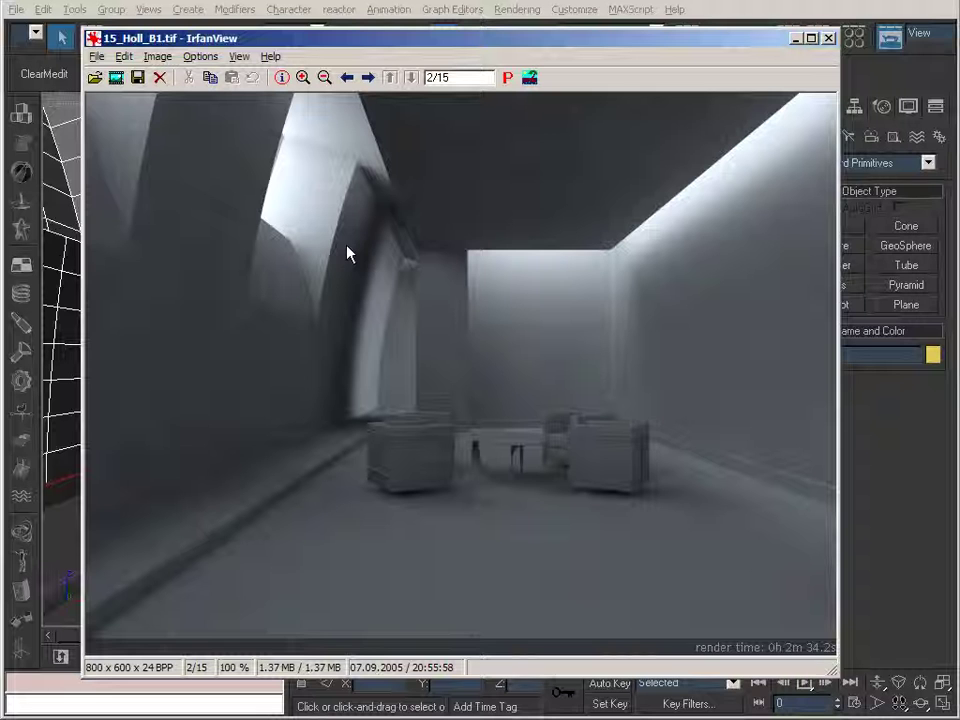
pyautogui.press('space')
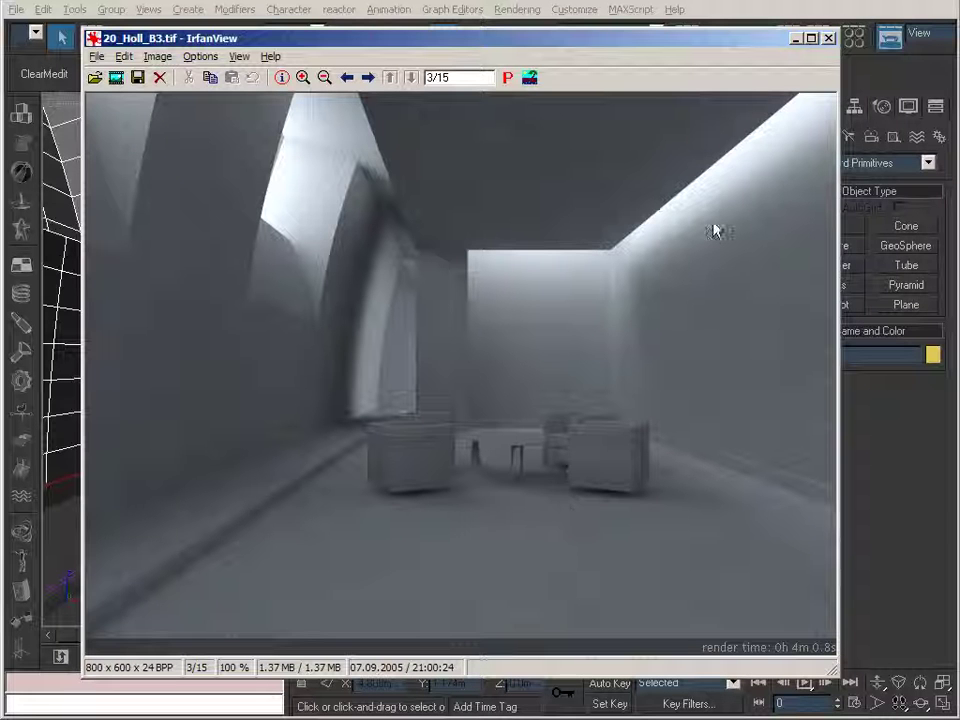
pyautogui.scroll(1, 540, 428)
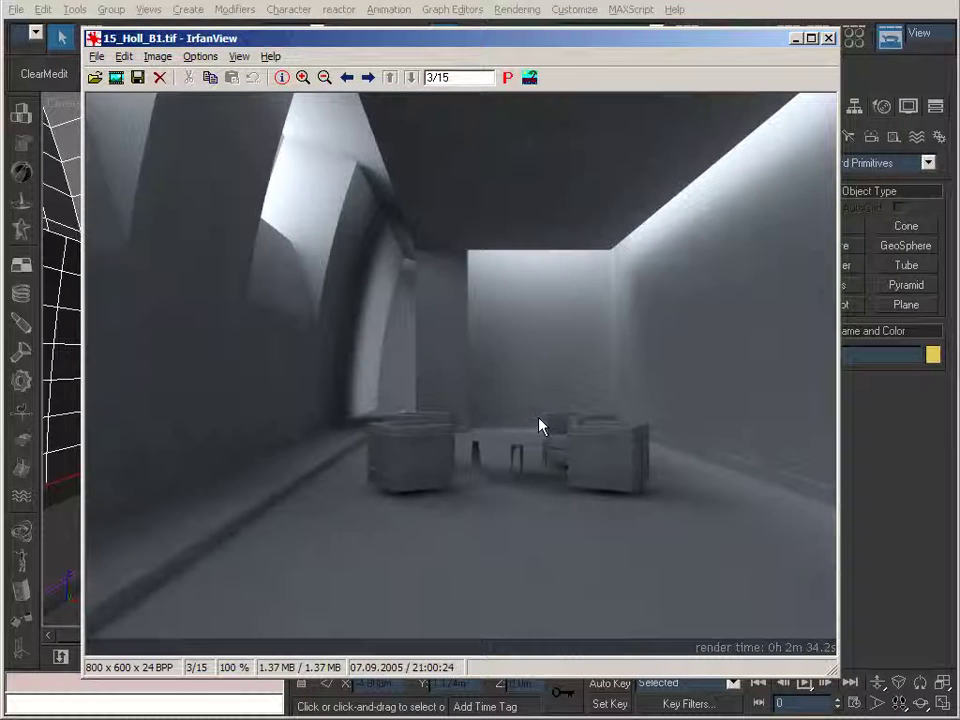
# - View 20_Holl_B3.tif, return to 3ds Max and set the Quasi-Monte Carlo GI secondary bounces to 5
pyautogui.scroll(-1, 540, 428)
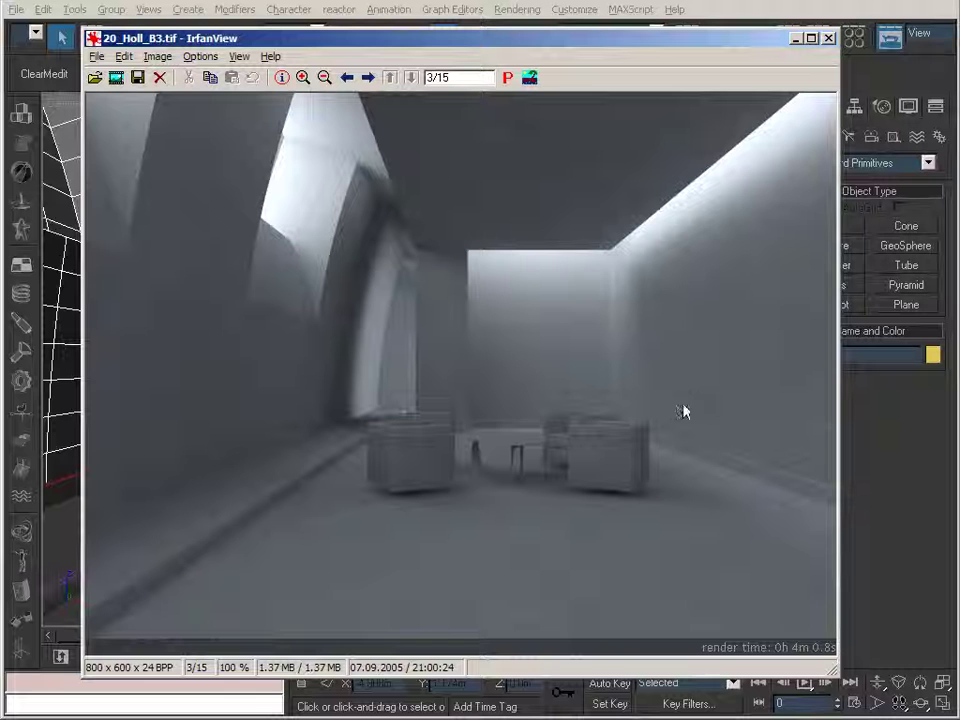
pyautogui.click(797, 39)
pyautogui.write('5')
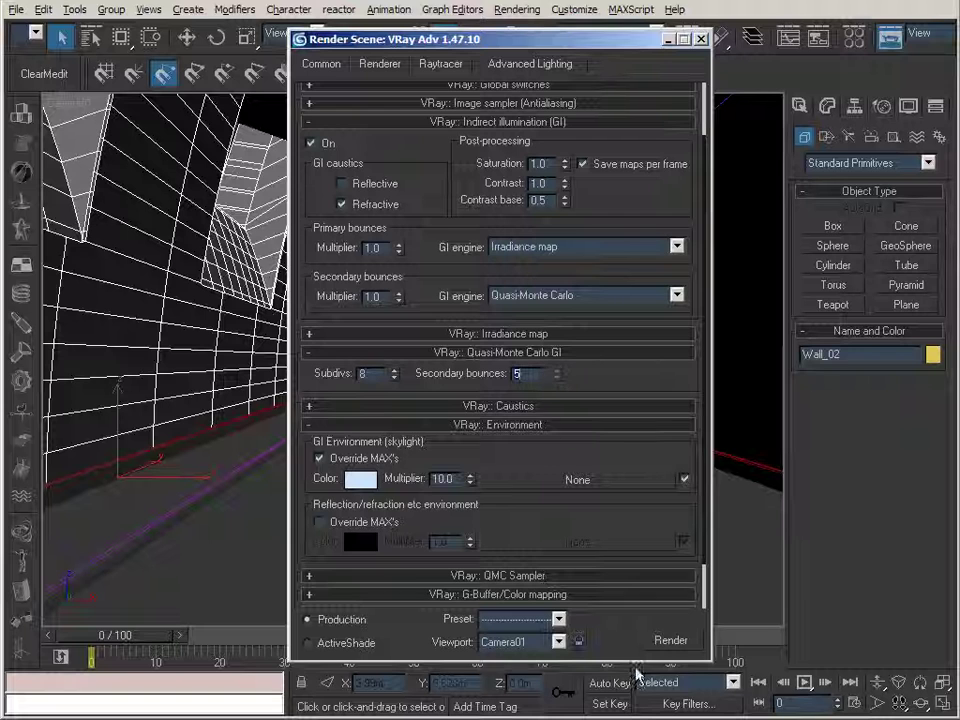
# - Switch to IrfanView and compare the saved renders 20_Holl_B3.tif and 25_Holl_B5.tif
pyautogui.hotkey('alt', 'Tab')
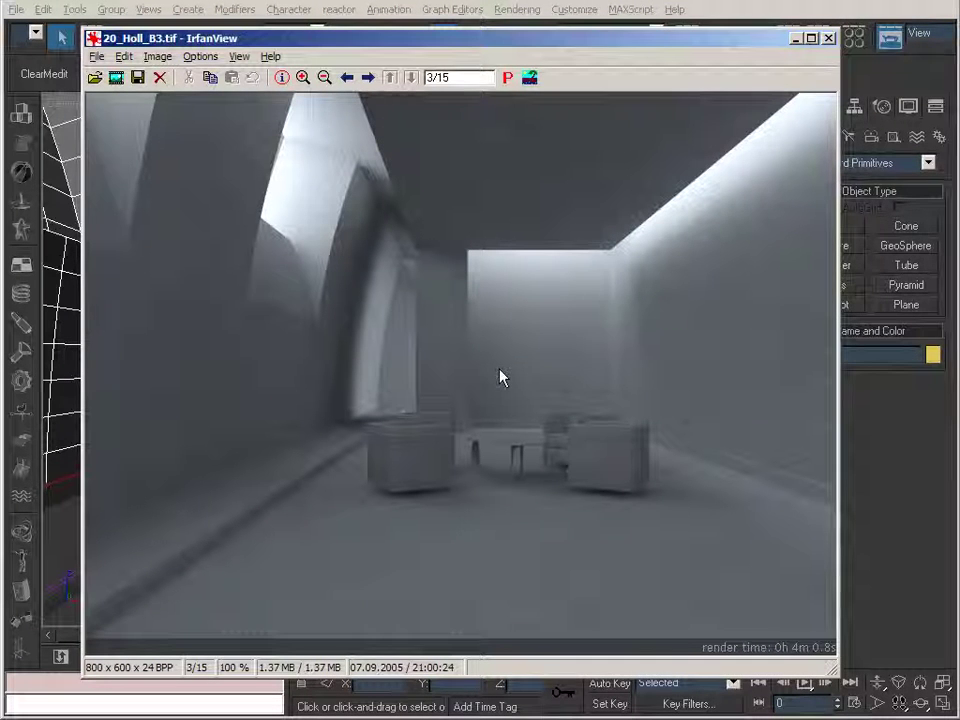
pyautogui.scroll(-1, 512, 387)
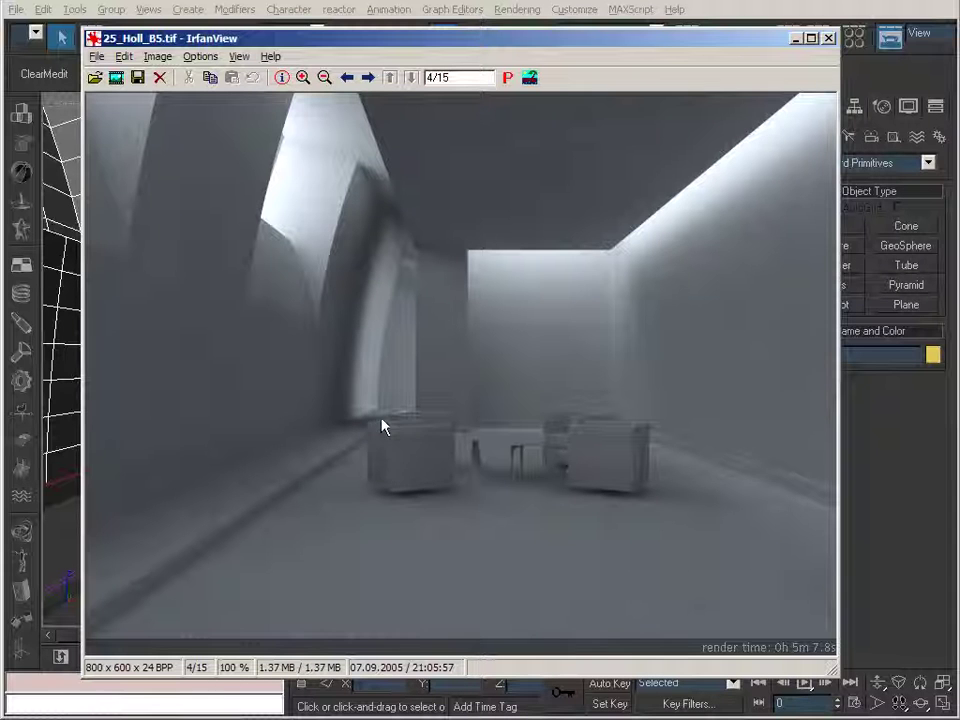
pyautogui.press('pageup')
pyautogui.press('pagedown')
pyautogui.press('pageup')
pyautogui.press('pagedown')
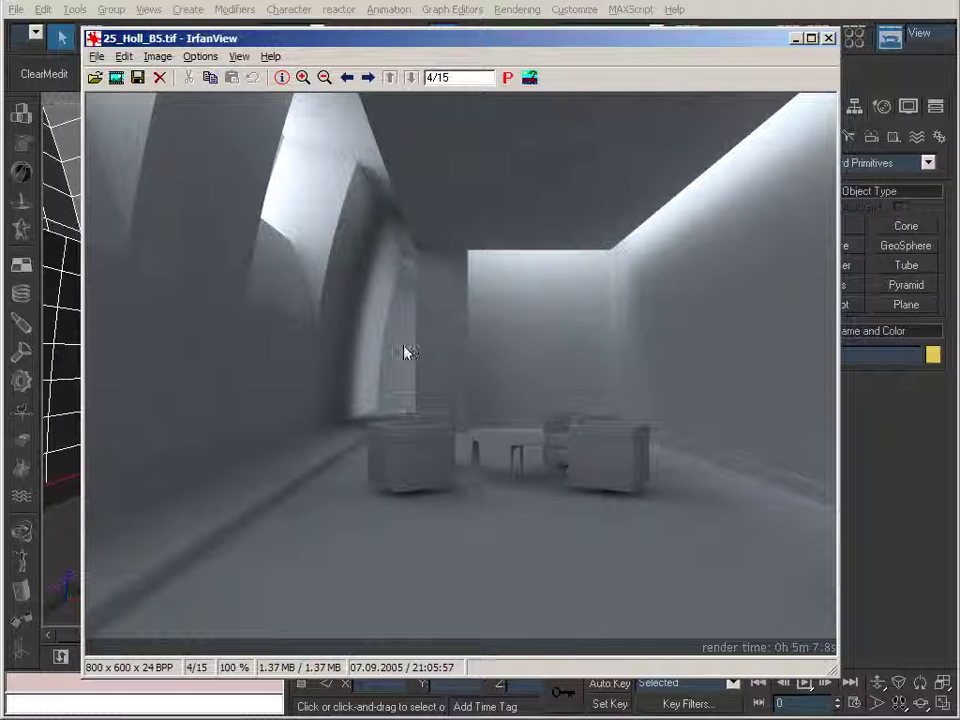
pyautogui.press('Left')
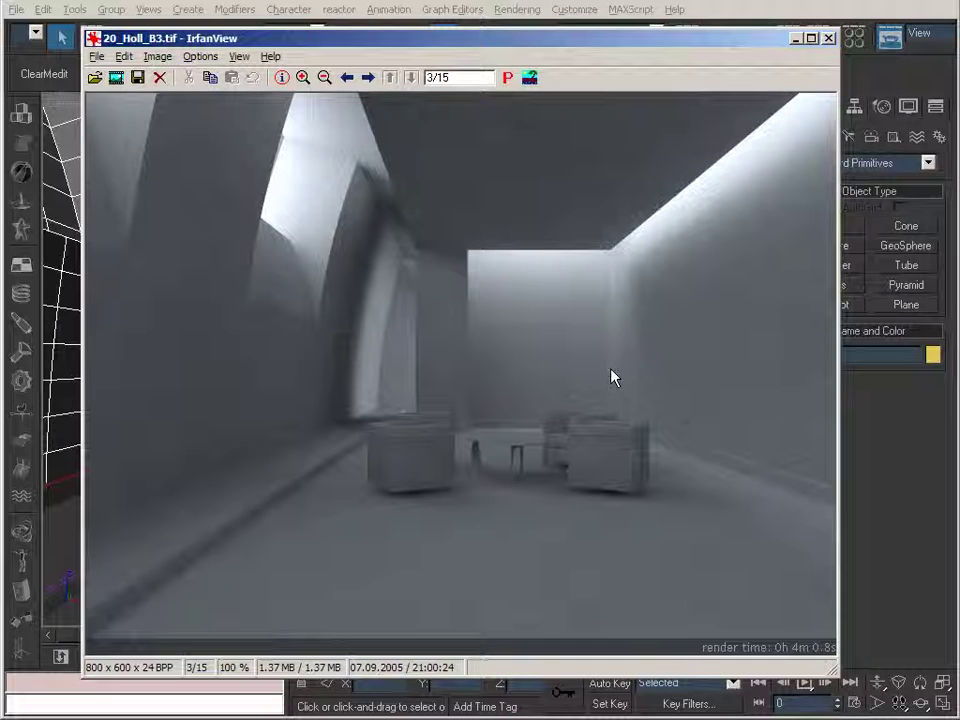
pyautogui.press('space')
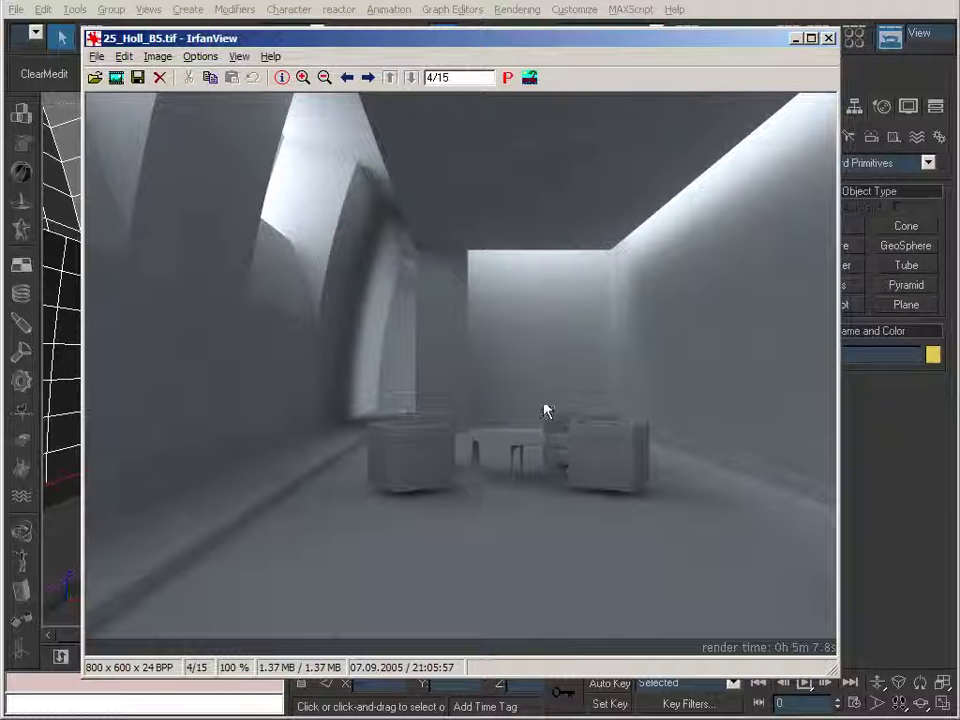
pyautogui.press('pageup')
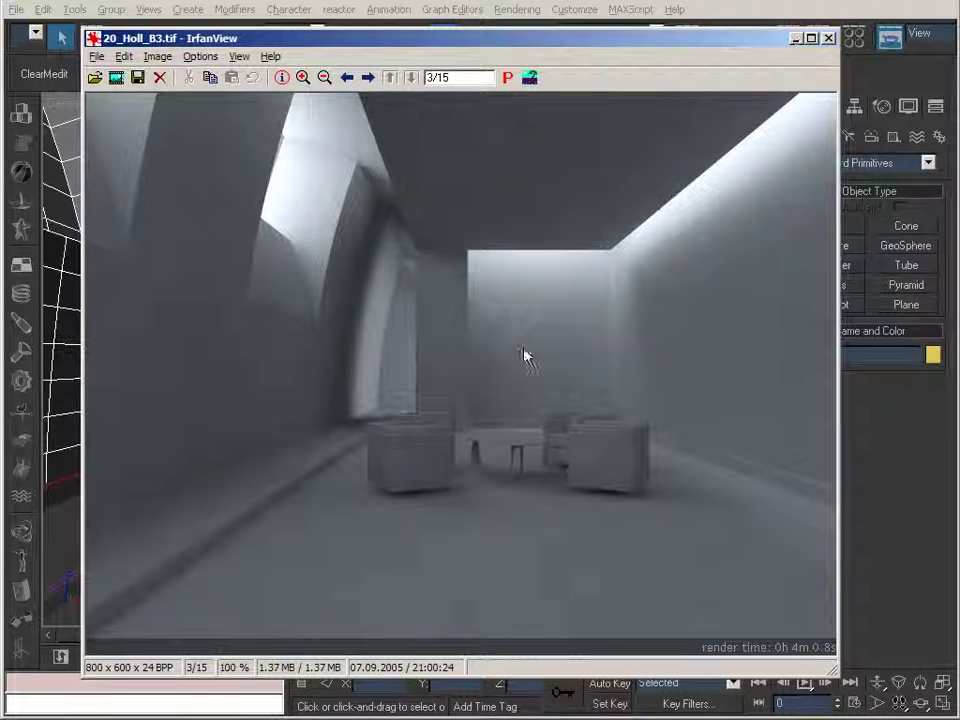
# - Return to 3ds Max and set the Quasi-Monte Carlo GI secondary bounces to 3
pyautogui.click(797, 40)
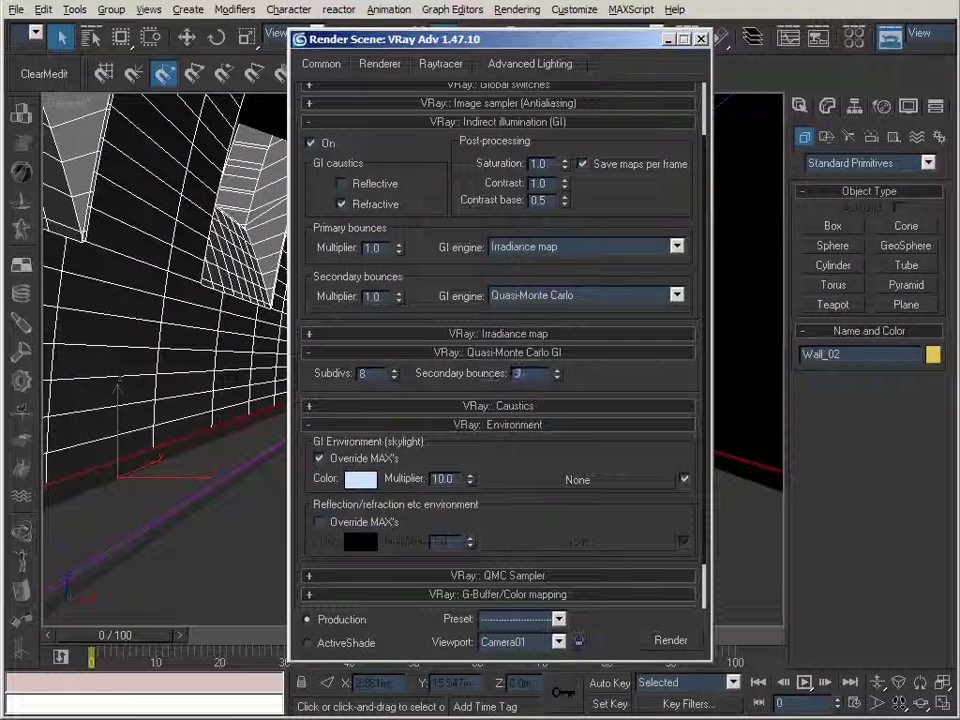
pyautogui.doubleClick(517, 374)
pyautogui.hotkey('alt', 'Tab')
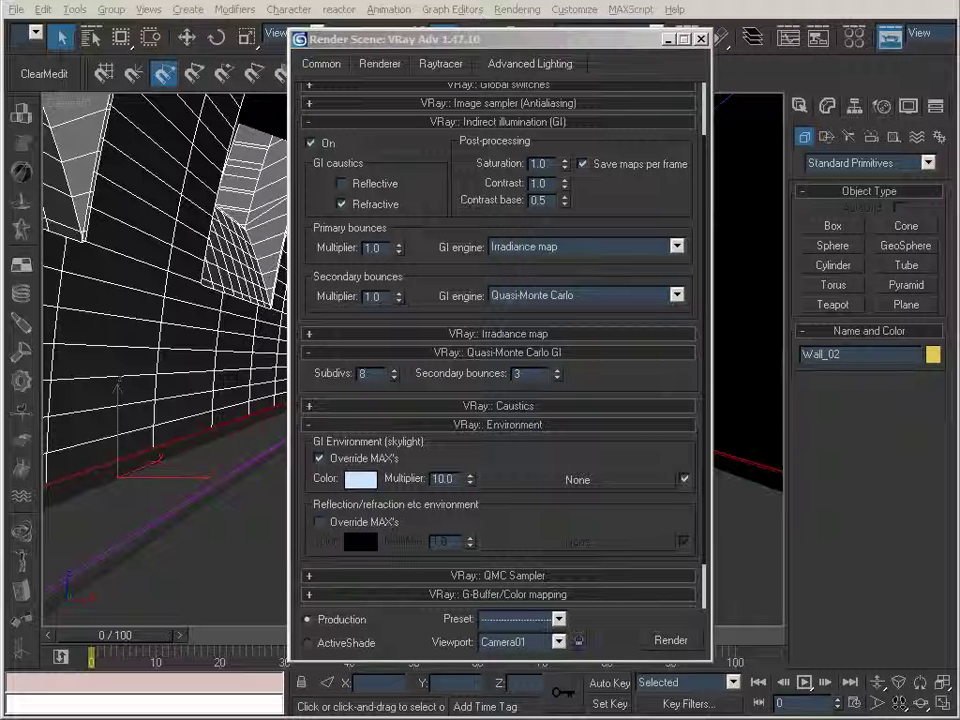
# - Assign the VRayHDRI map Map #1 from the Material Editor as the GI Environment (skylight) map
pyautogui.click(853, 37)
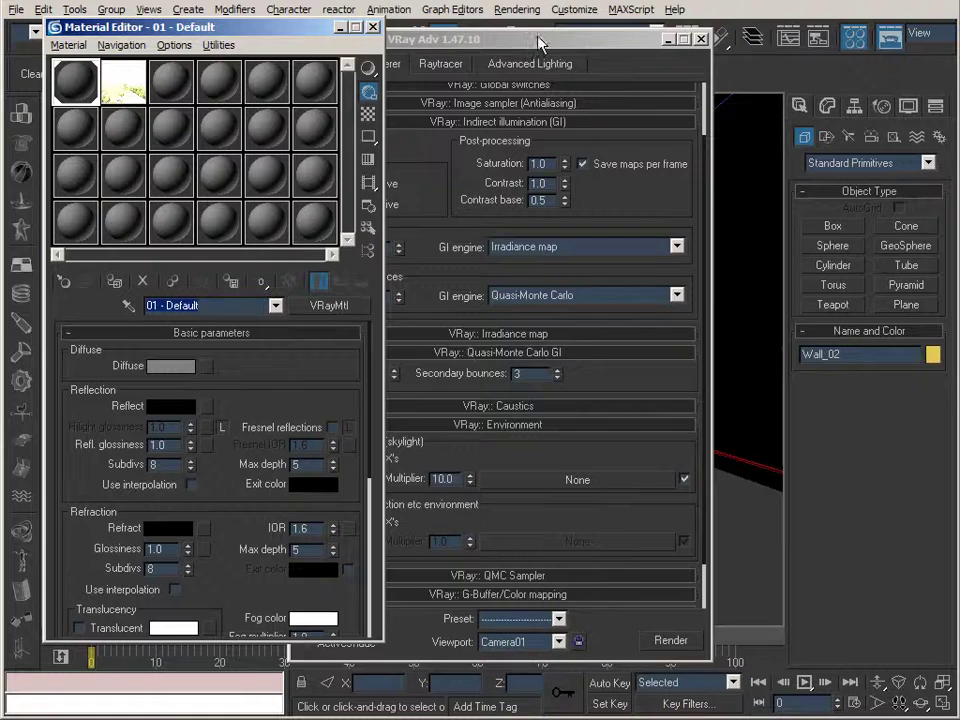
pyautogui.moveTo(405, 37); pyautogui.dragTo(547, 33)
pyautogui.click(124, 80)
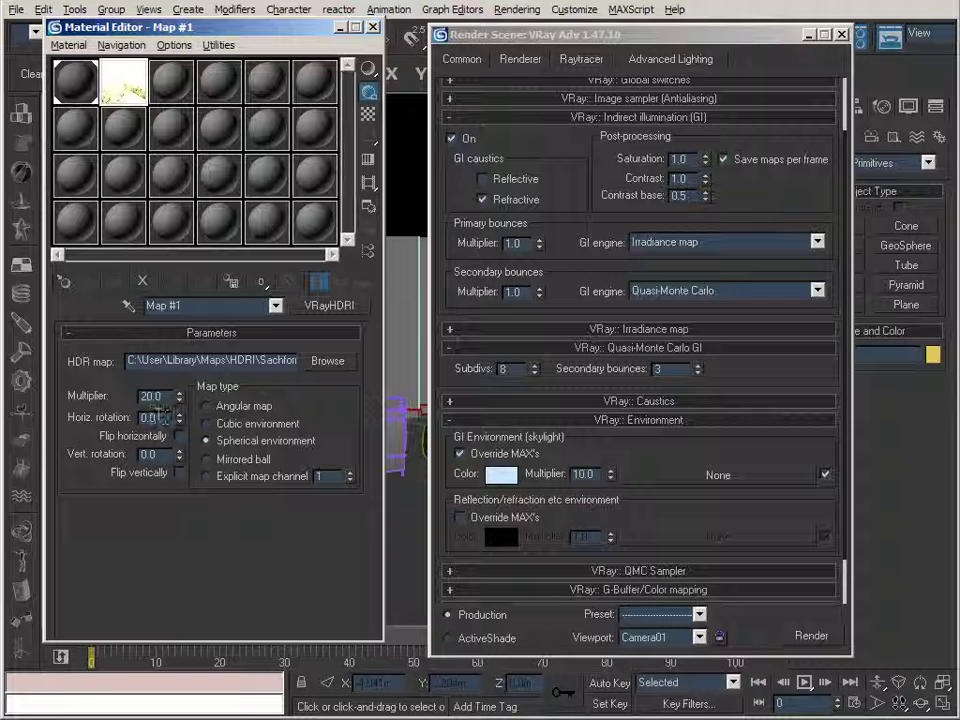
pyautogui.click(162, 396)
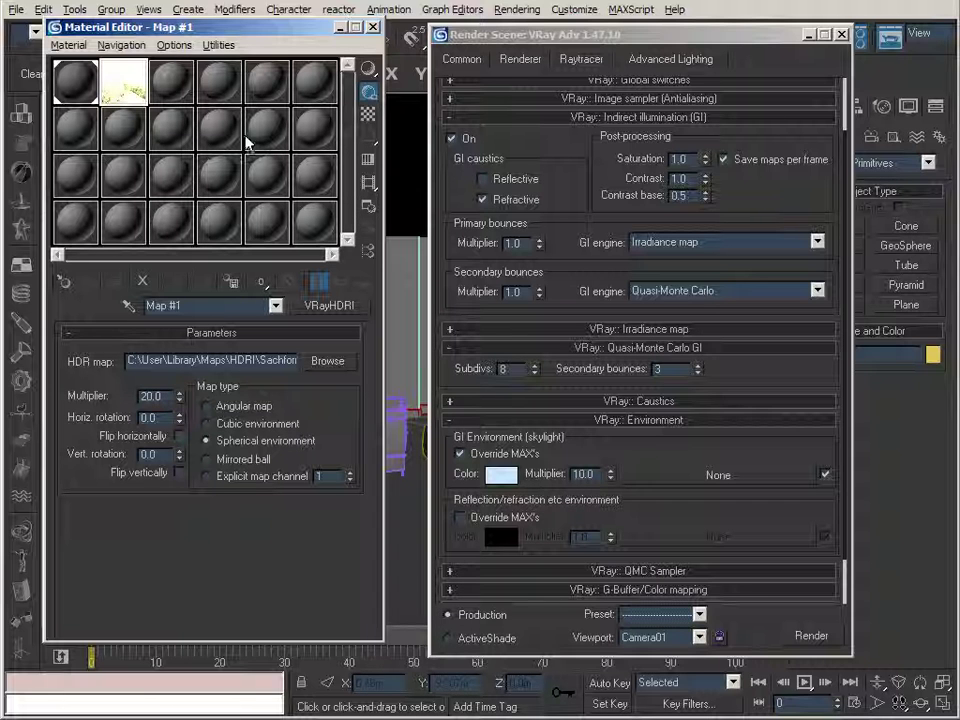
pyautogui.moveTo(113, 88); pyautogui.dragTo(714, 476)
pyautogui.click(604, 399)
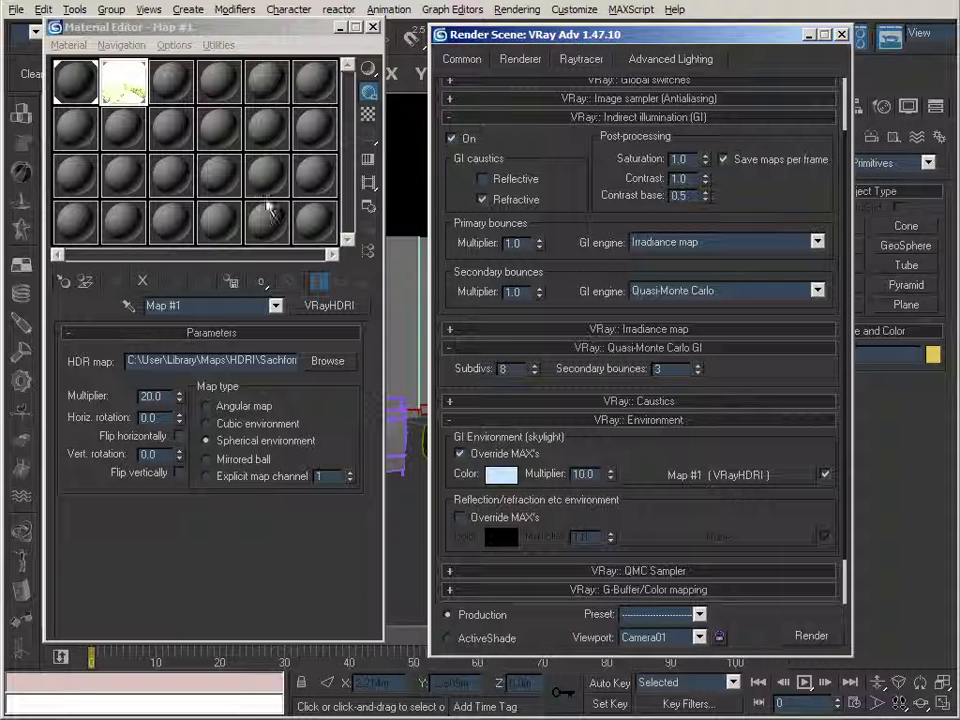
# - Enlarge the preview of the VRayHDRI map and set the map's multiplier to 1
pyautogui.click(132, 90)
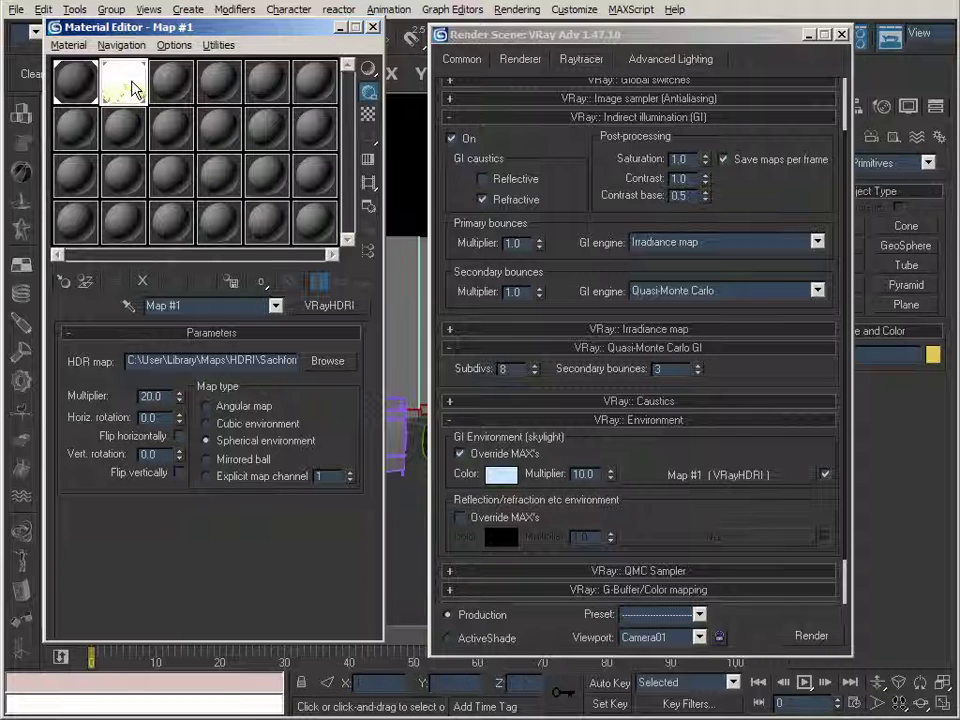
pyautogui.doubleClick(103, 64)
pyautogui.doubleClick(152, 396)
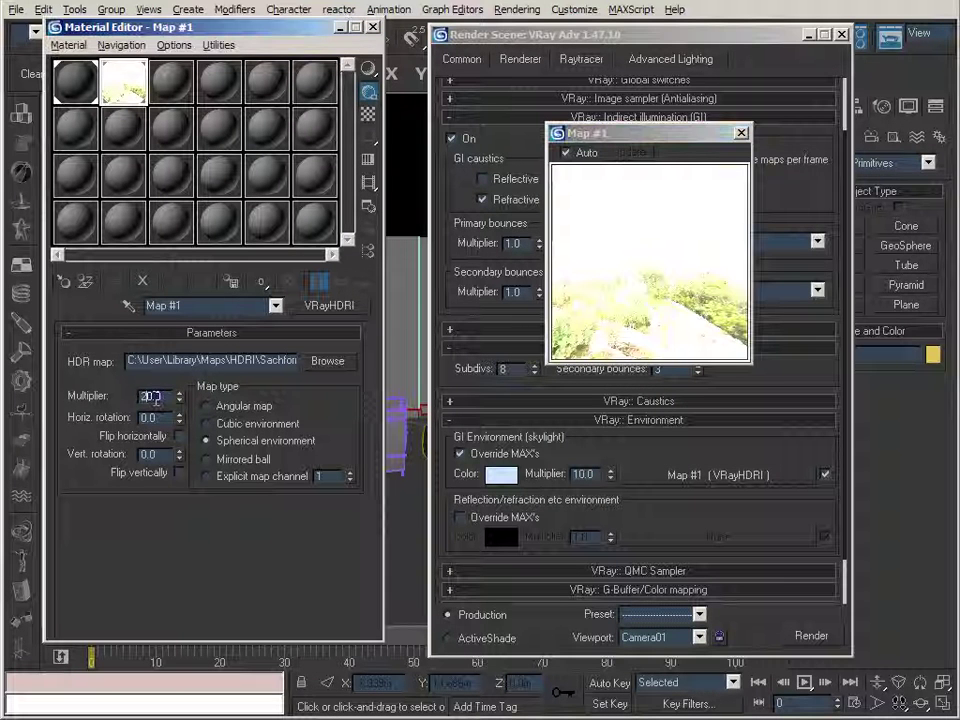
pyautogui.write('1')
pyautogui.press('Return')
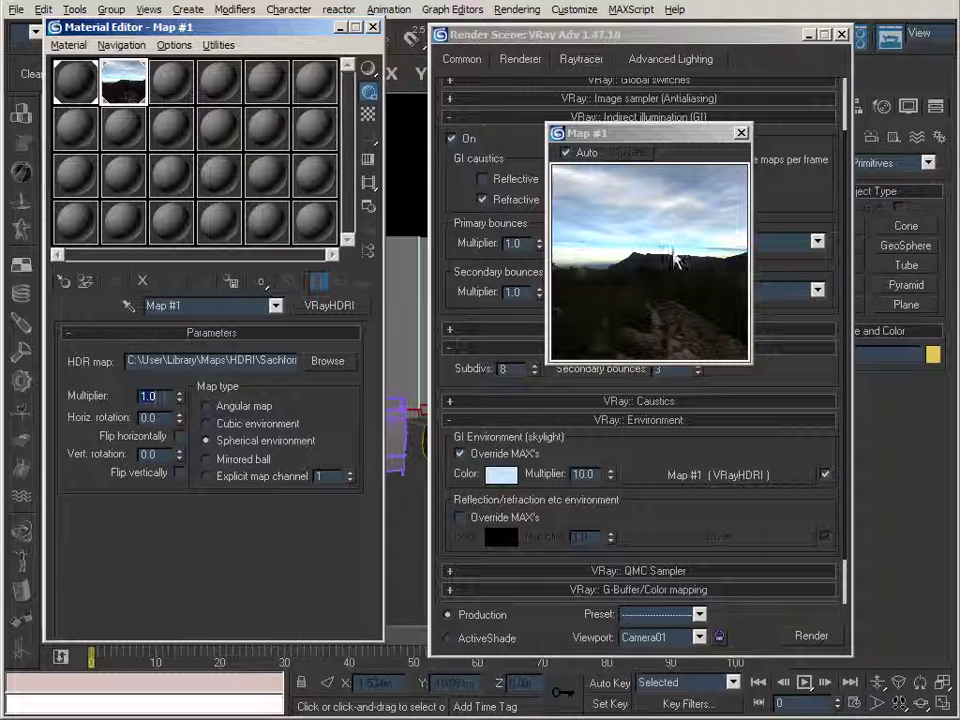
# - Try changing the HDRI map's horizontal rotation, restore its multiplier to 20 and rotation to 0, and close the enlarged preview
pyautogui.click(166, 455)
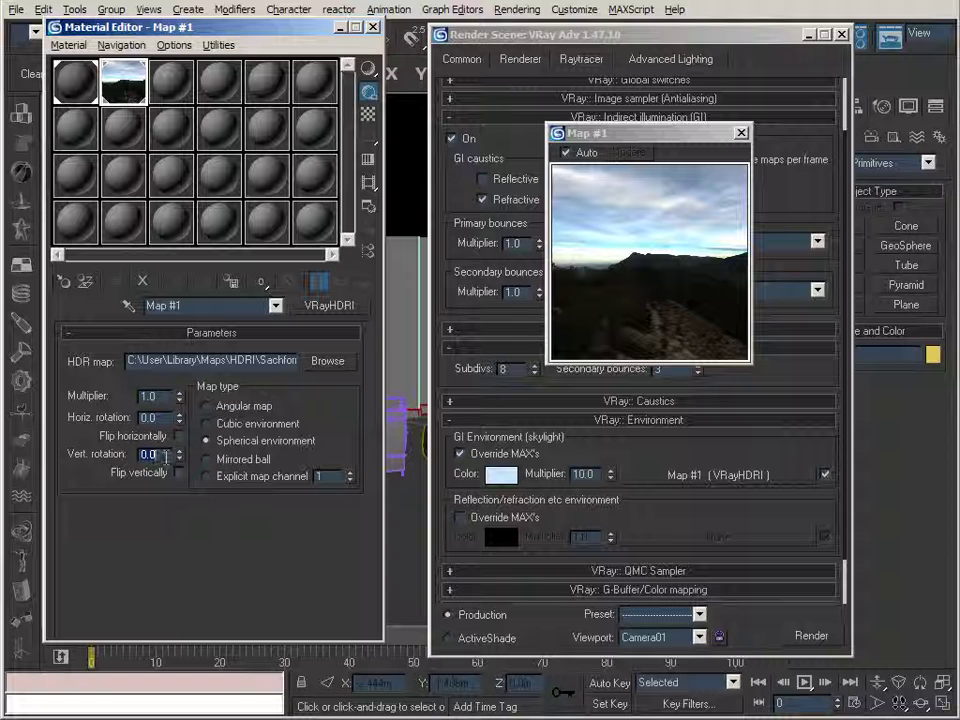
pyautogui.doubleClick(160, 422)
pyautogui.write('9')
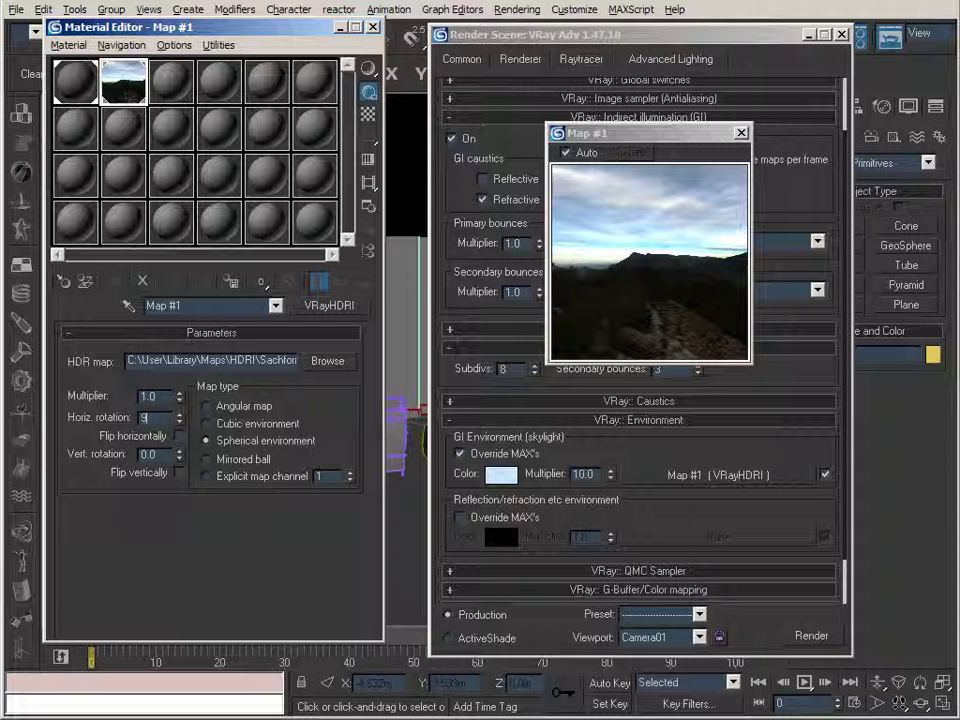
pyautogui.click(741, 133)
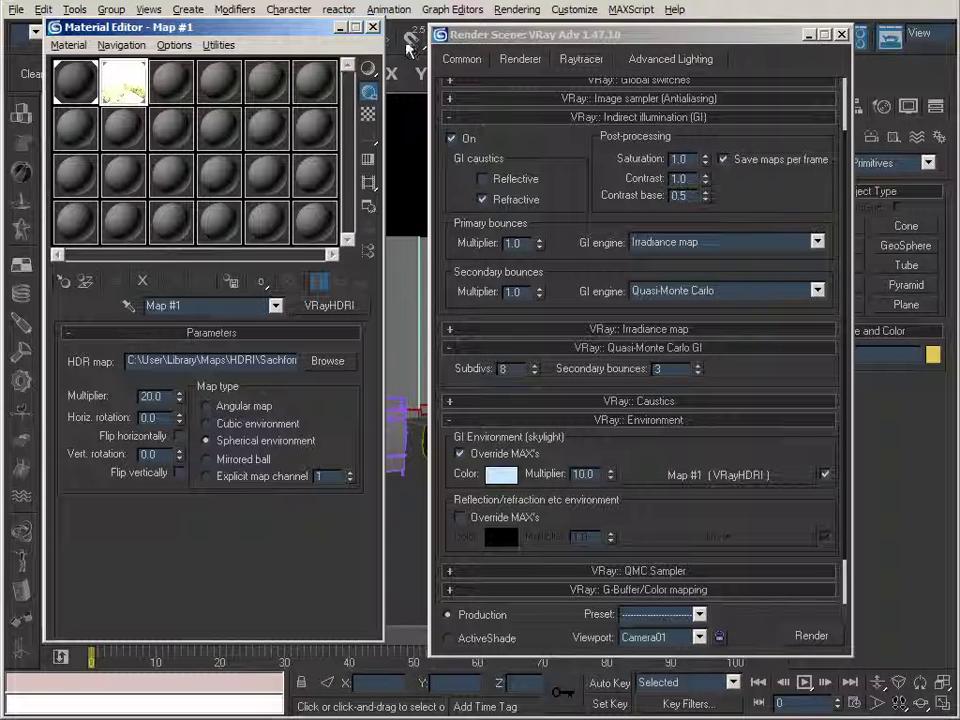
# - Close the Material Editor and compare the saved renders 25_Holl_B5.tif and 30_Holl_B3_HDRI.tif in IrfanView
pyautogui.click(373, 27)
pyautogui.moveTo(526, 38); pyautogui.dragTo(333, 38)
pyautogui.click(475, 372)
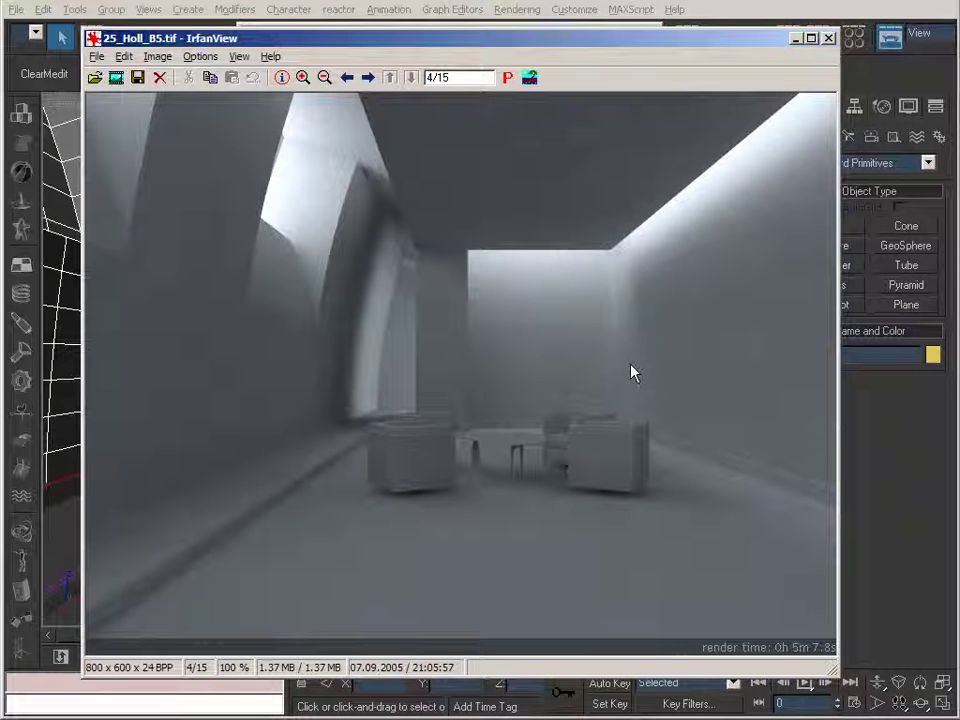
pyautogui.press('space')
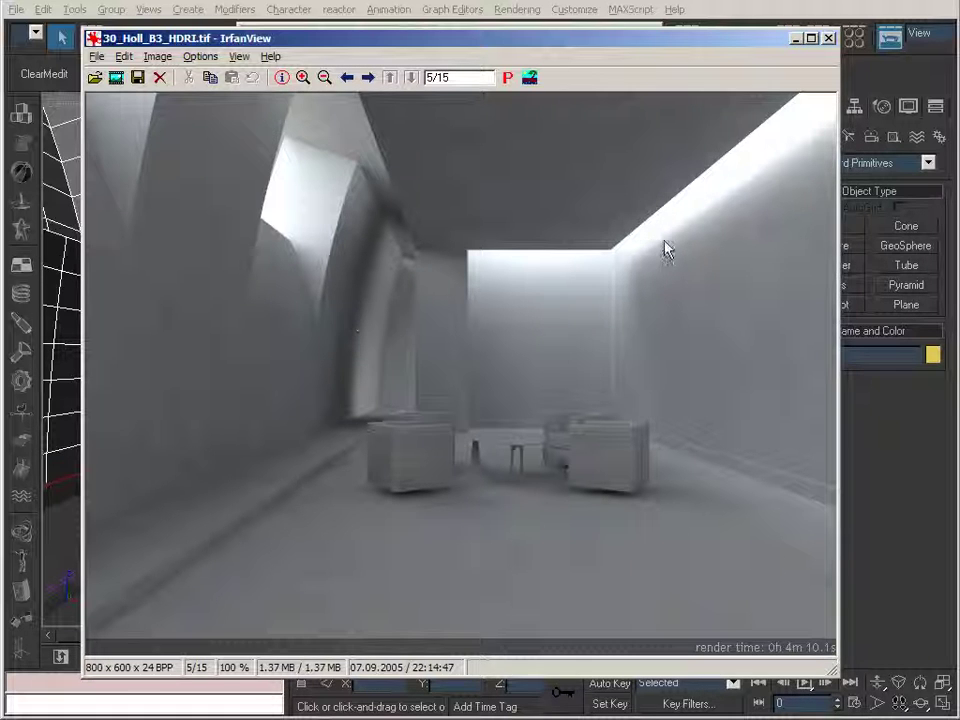
pyautogui.scroll(1, 599, 407)
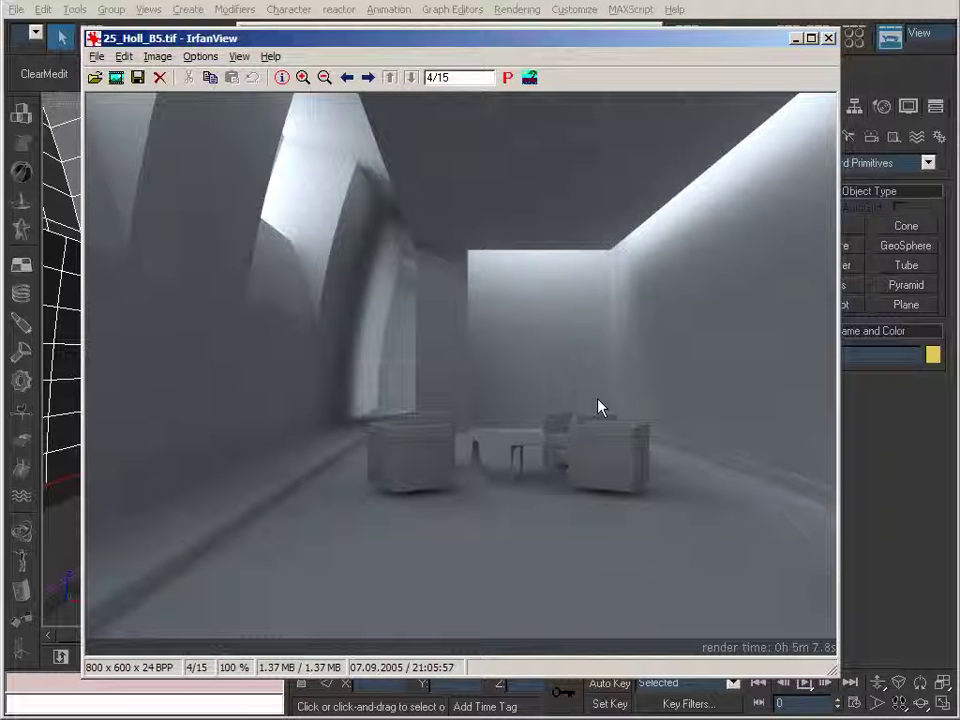
pyautogui.scroll(-1, 599, 407)
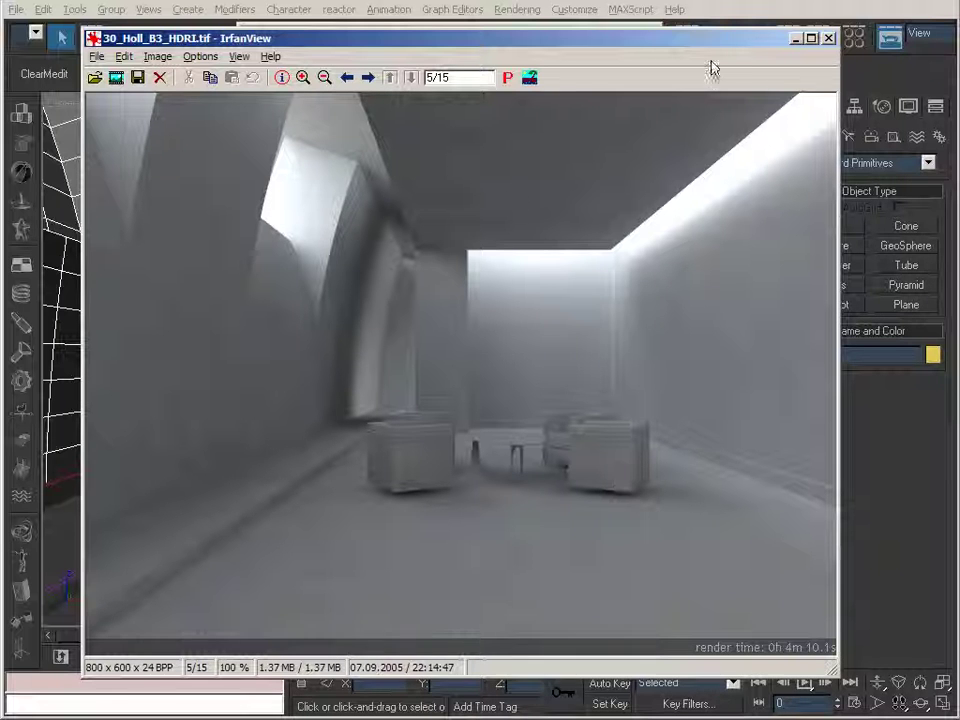
# - Return to 3ds Max, close the render settings and select the ceiling object Ceiling_01 in the camera view
pyautogui.click(797, 38)
pyautogui.click(619, 35)
pyautogui.click(446, 165)
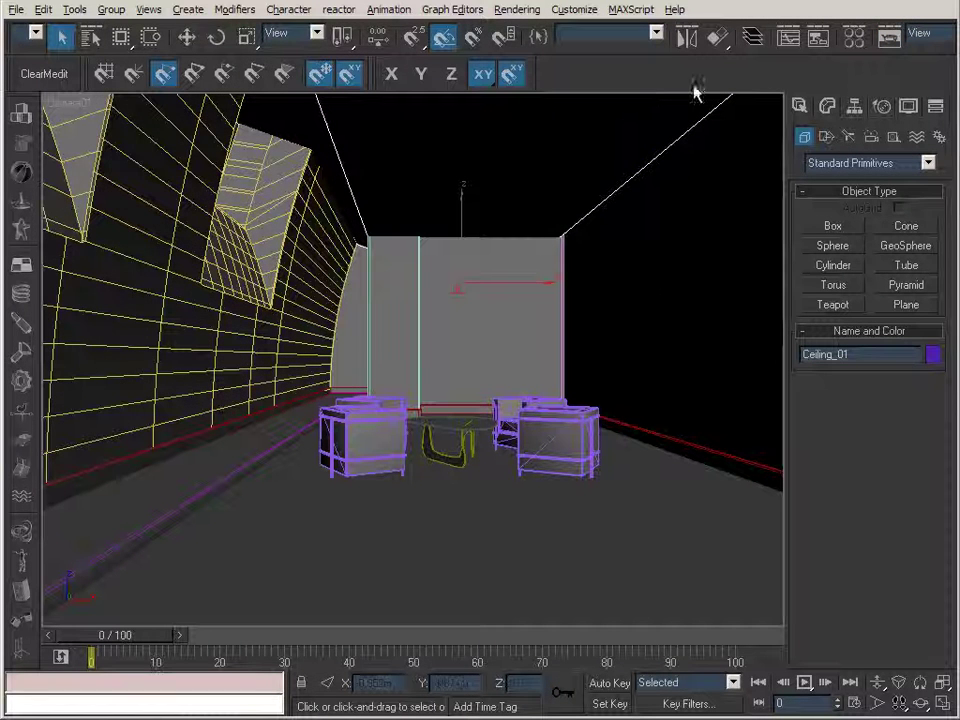
# - Copy the grey VRayMtl material 01 - Default to the first sample slot of the second row and name it red
pyautogui.click(856, 37)
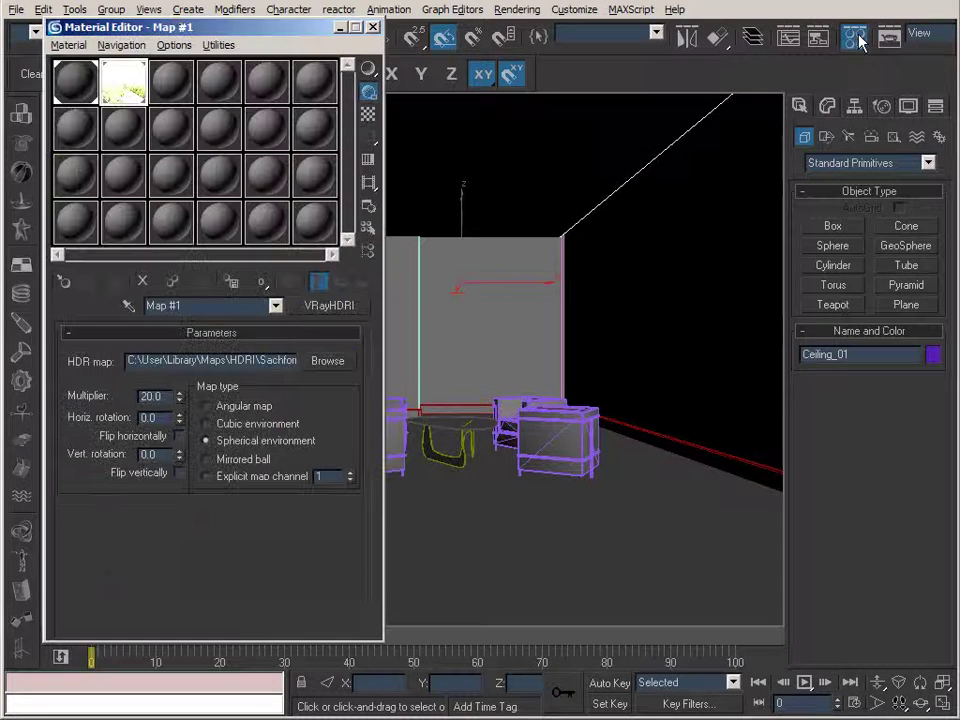
pyautogui.click(64, 72)
pyautogui.moveTo(84, 90); pyautogui.dragTo(76, 135)
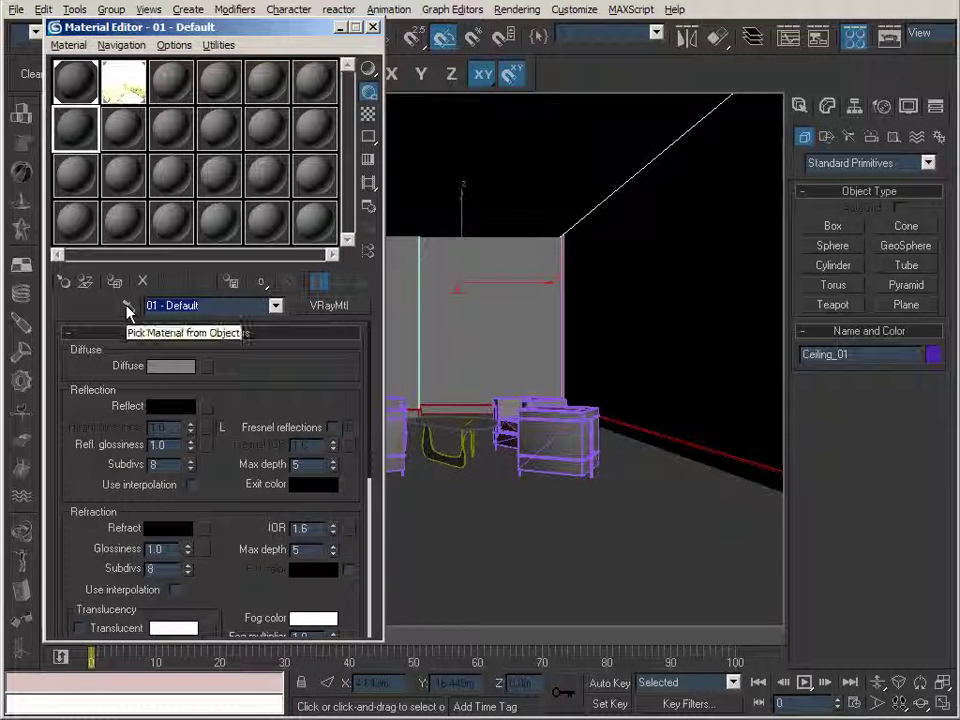
pyautogui.write('red')
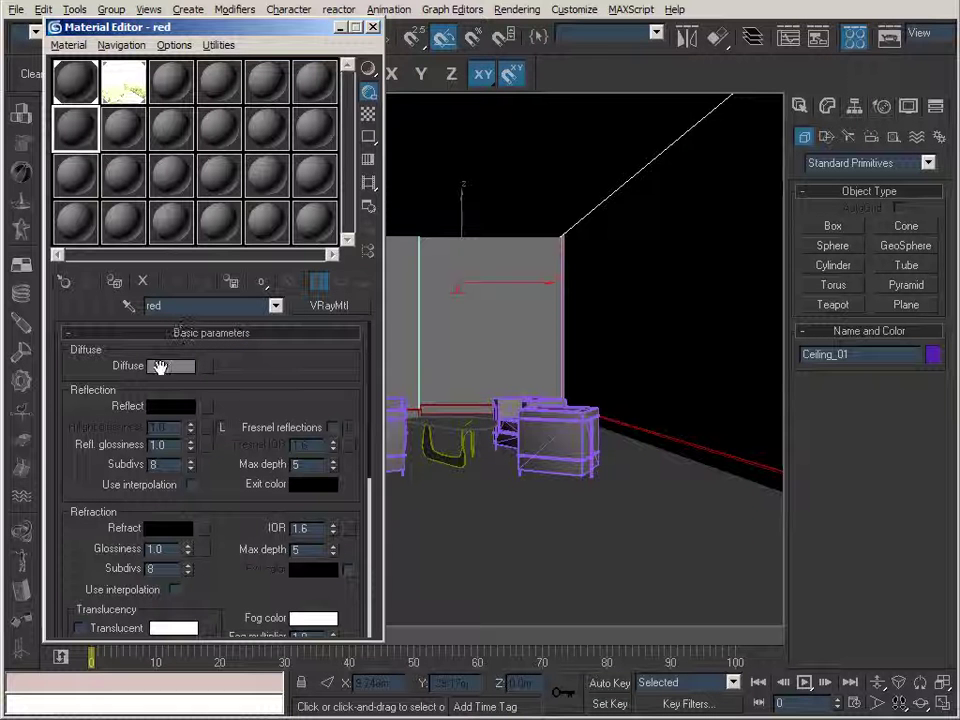
# - Set the red material's diffuse colour to a dark red with saturation 255 and assign it to the selected ceiling
pyautogui.click(176, 368)
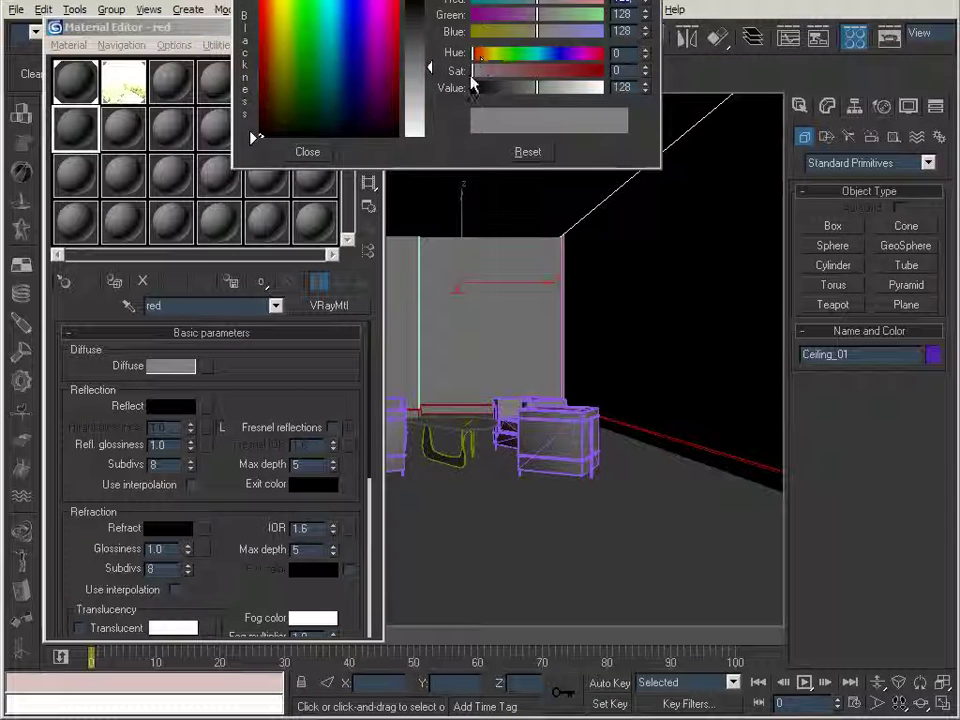
pyautogui.moveTo(474, 68); pyautogui.dragTo(672, 82)
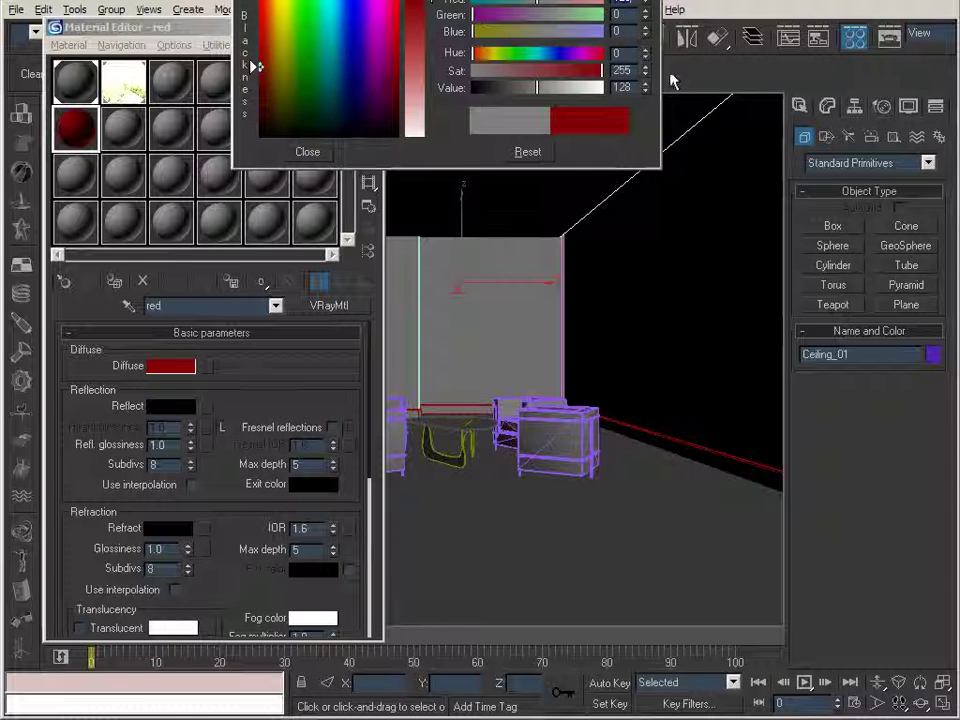
pyautogui.moveTo(606, 74); pyautogui.dragTo(645, 94)
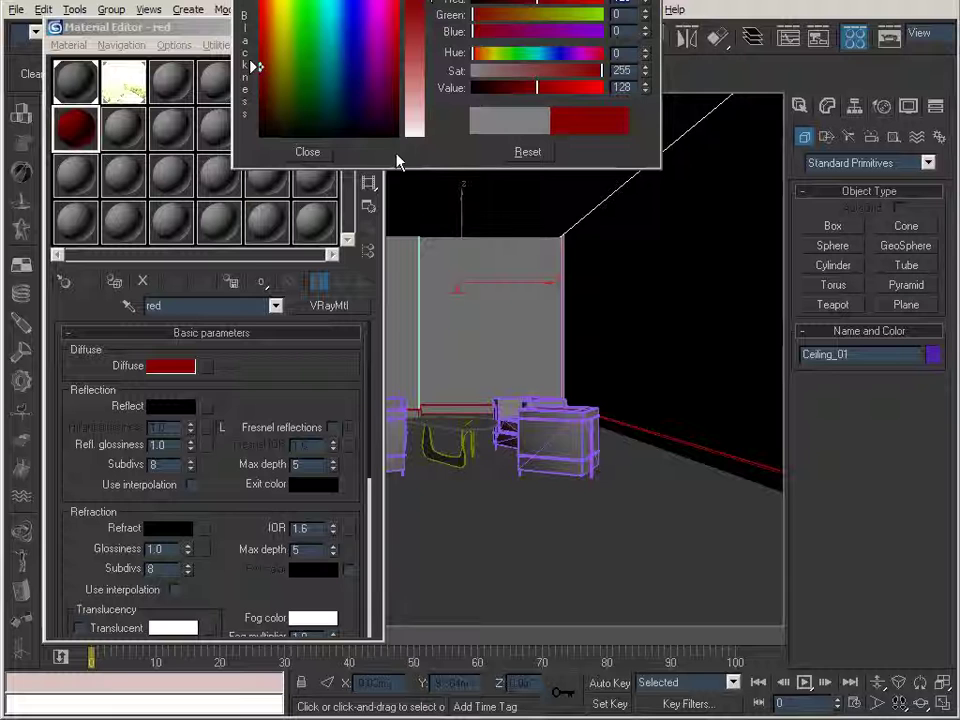
pyautogui.click(307, 152)
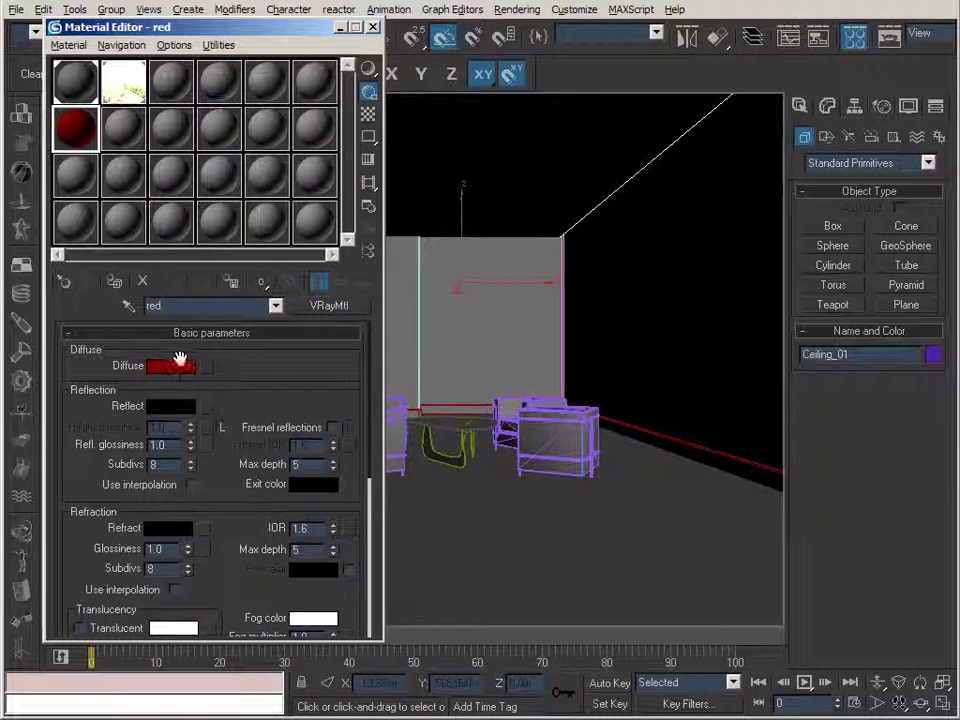
pyautogui.click(113, 283)
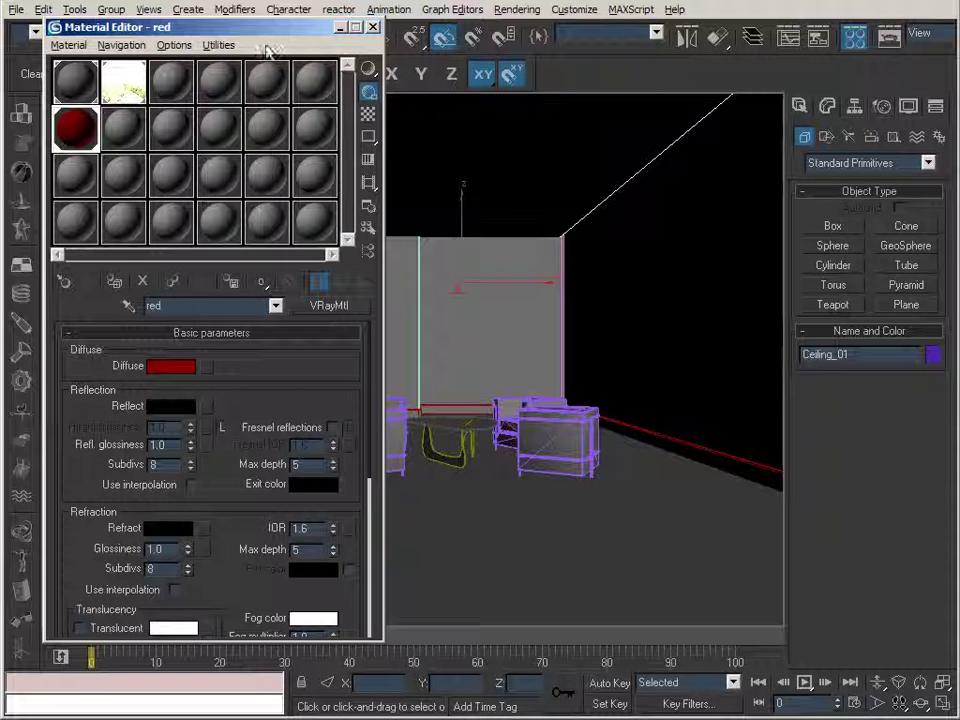
pyautogui.click(340, 27)
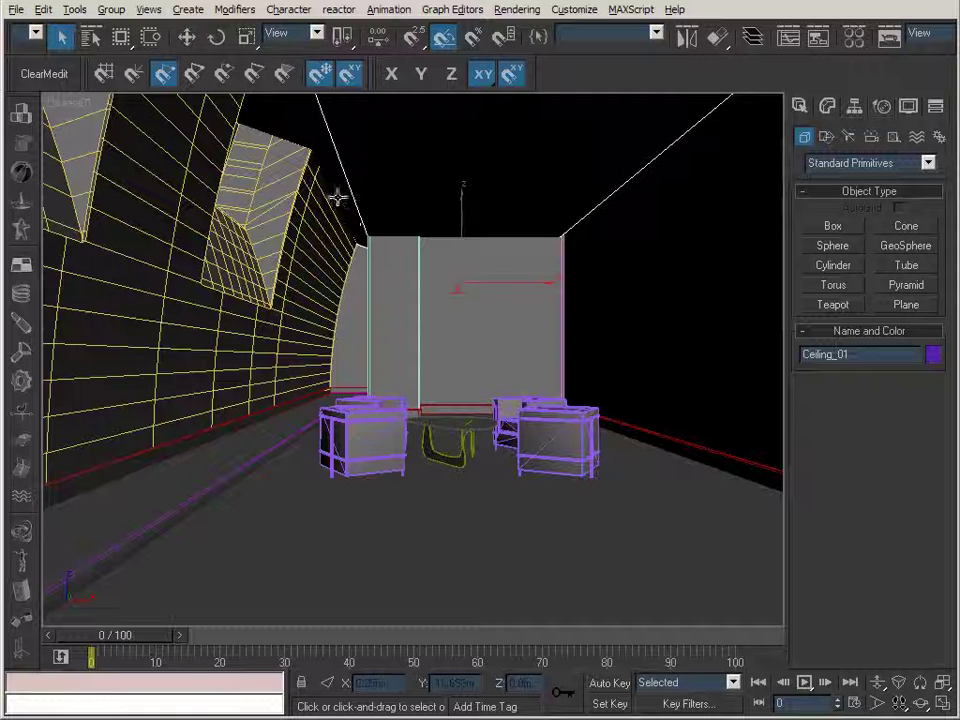
# - Switch to IrfanView and compare the saved renders 30_Holl_B3_HDRI.tif and 35_Holl_B3_HDRI_CR.tif
pyautogui.rightClick(576, 462)
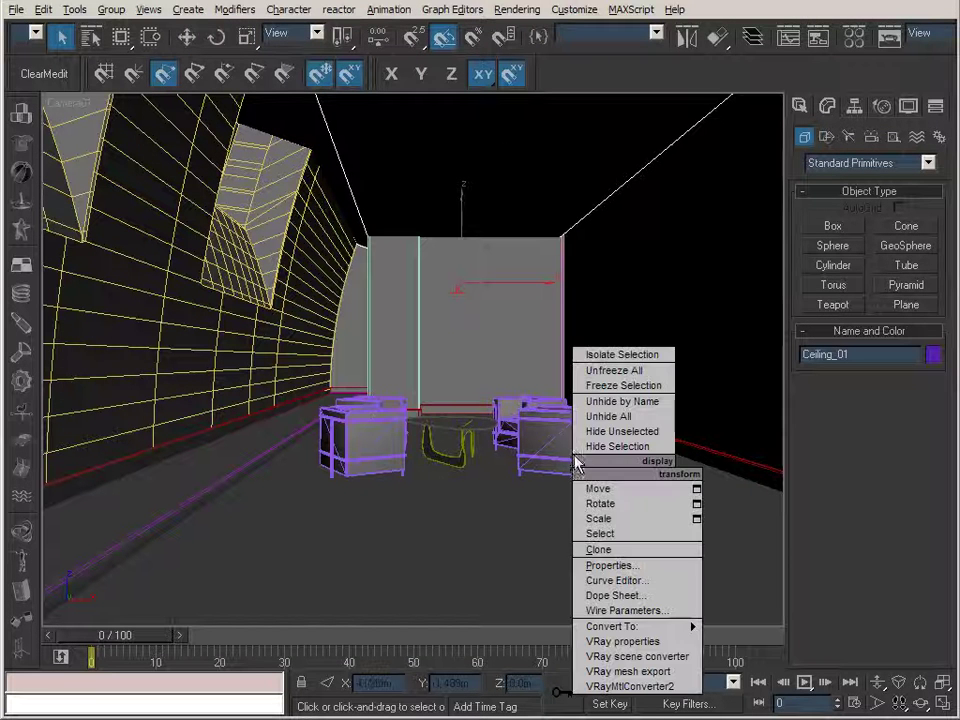
pyautogui.click(439, 265)
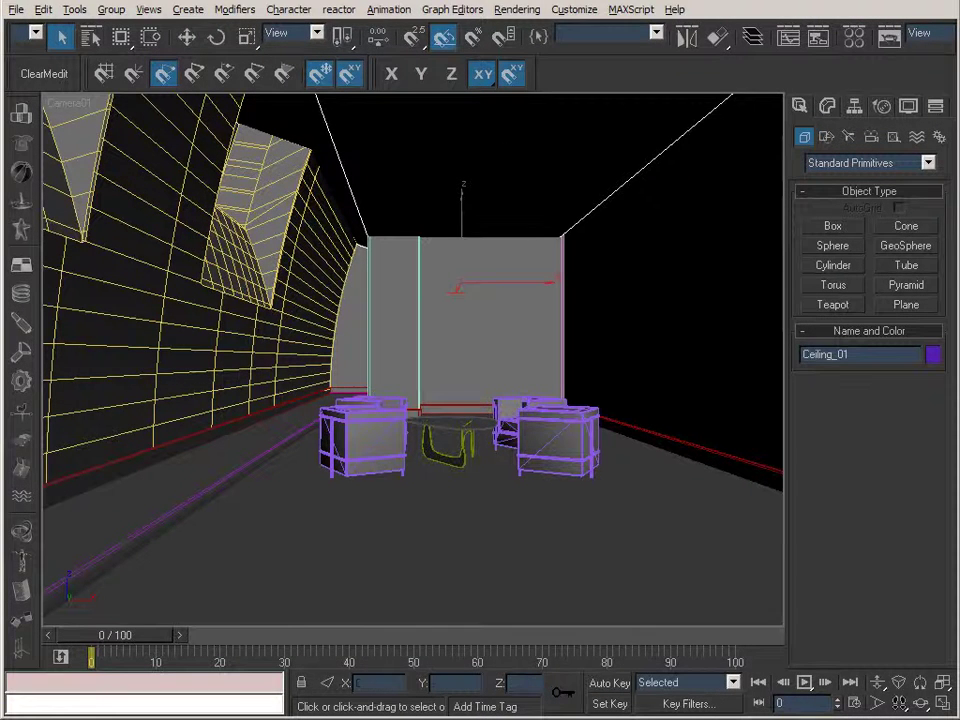
pyautogui.hotkey('alt', 'Tab')
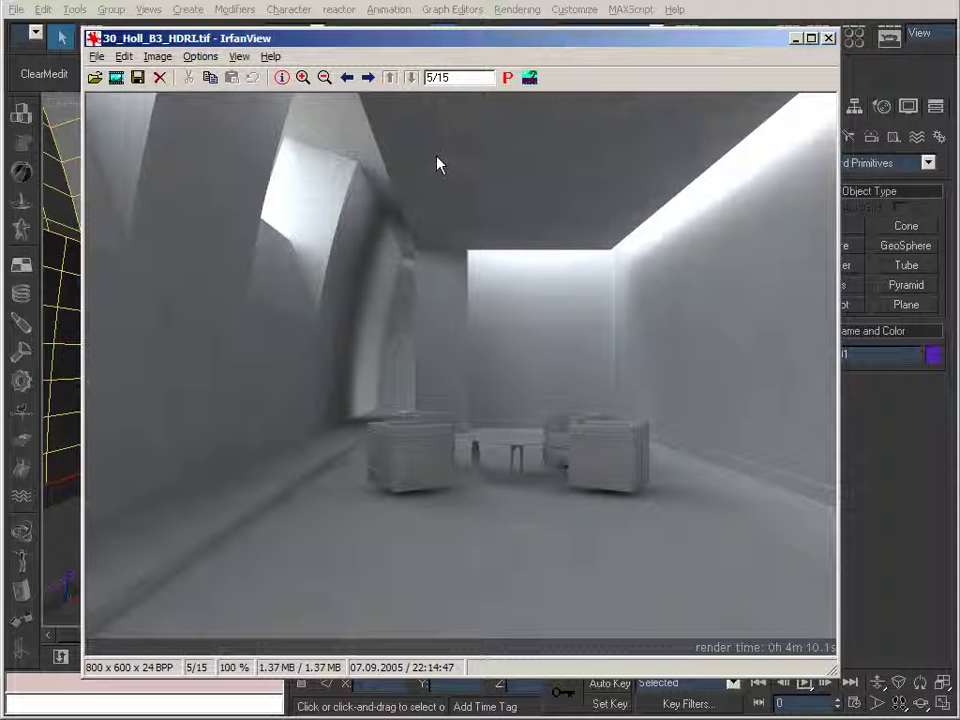
pyautogui.press('space')
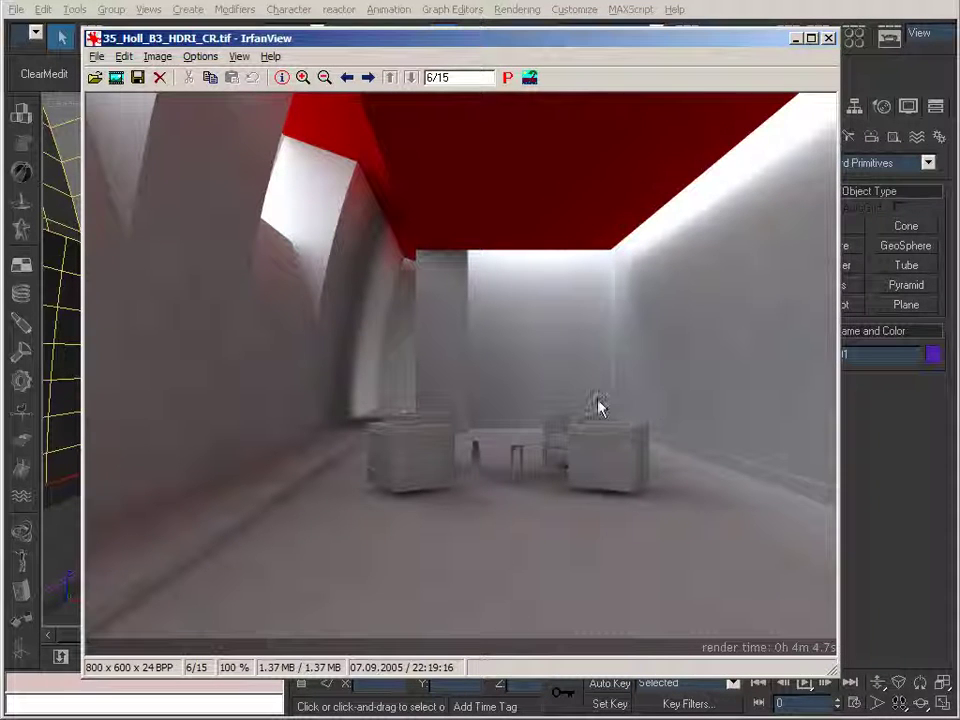
pyautogui.click(796, 38)
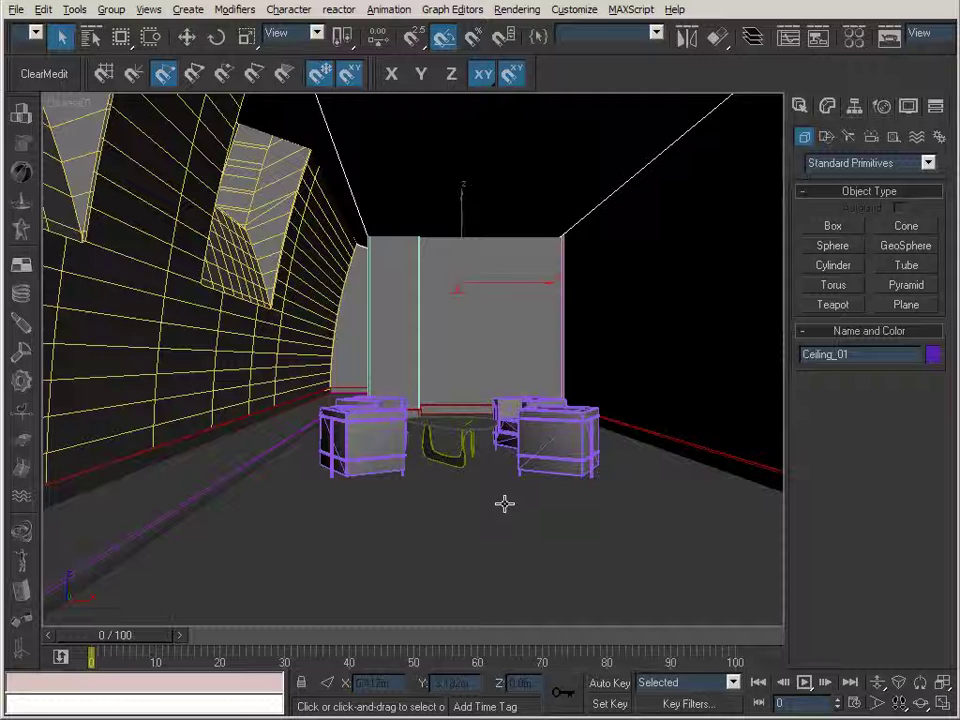
# - Return the ceiling Ceiling_01 to the grey VRayMtl material 01 - Default and minimise the Material Editor
pyautogui.click(232, 465)
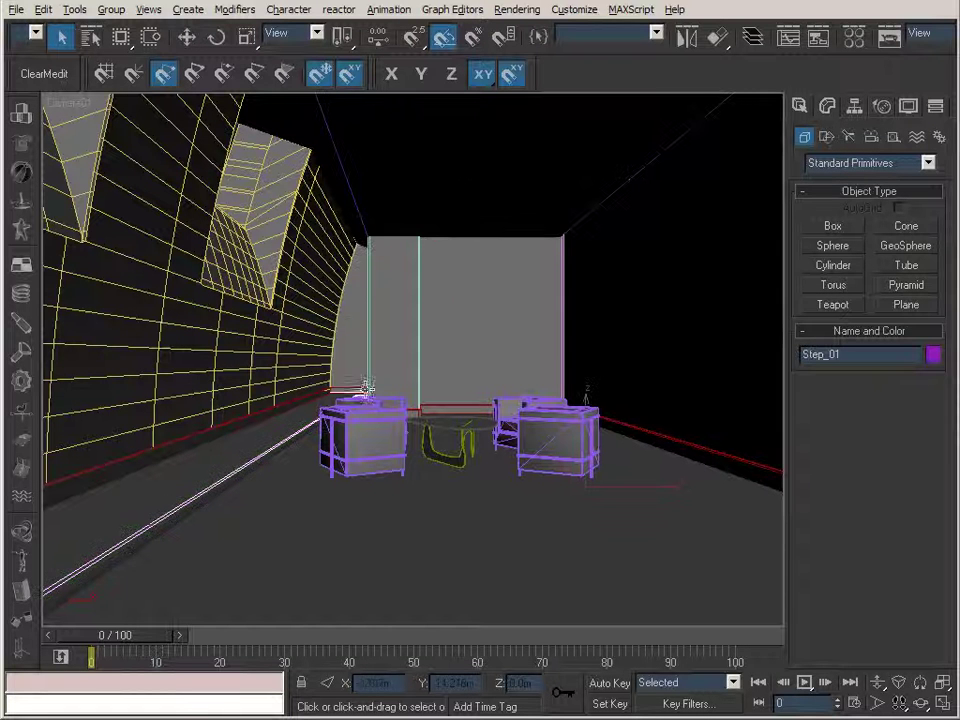
pyautogui.click(447, 191)
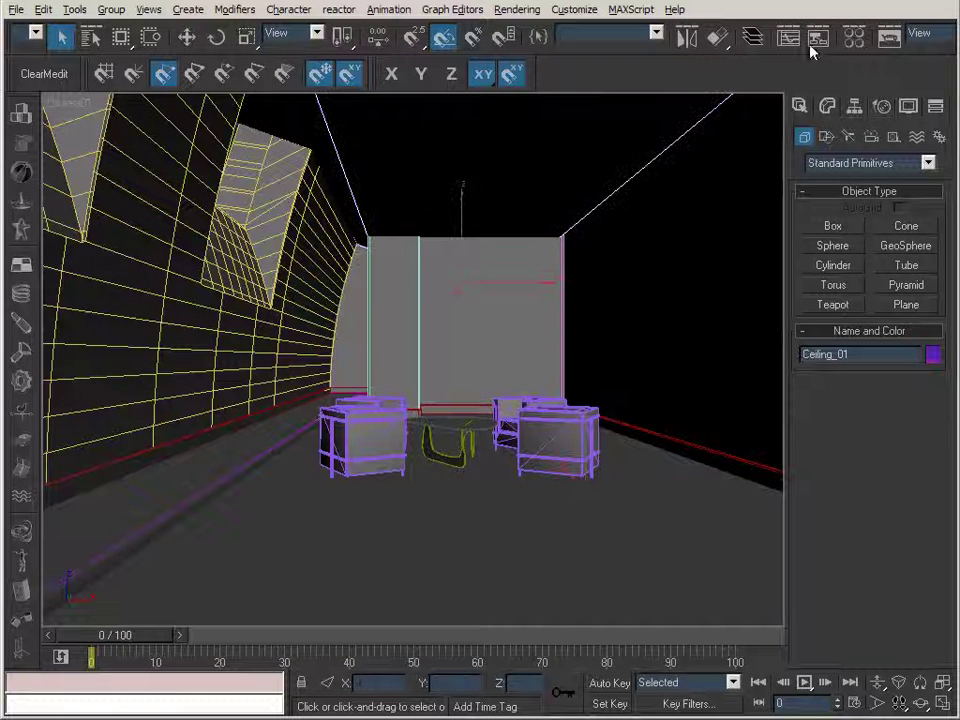
pyautogui.click(854, 38)
pyautogui.click(74, 78)
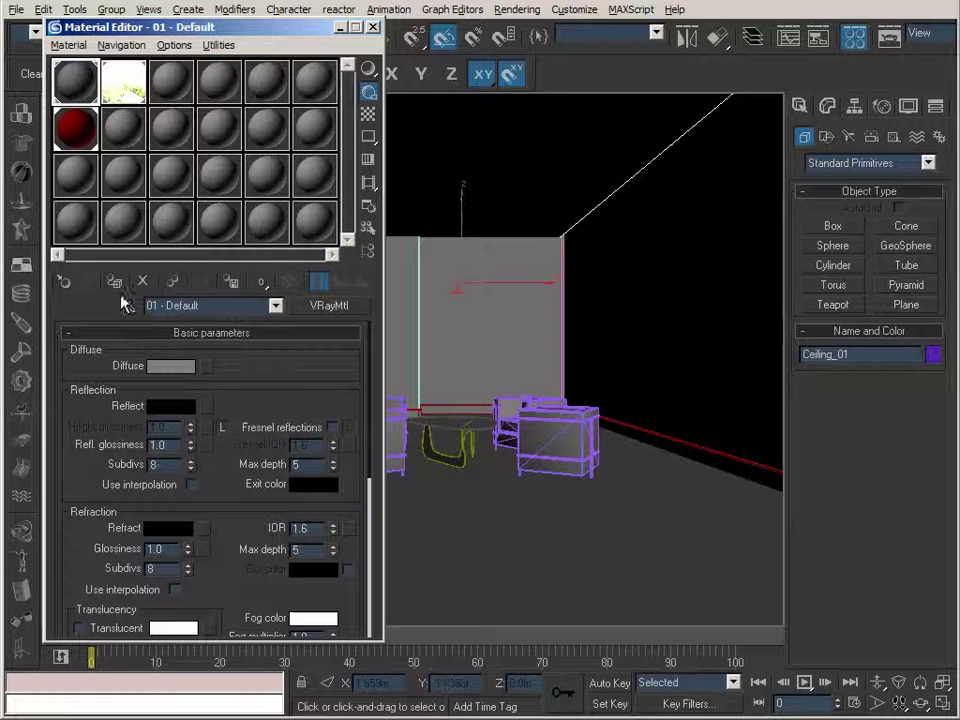
pyautogui.click(341, 27)
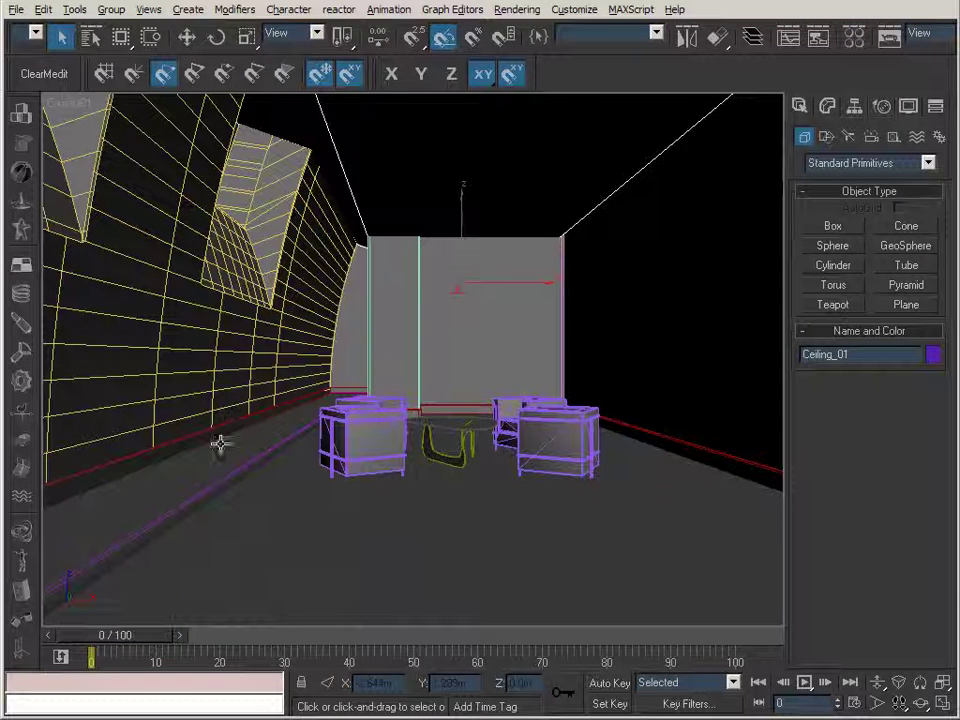
# - Select the step Step_01 together with the floor Floor_01 and assign the red material to both
pyautogui.click(215, 476)
pyautogui.keyDown('ctrl'); pyautogui.click(363, 543); pyautogui.keyUp('ctrl')
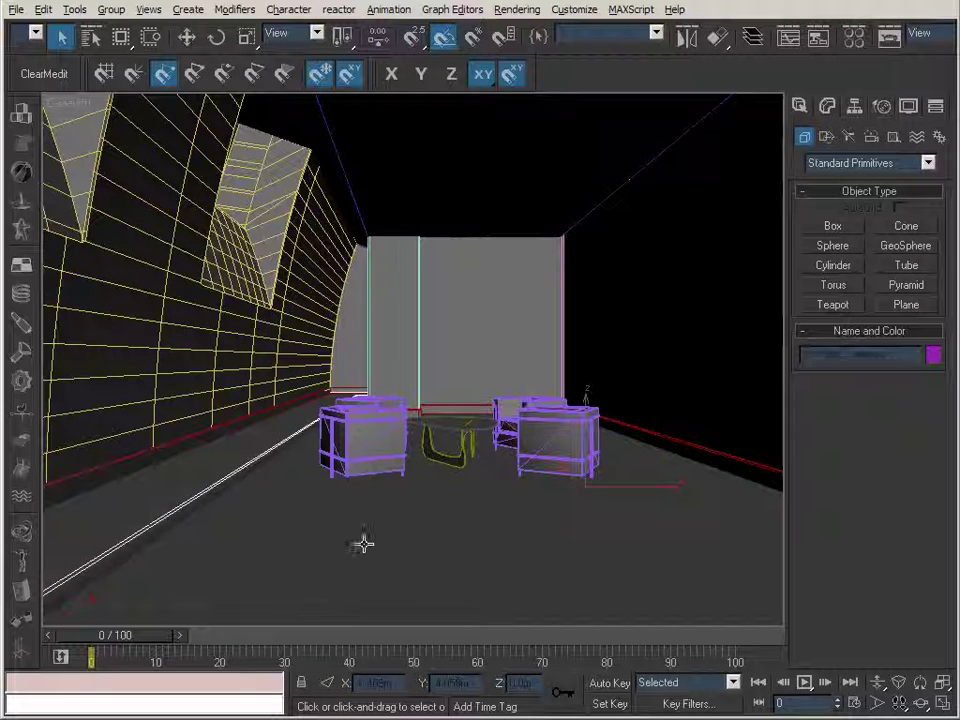
pyautogui.click(852, 38)
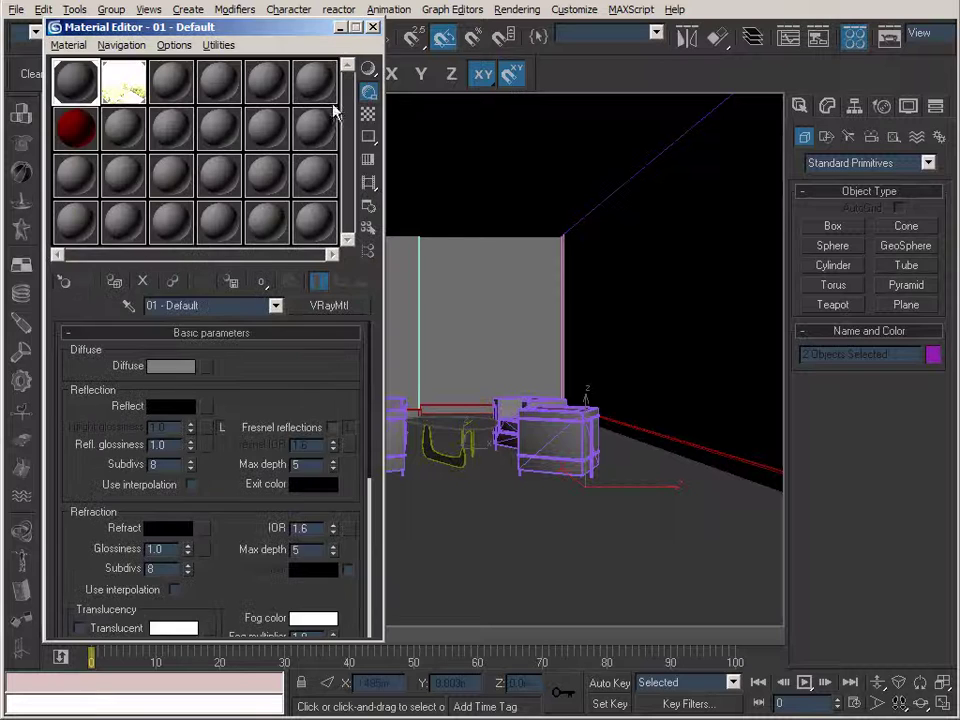
pyautogui.click(64, 125)
pyautogui.click(115, 281)
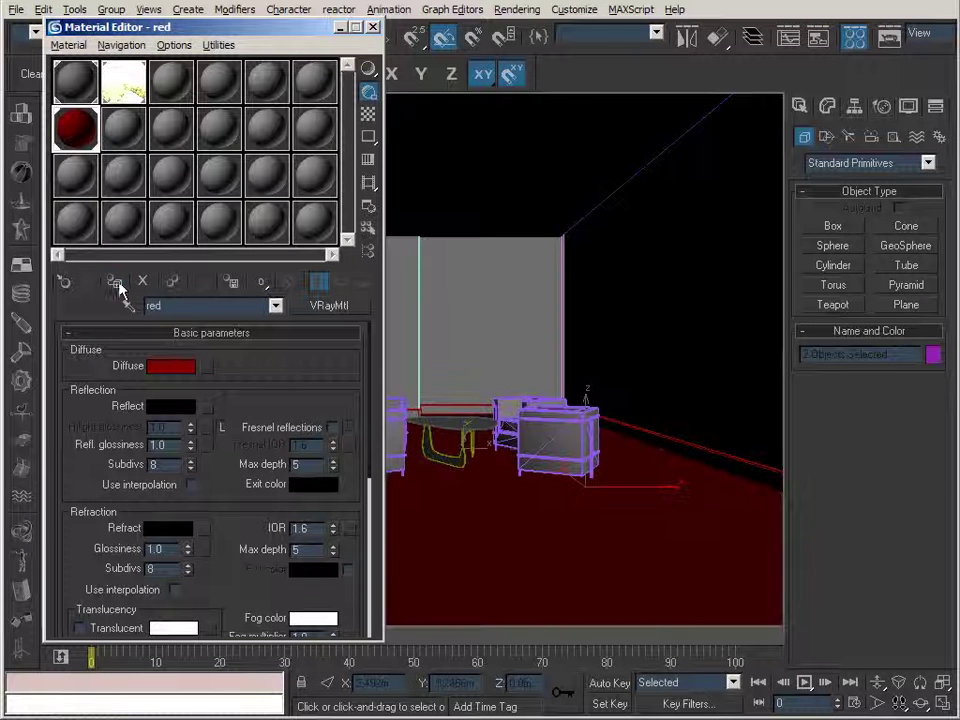
pyautogui.click(339, 28)
# - Compare the saved render 35_Holl_B3_HDRI_CR.tif with the red-floor render 40_Holl_HDRI_RF.tif in IrfanView, then return to 3ds Max
pyautogui.hotkey('alt', 'Tab')
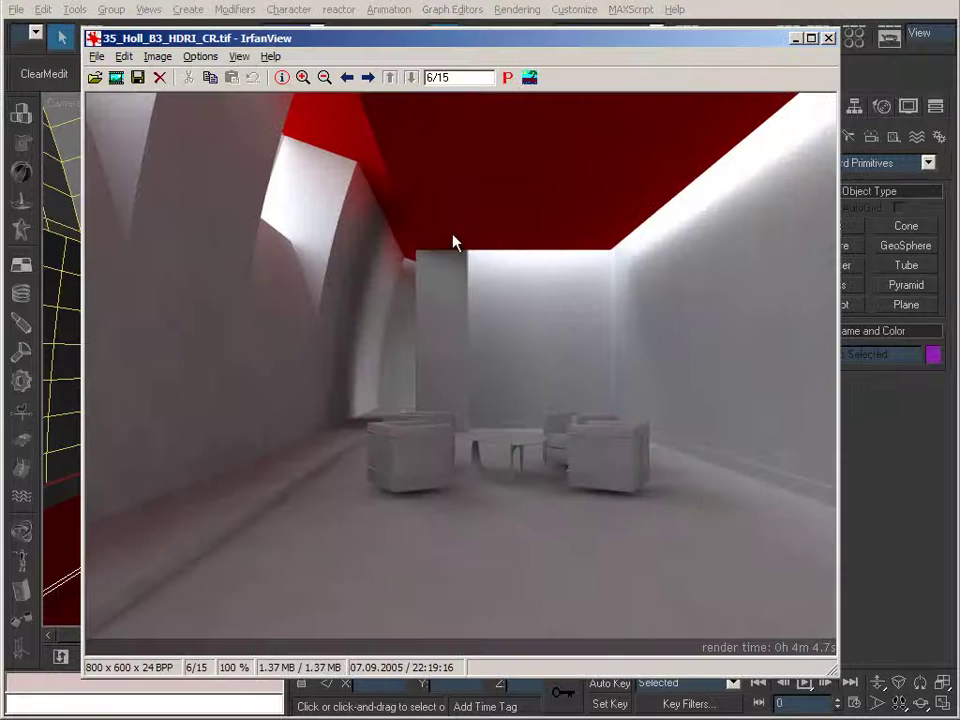
pyautogui.press('space')
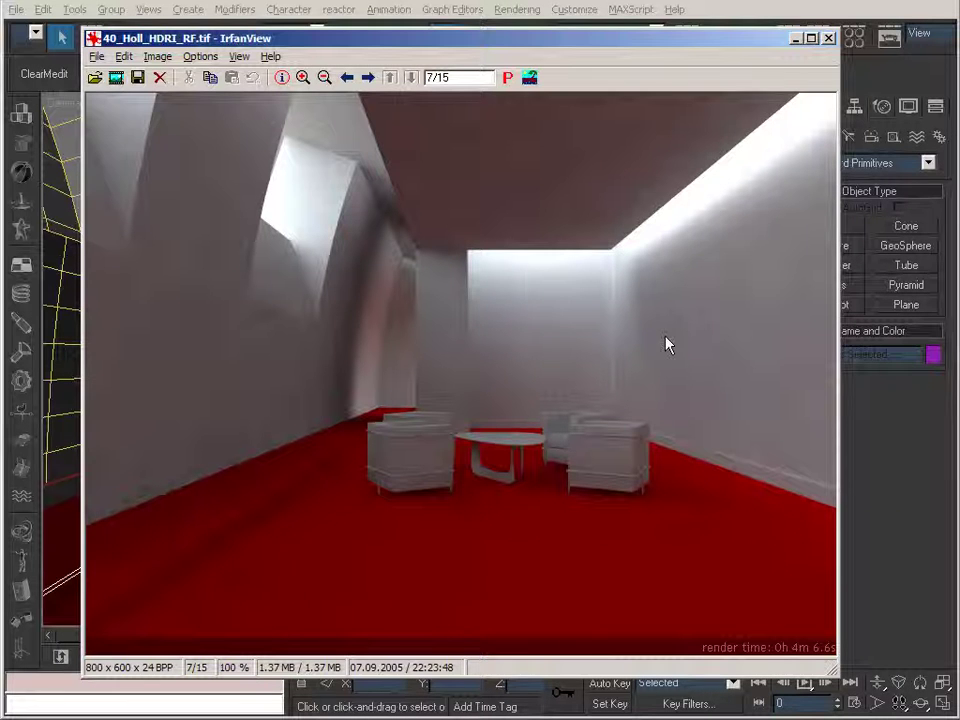
pyautogui.click(795, 39)
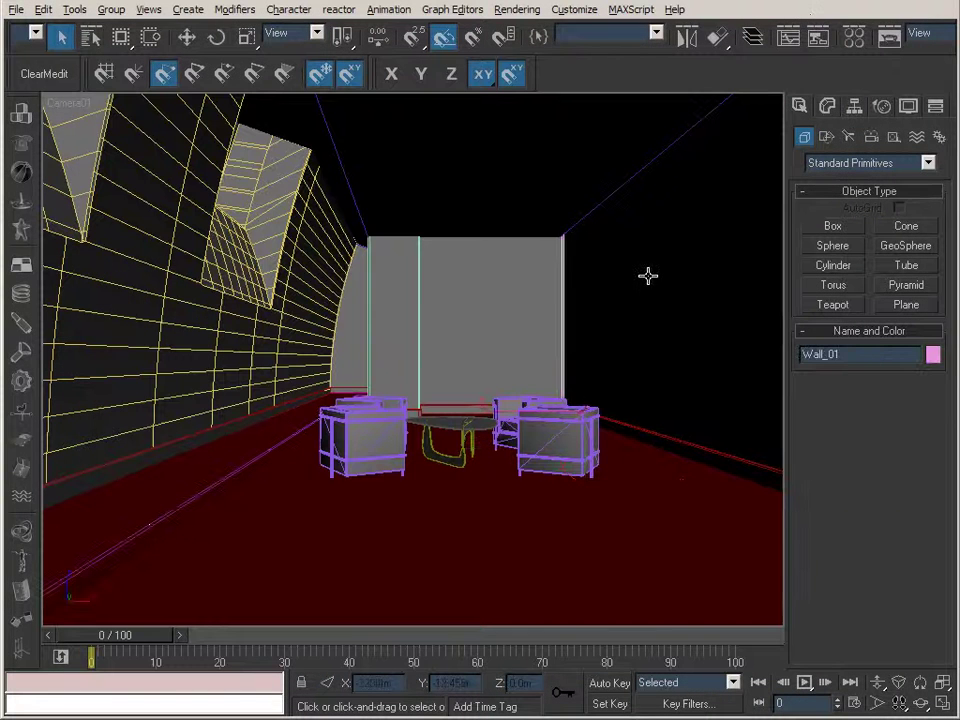
# - Select Floor_01 and Step_01 by name and assign the grey 01 - Default material back to both
pyautogui.click(422, 557)
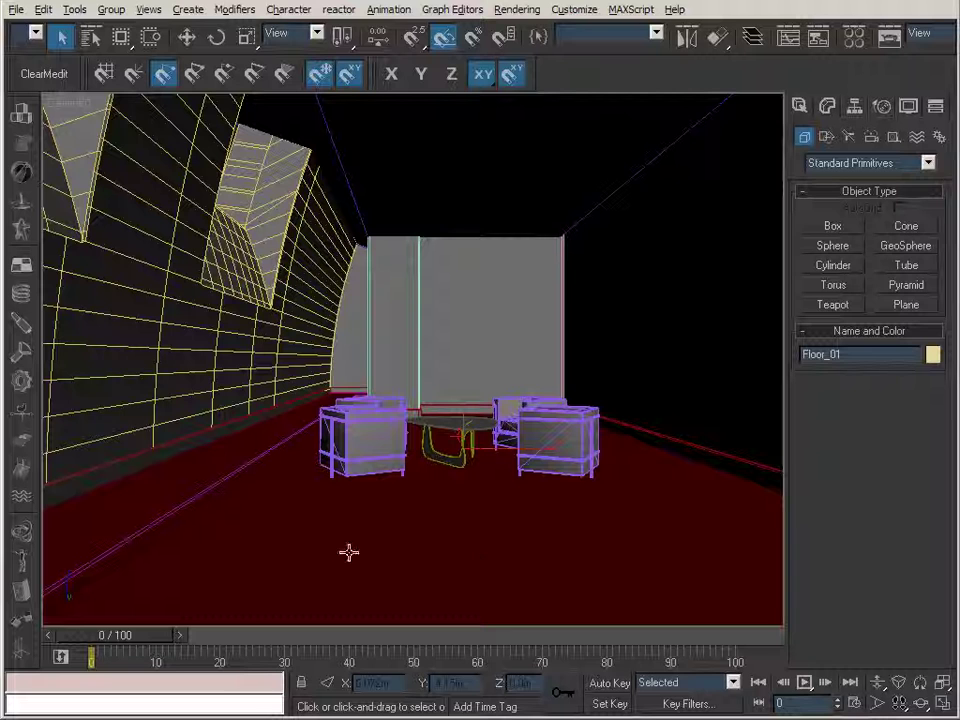
pyautogui.click(853, 37)
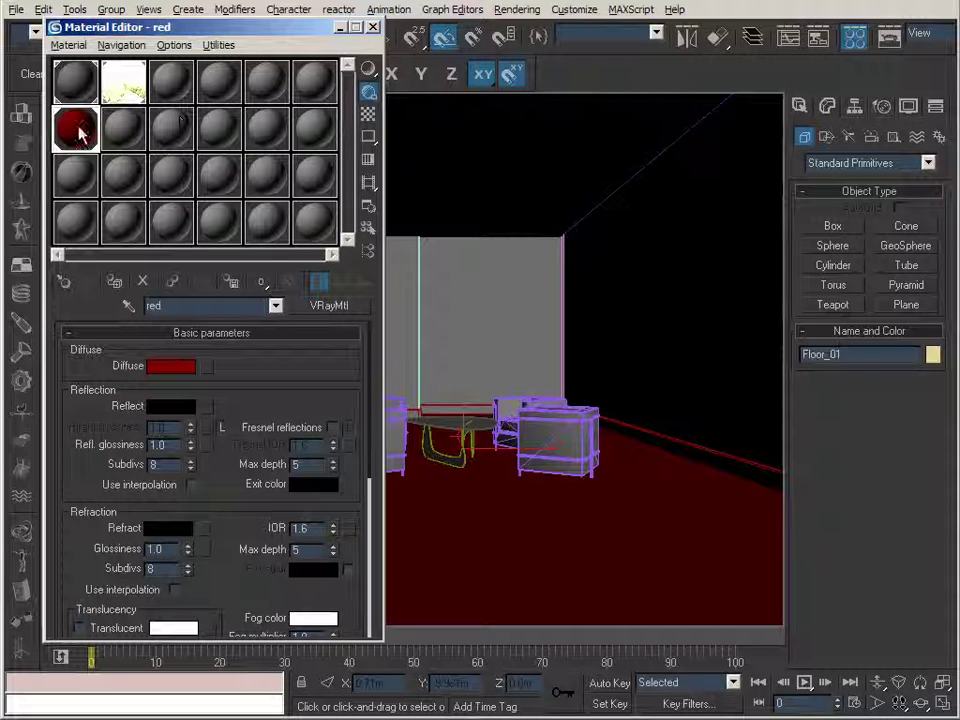
pyautogui.press('h')
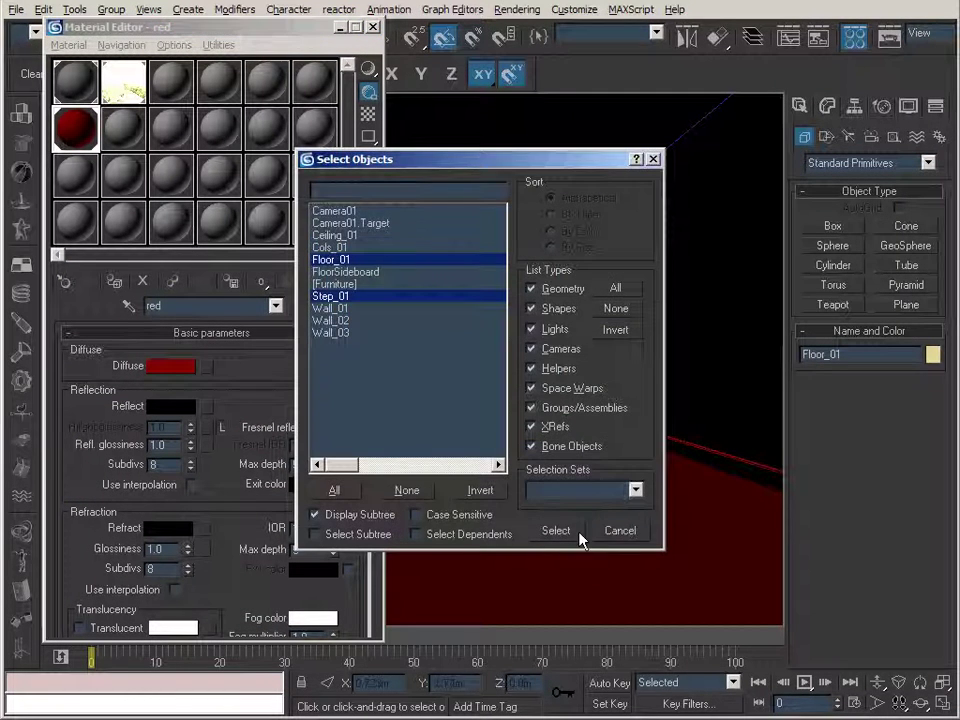
pyautogui.click(557, 533)
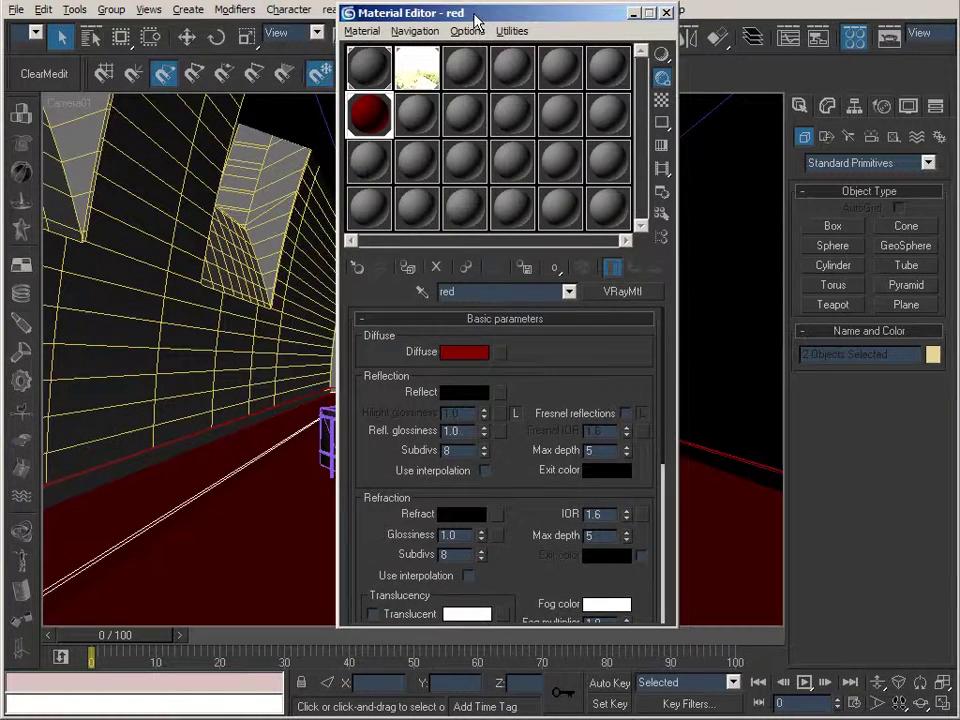
pyautogui.moveTo(476, 17); pyautogui.dragTo(405, 27)
pyautogui.click(305, 85)
pyautogui.click(342, 283)
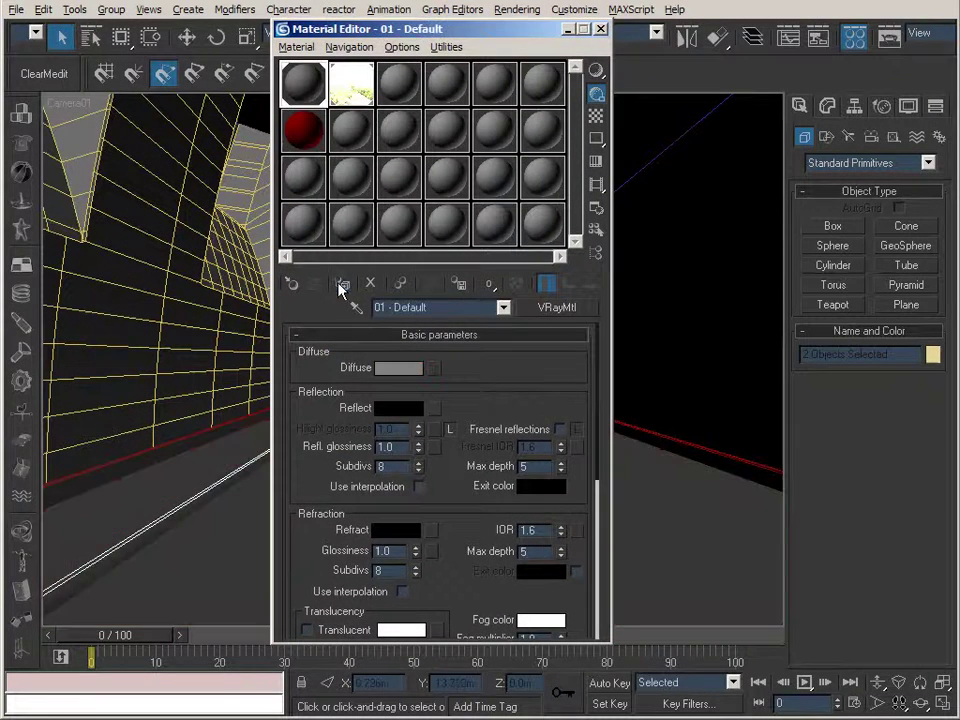
# - Select the wall Wall_01, assign the red material to it and close the Material Editor
pyautogui.click(701, 247)
pyautogui.moveTo(488, 36); pyautogui.dragTo(278, 45)
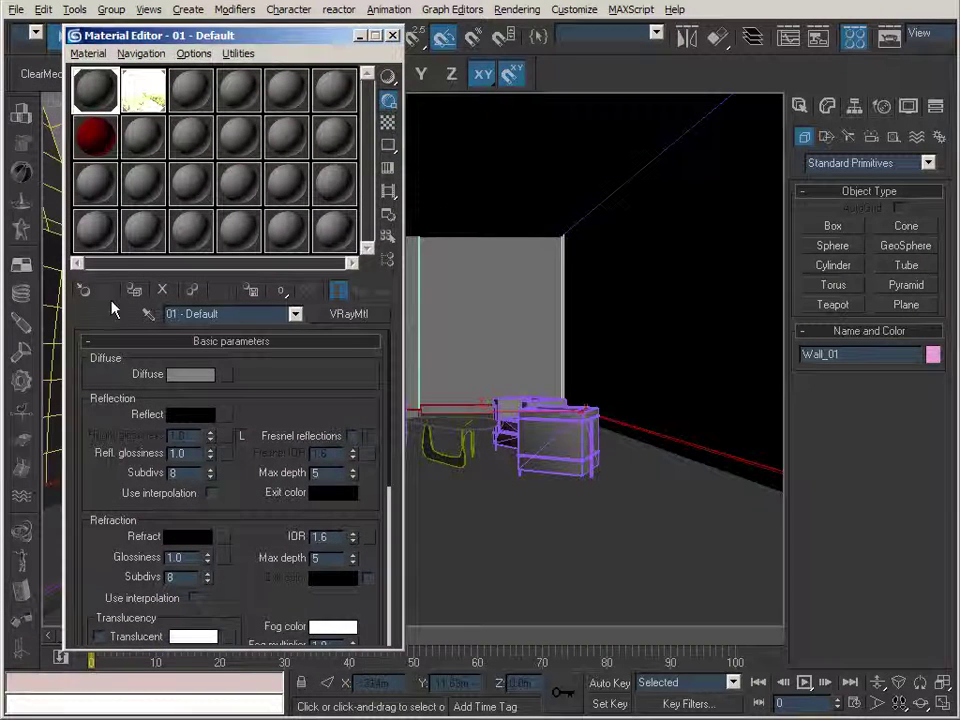
pyautogui.click(95, 137)
pyautogui.click(134, 290)
pyautogui.click(392, 35)
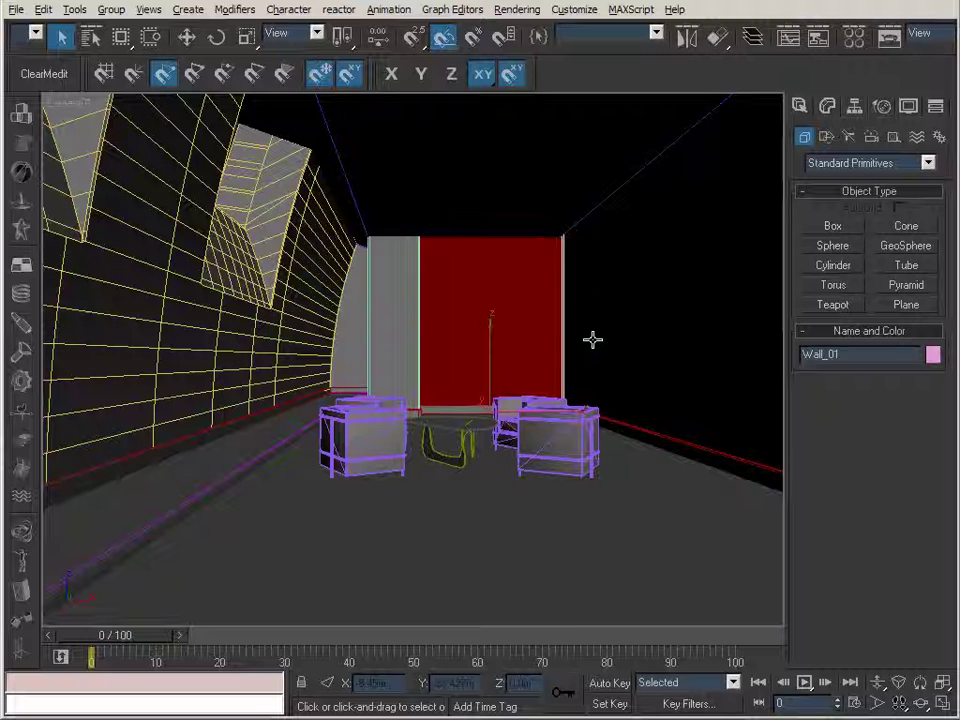
# - Compare the saved render 40_Holl_HDRI_RF.tif with the red-wall render 45_Holl_HDRI_RW.tif in IrfanView and close the viewer
pyautogui.hotkey('alt', 'Tab')
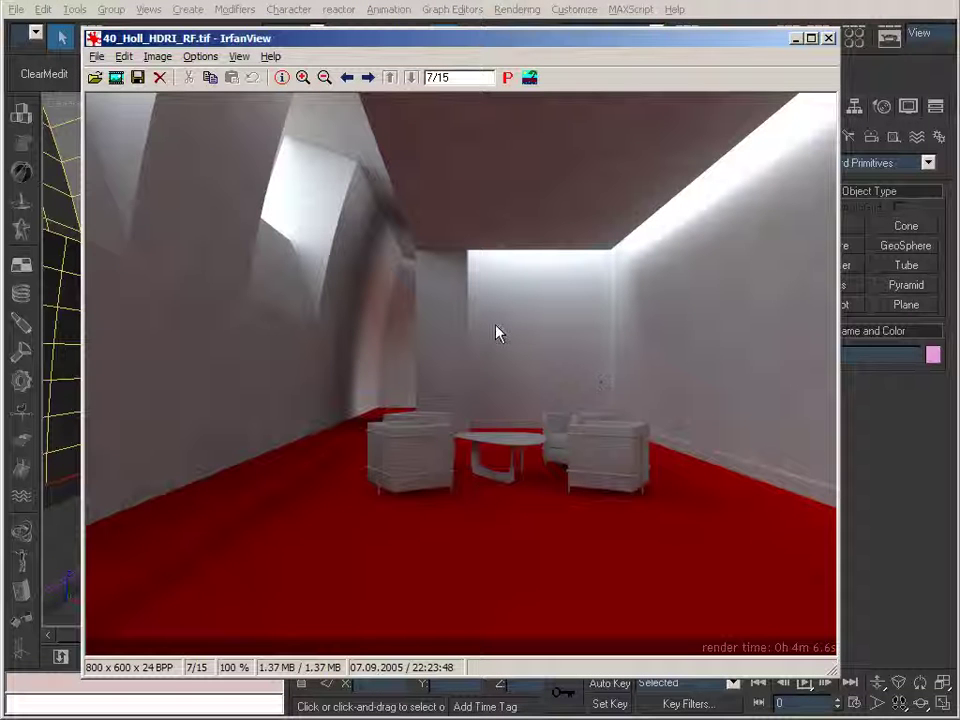
pyautogui.press('space')
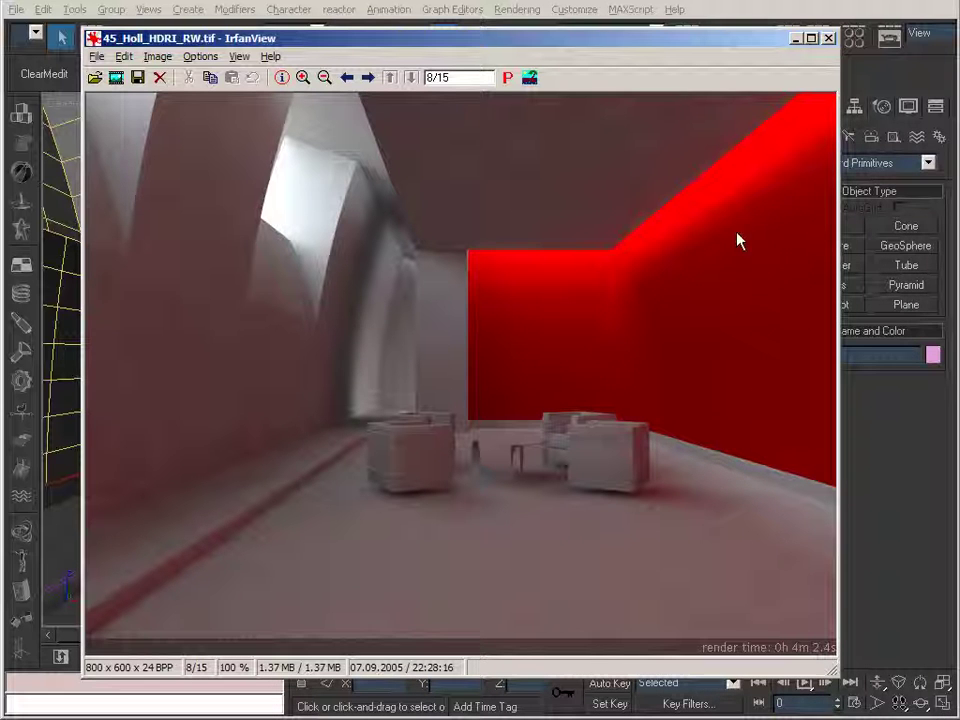
pyautogui.click(827, 38)
# - Copy the red material to the first sample slot of the third row and name it brightred
pyautogui.click(854, 36)
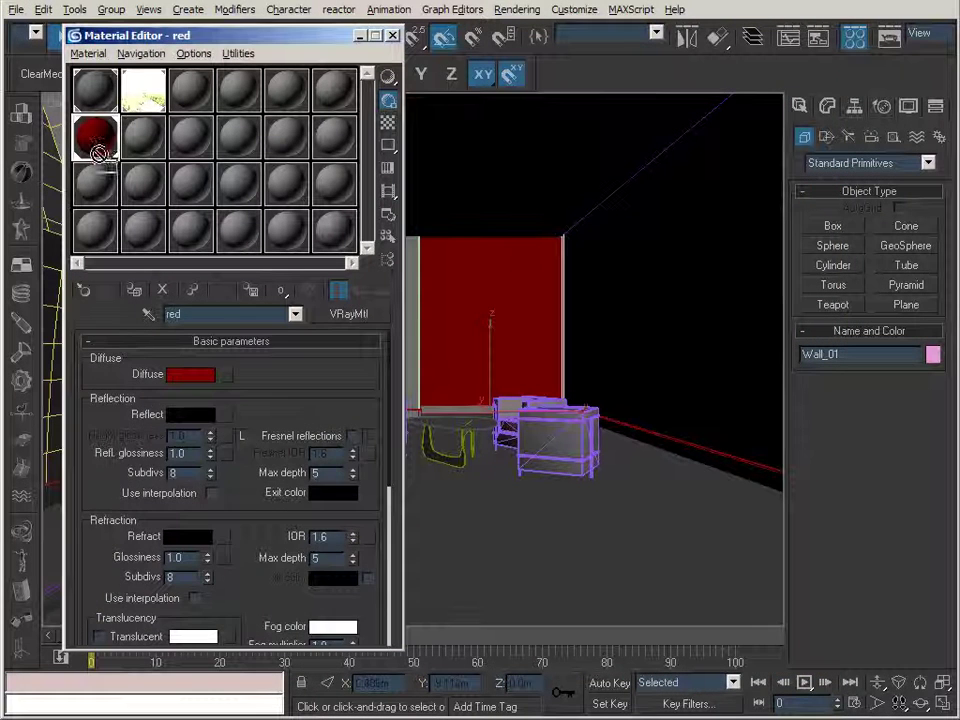
pyautogui.moveTo(94, 139); pyautogui.dragTo(95, 183)
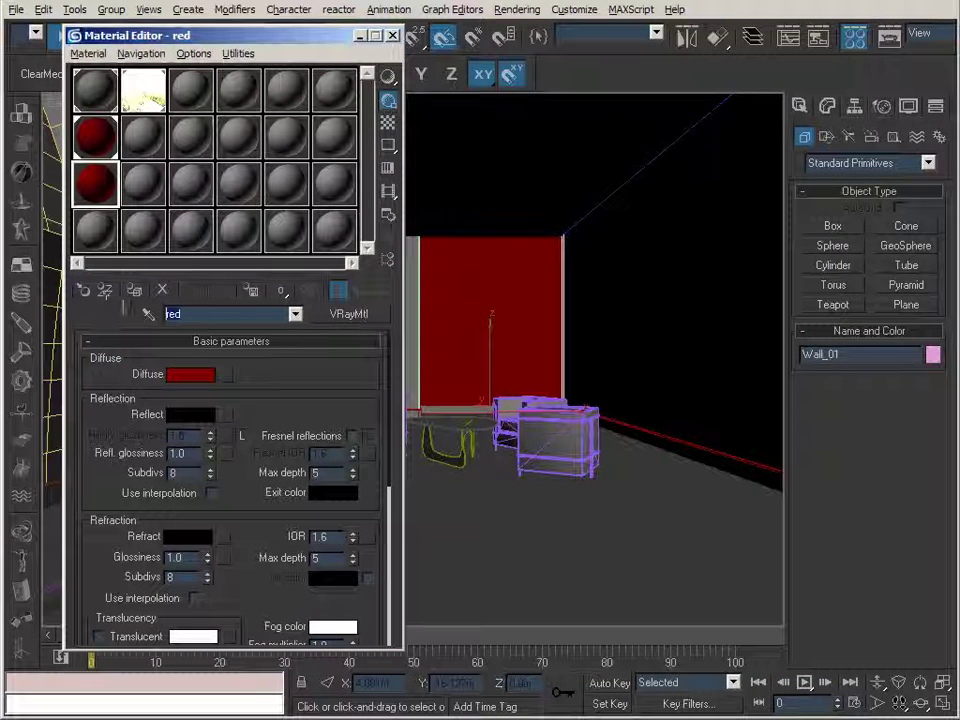
pyautogui.write('bright')
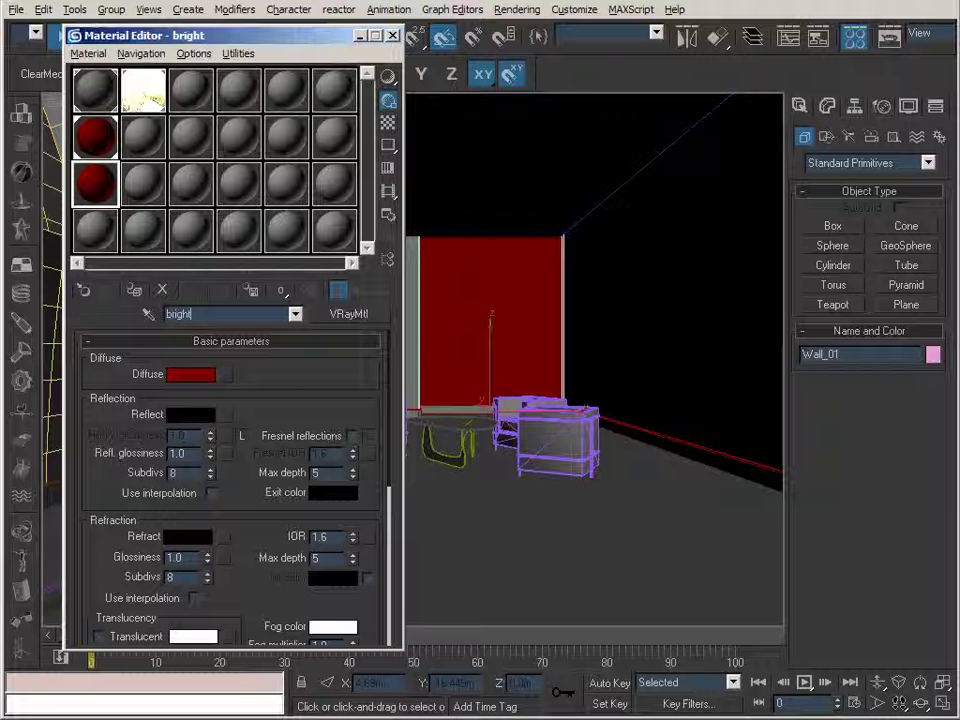
pyautogui.write('red')
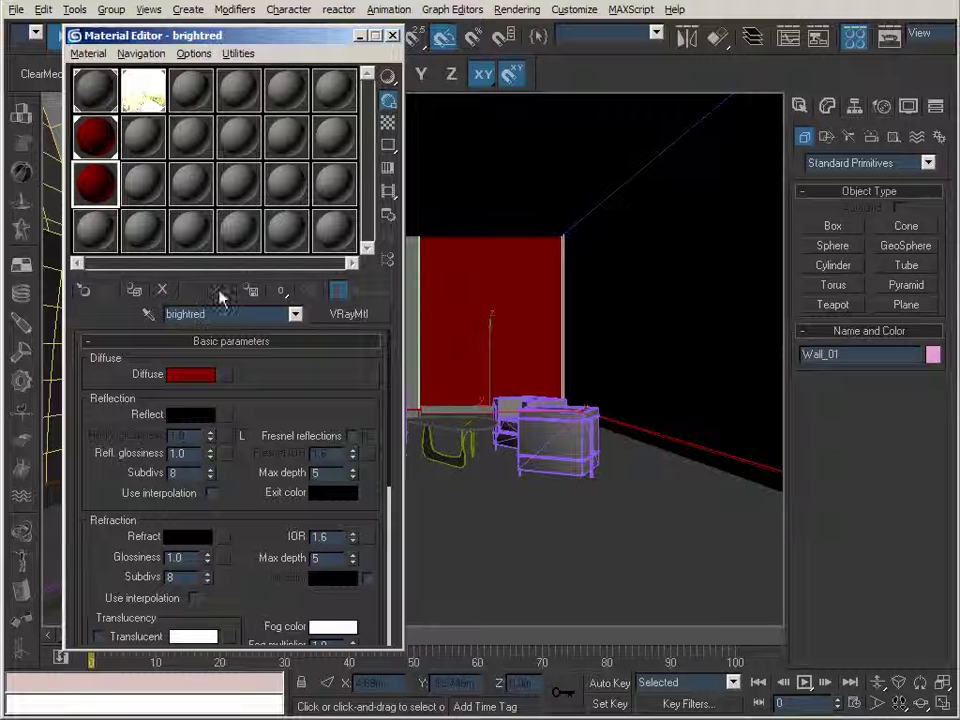
# - Raise the brightred diffuse colour's value to 255 and assign the material to the selected wall Wall_01
pyautogui.click(200, 375)
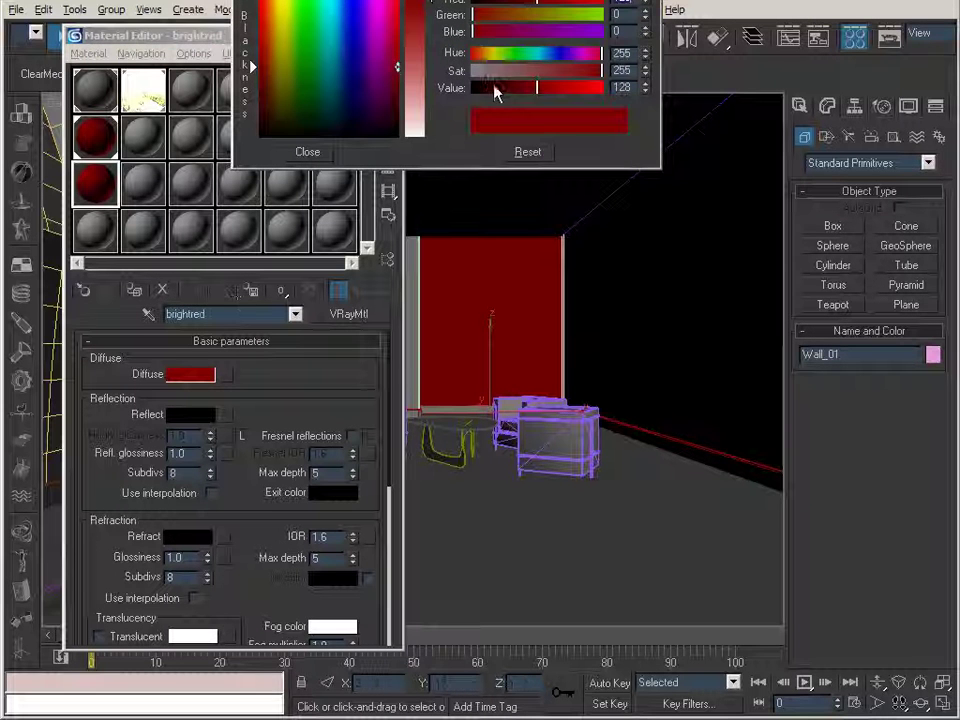
pyautogui.moveTo(536, 88); pyautogui.dragTo(623, 90)
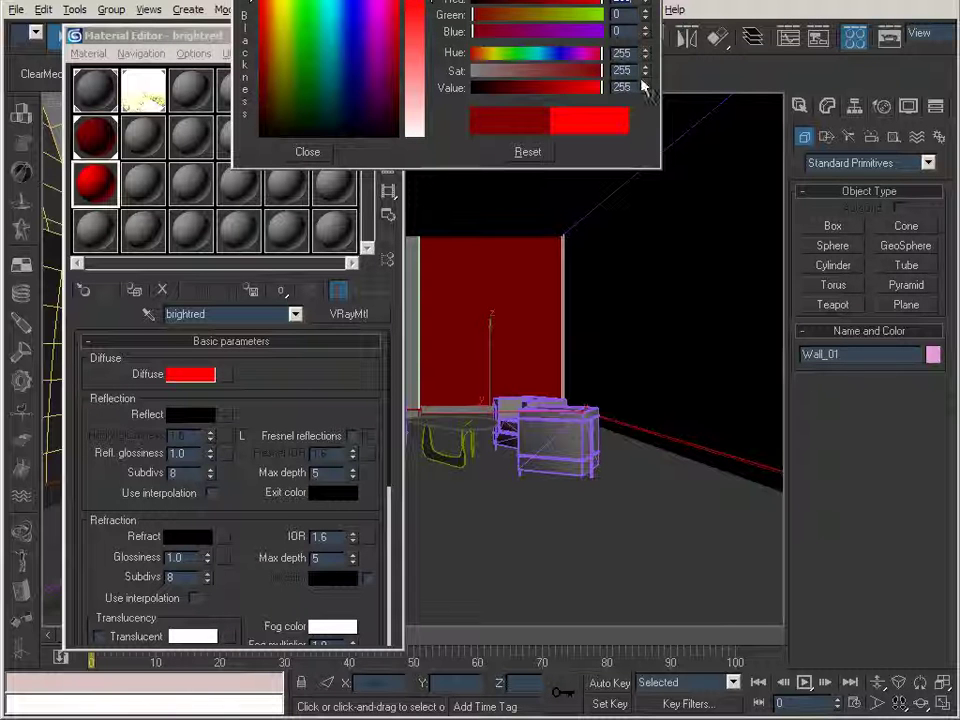
pyautogui.click(310, 153)
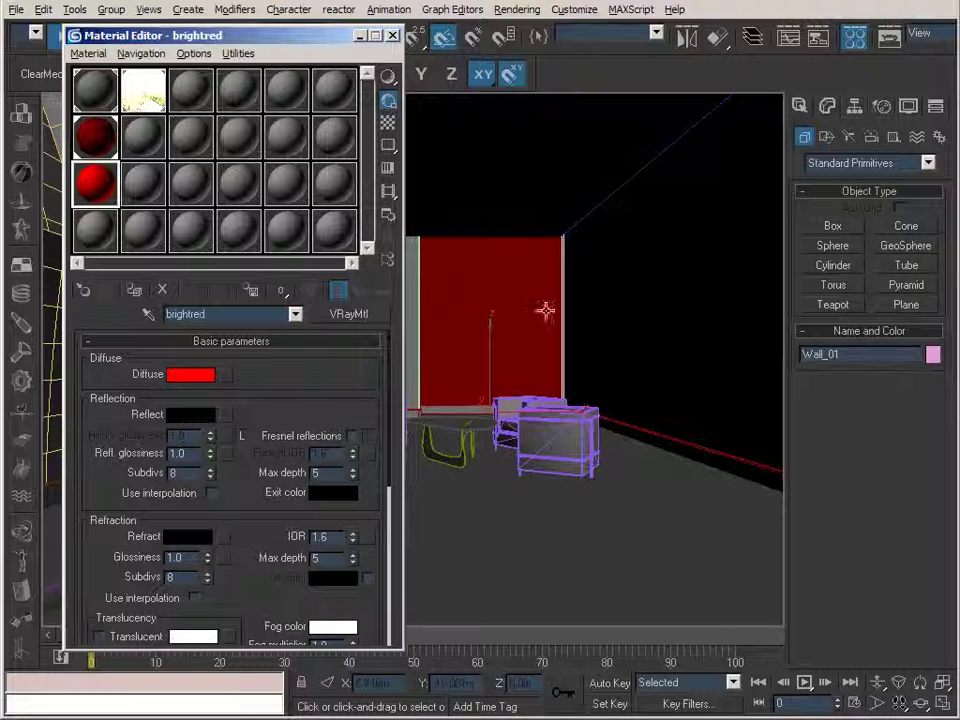
pyautogui.click(133, 291)
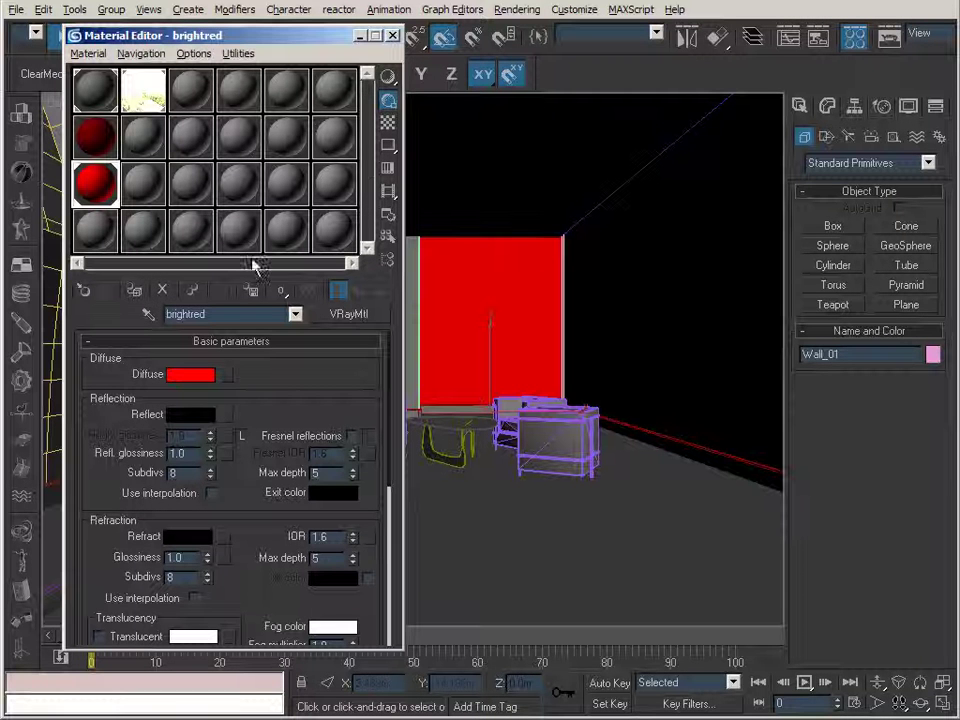
pyautogui.click(361, 36)
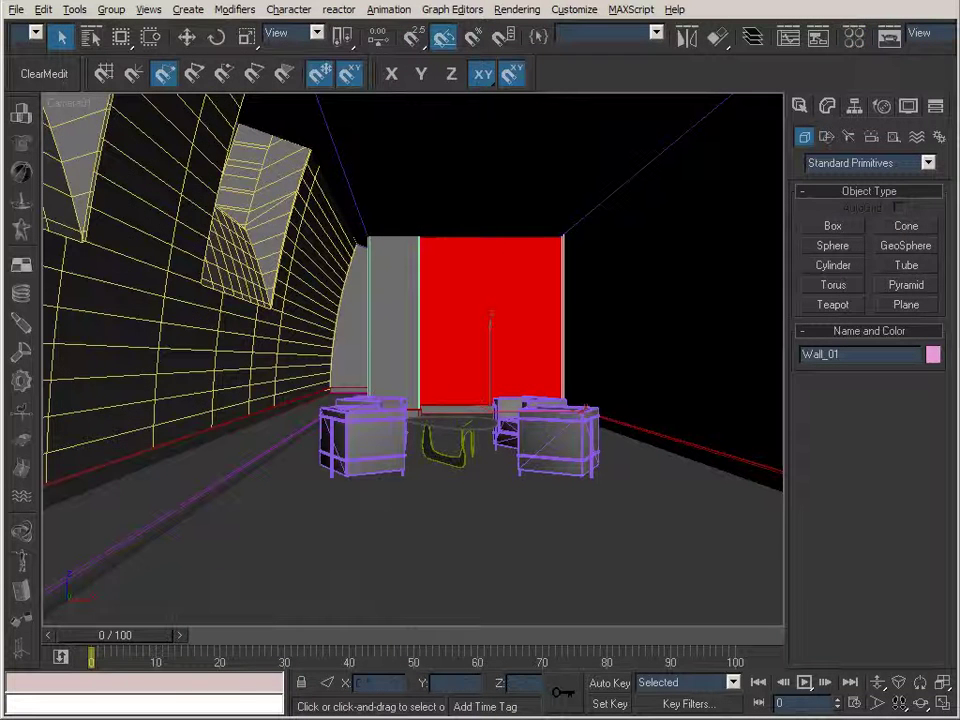
# - Compare the saved render 45_Holl_HDRI_RW.tif with the bright-red-wall render 50_Holl_HDRI_BRW.tif in IrfanView
pyautogui.hotkey('alt', 'Tab')
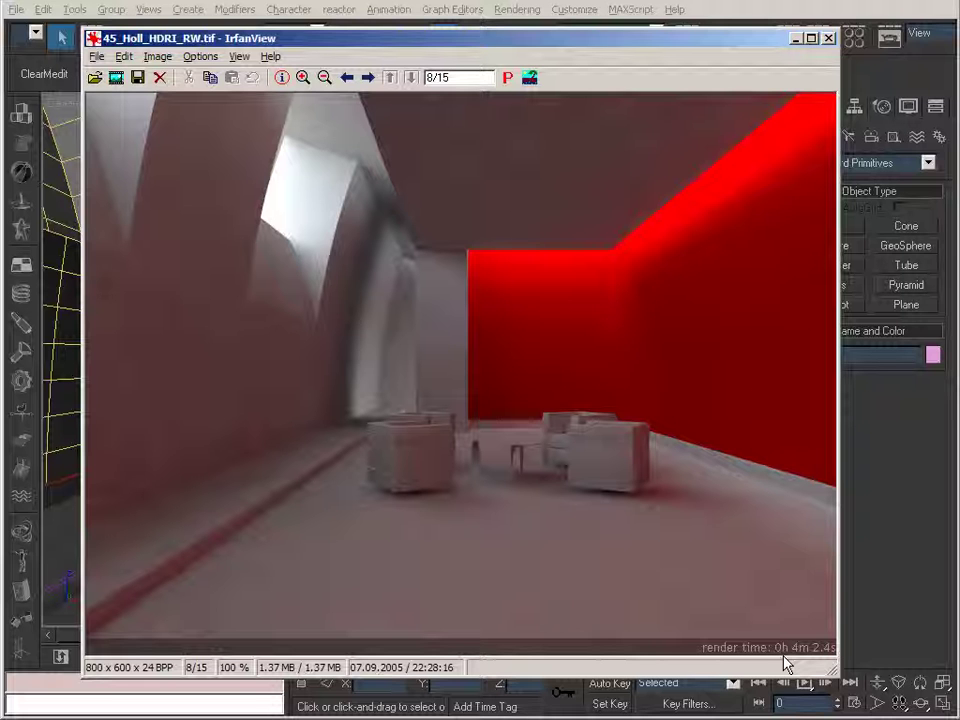
pyautogui.scroll(-1, 497, 589)
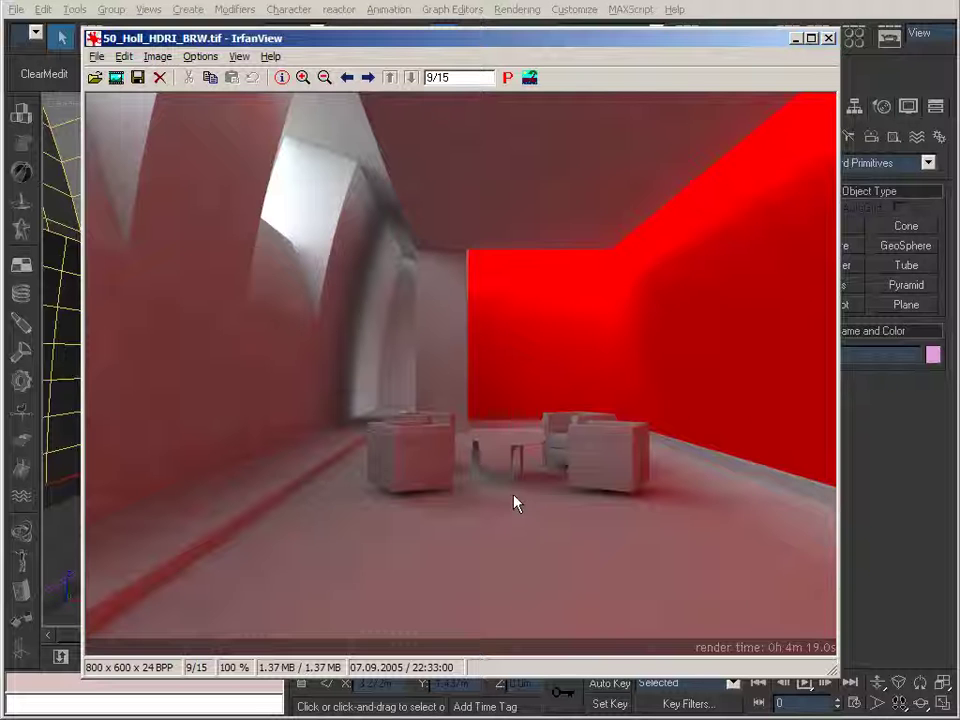
# - Close the render viewer and open the scene Room_Textured_01.max without saving the current scene
pyautogui.press('Escape')
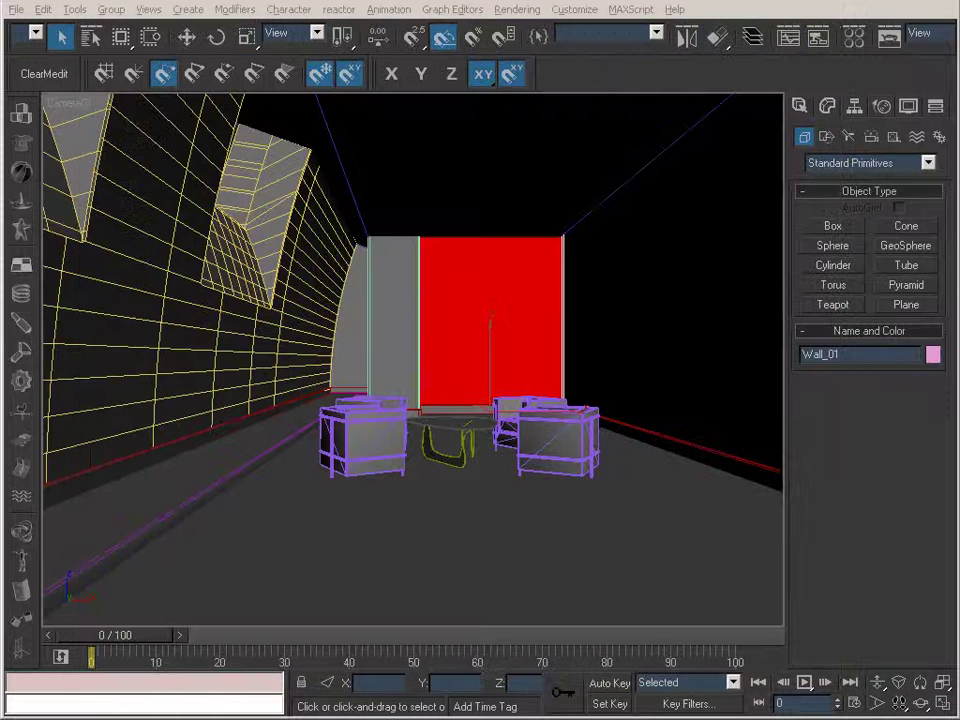
pyautogui.click(20, 12)
pyautogui.click(30, 43)
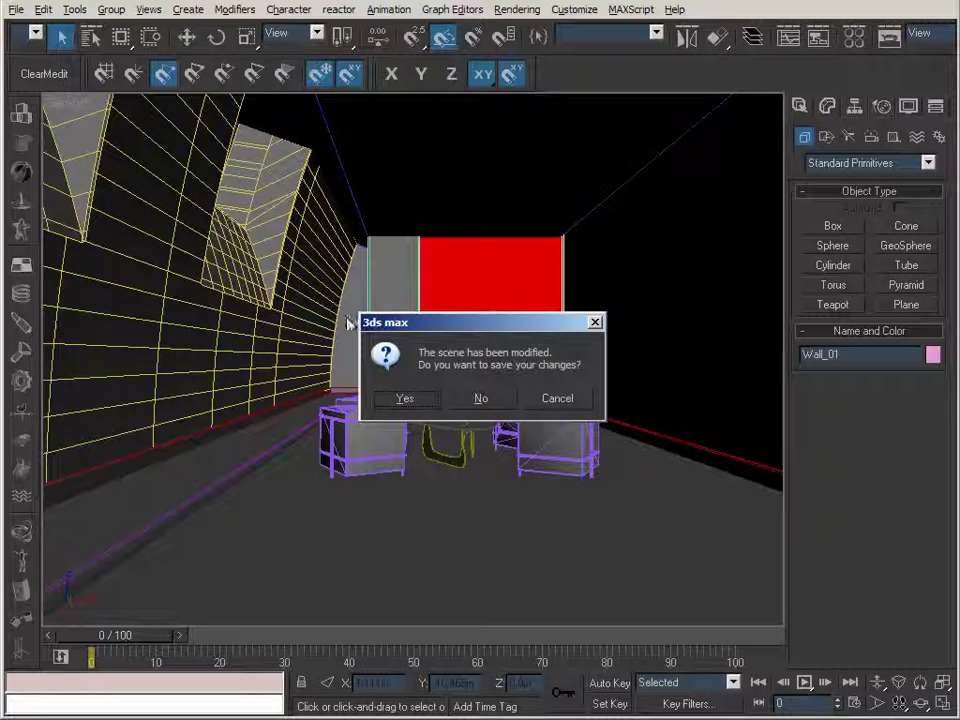
pyautogui.moveTo(478, 405); pyautogui.dragTo(516, 364)
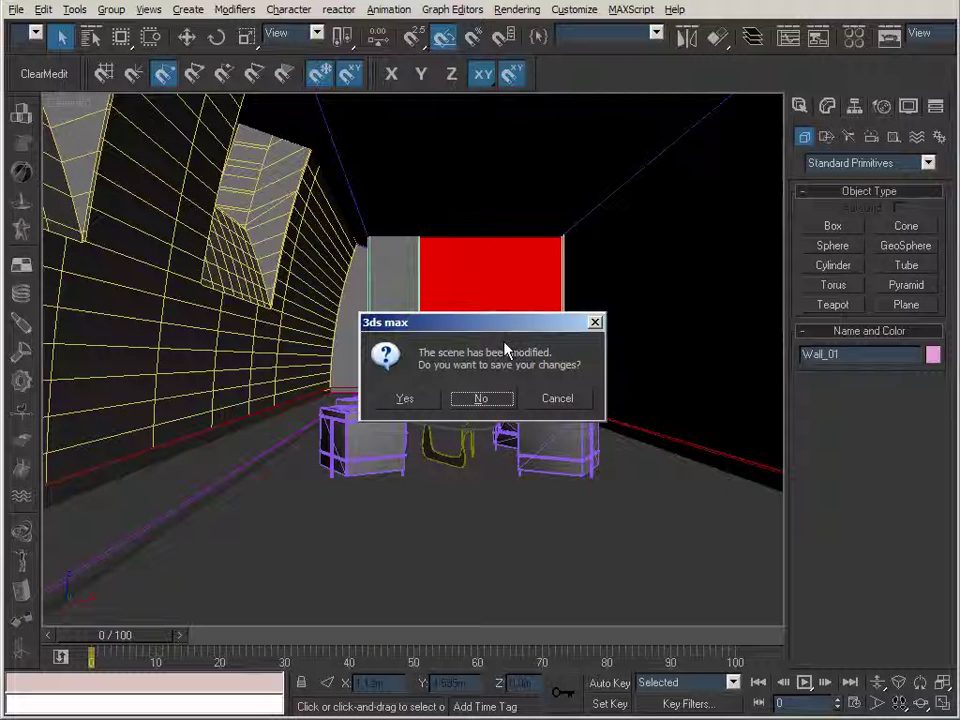
pyautogui.press('Return')
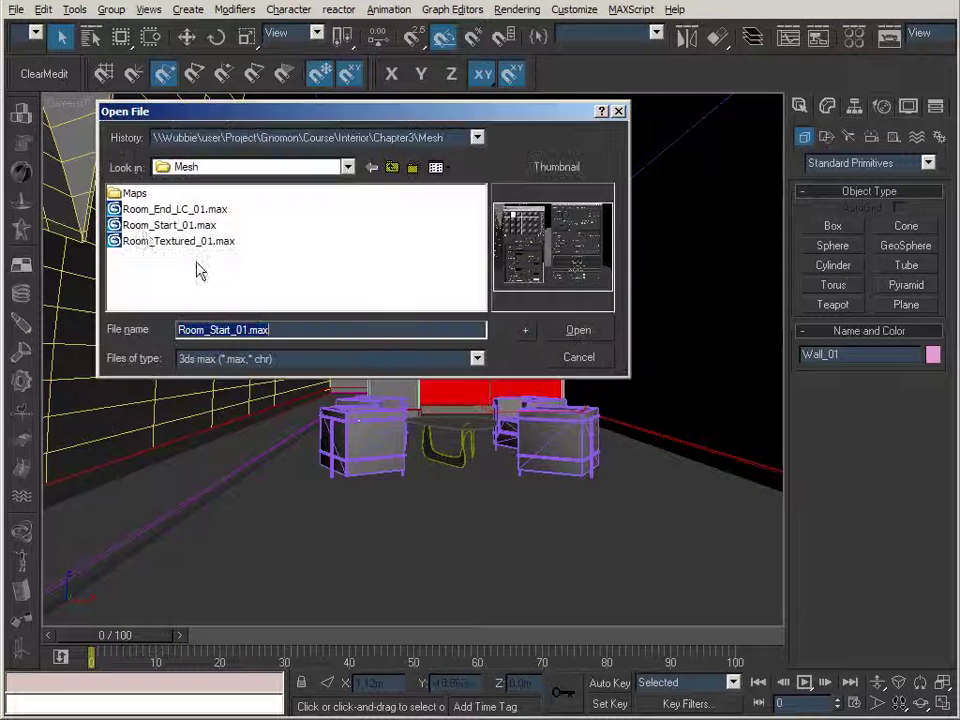
pyautogui.click(178, 241)
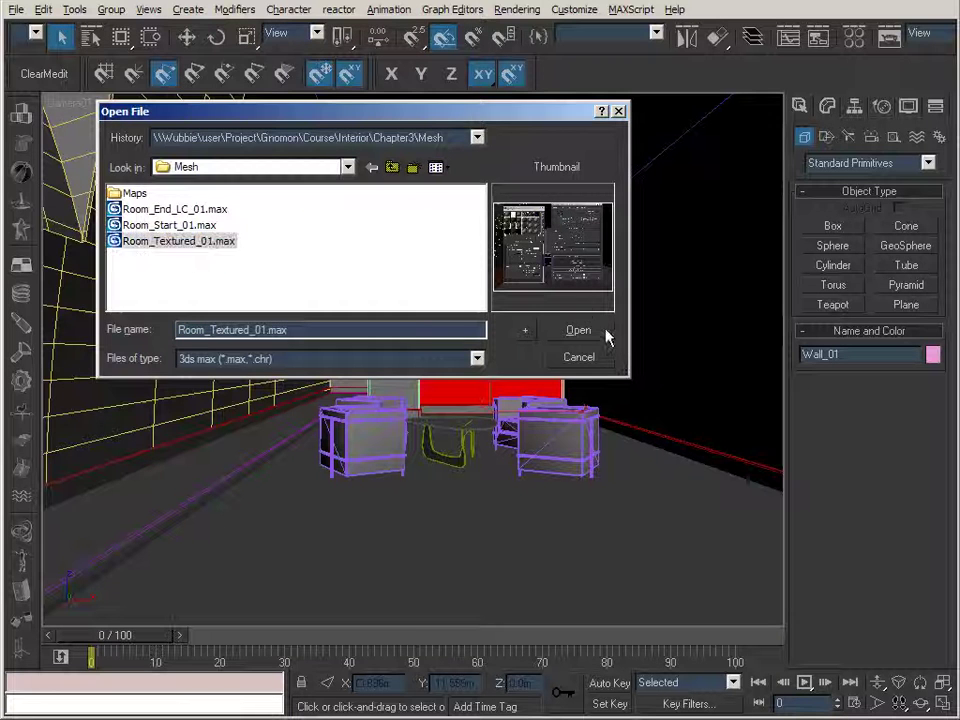
pyautogui.click(604, 334)
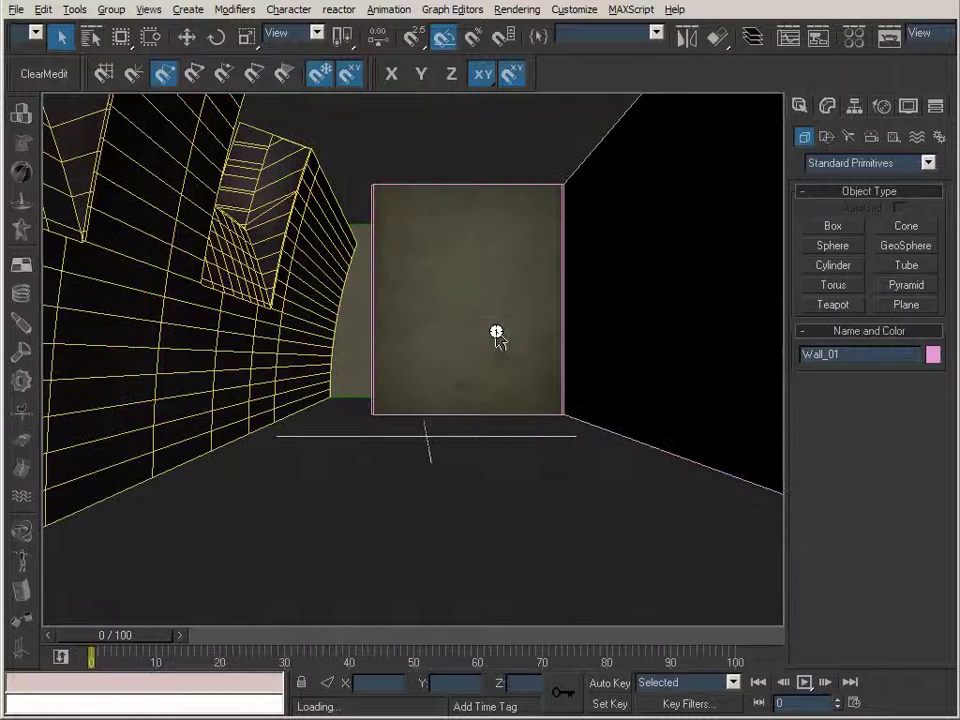
# - Select Wall_02 and examine the Wall2 material's diffuse bitmap Wall2_tx_04.tif, leaving the bitmap selection unchanged and closing the Material Editor
pyautogui.click(199, 268)
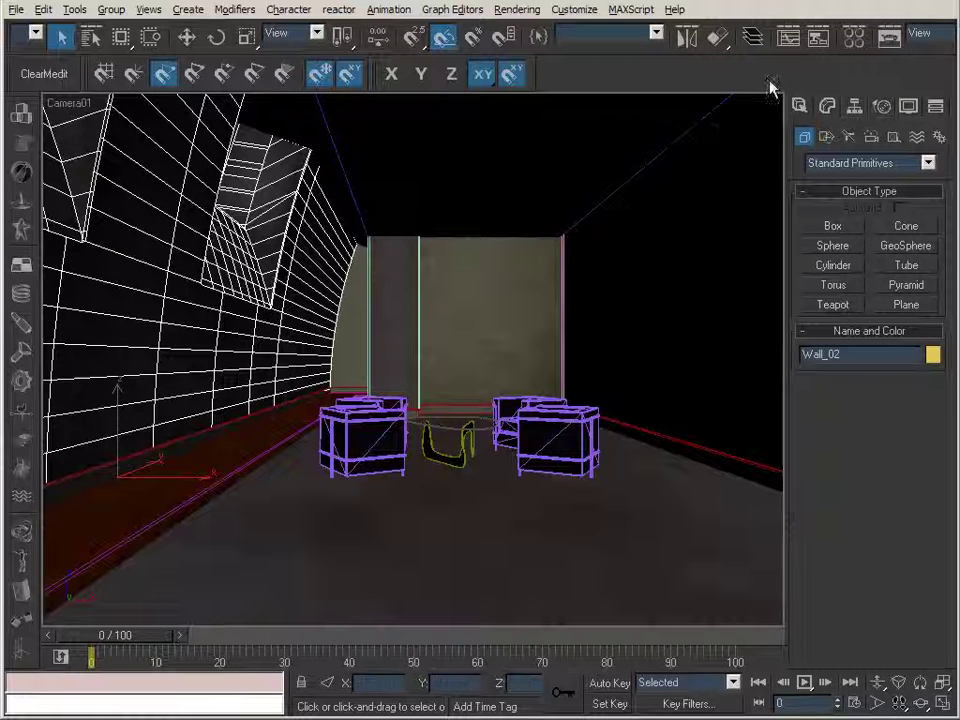
pyautogui.press('m')
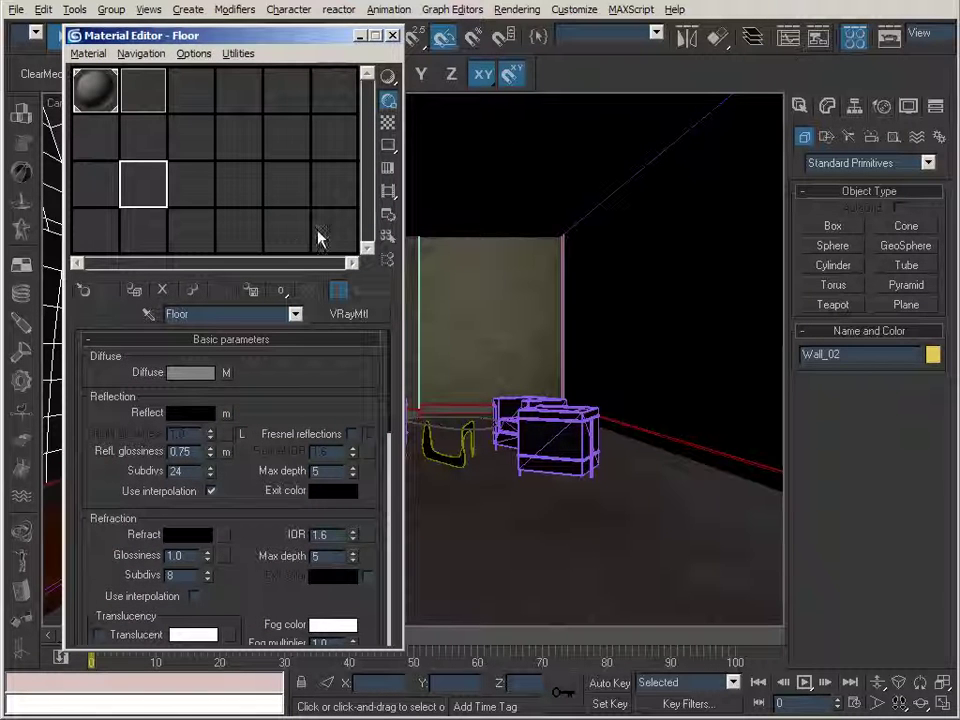
pyautogui.click(146, 137)
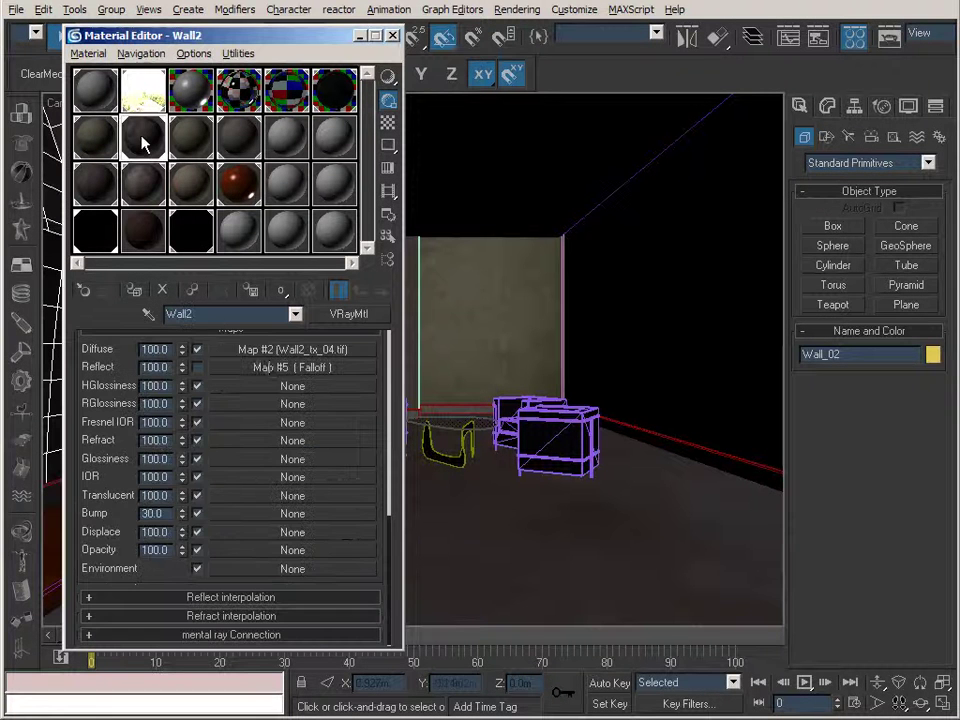
pyautogui.click(298, 351)
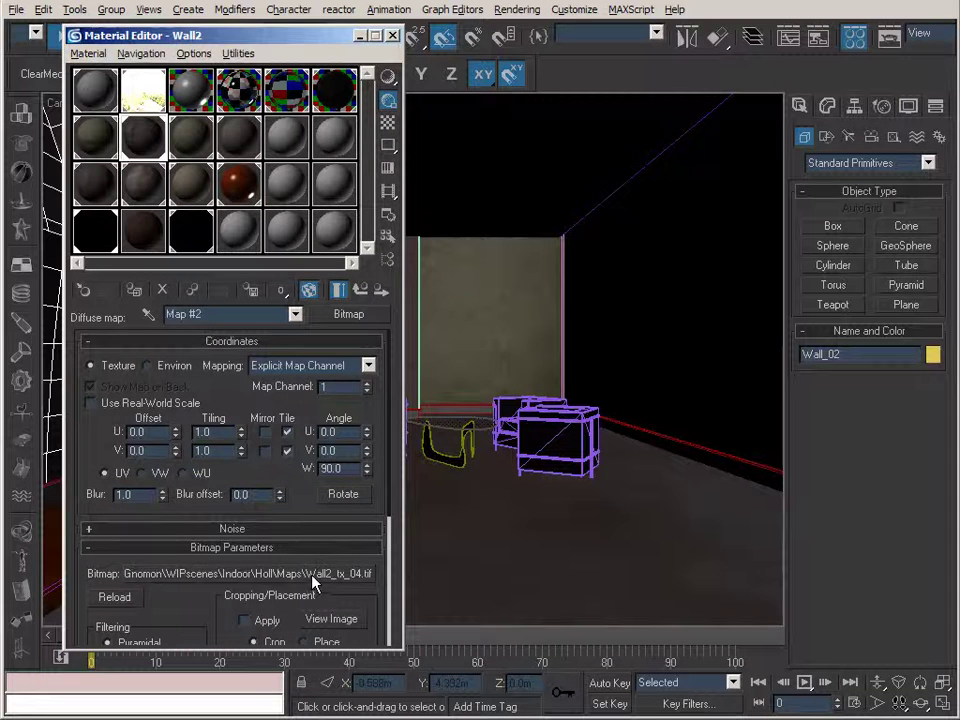
pyautogui.click(313, 585)
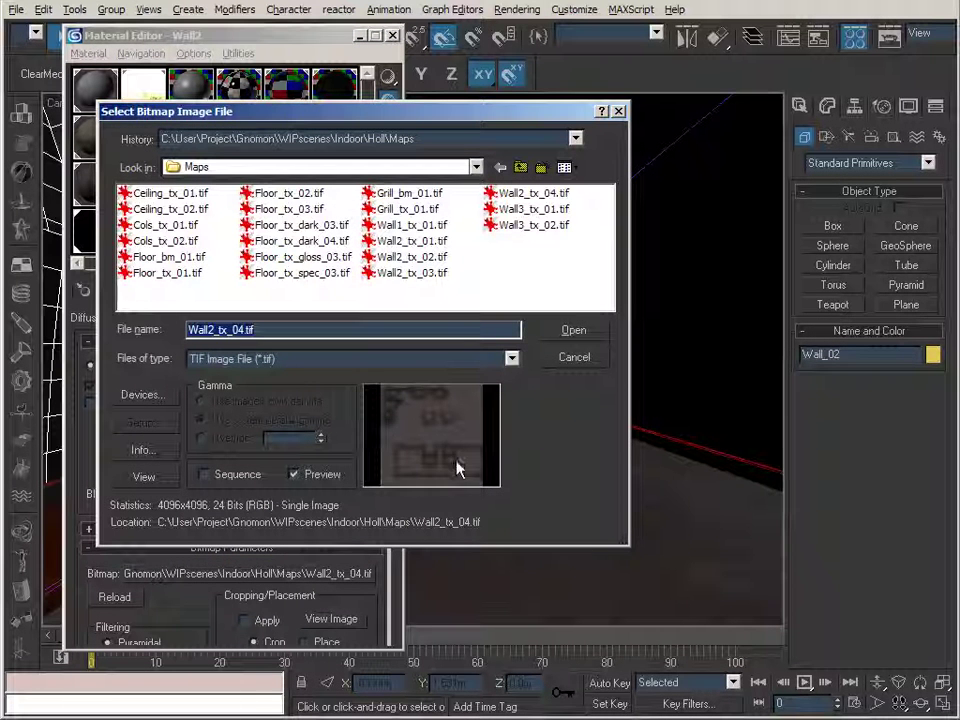
pyautogui.click(564, 357)
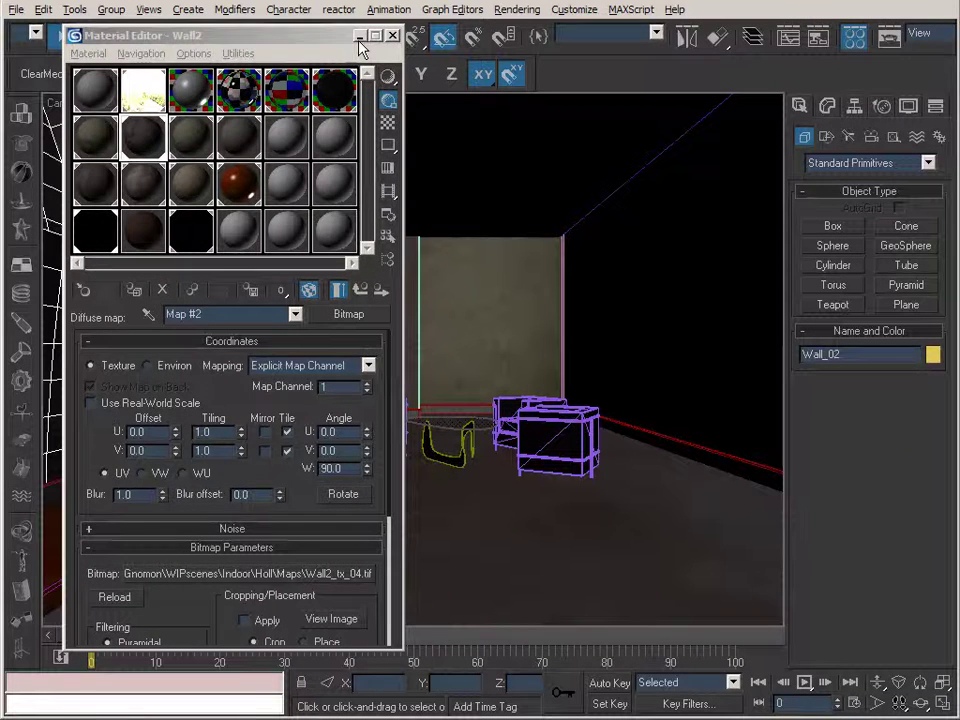
pyautogui.click(391, 35)
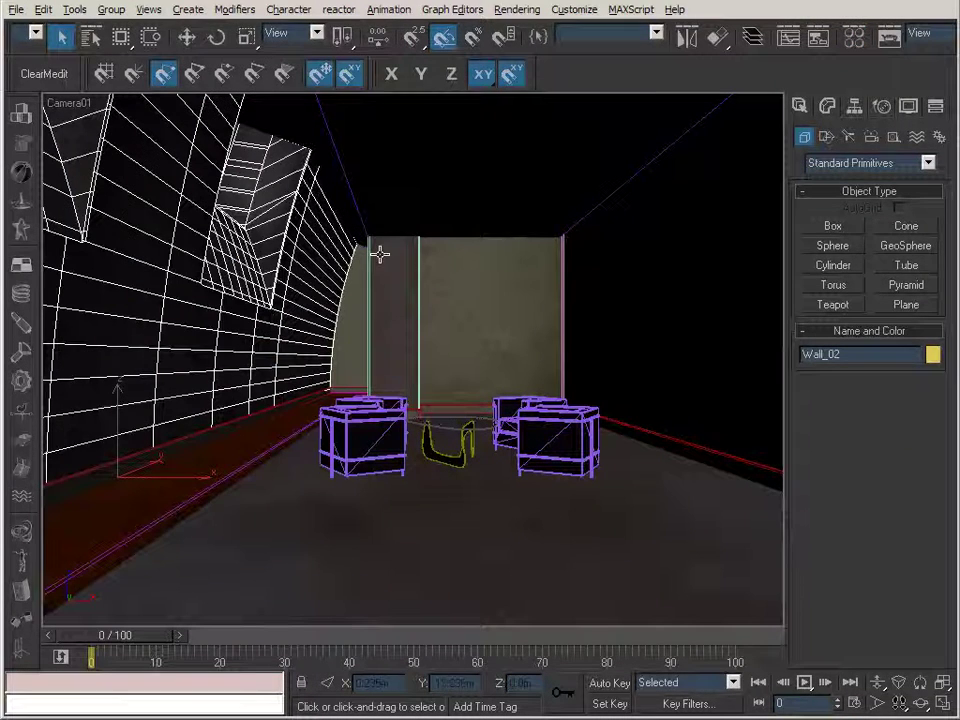
# - Inspect the floor, Wall_02, Wall_01 and Step_01 by selecting each, and view the textured render 55_Holl_text.tif in IrfanView
pyautogui.click(520, 302)
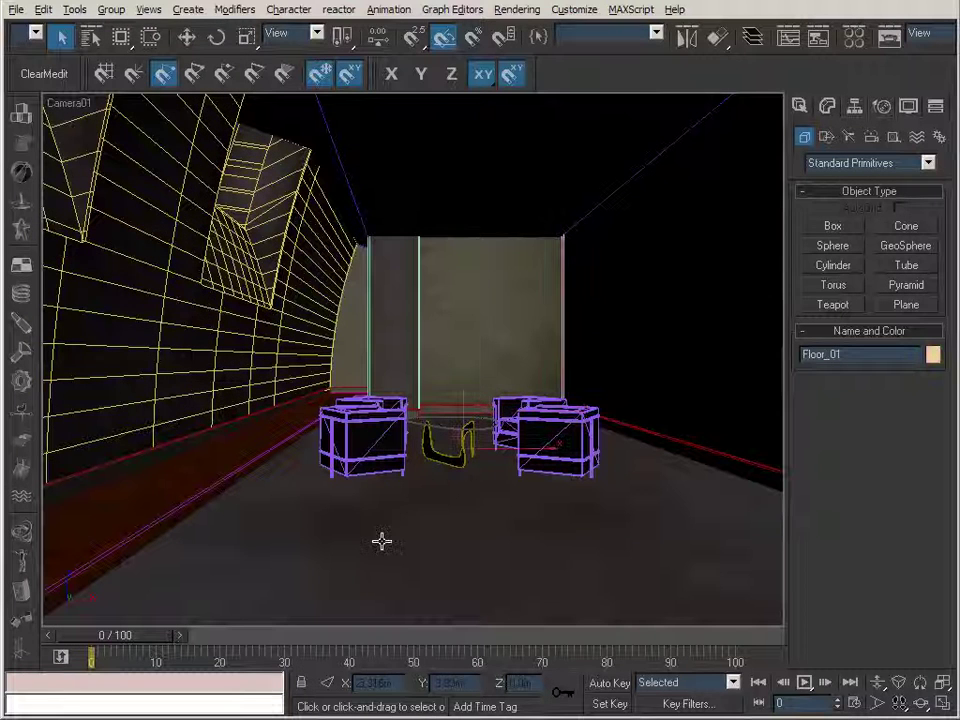
pyautogui.click(152, 270)
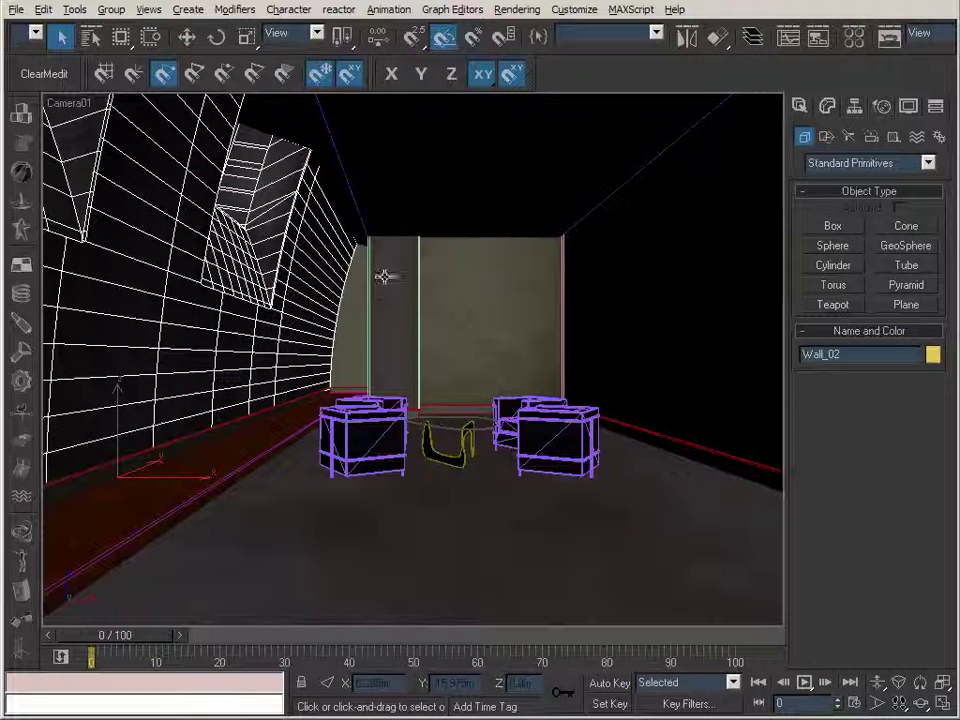
pyautogui.click(529, 291)
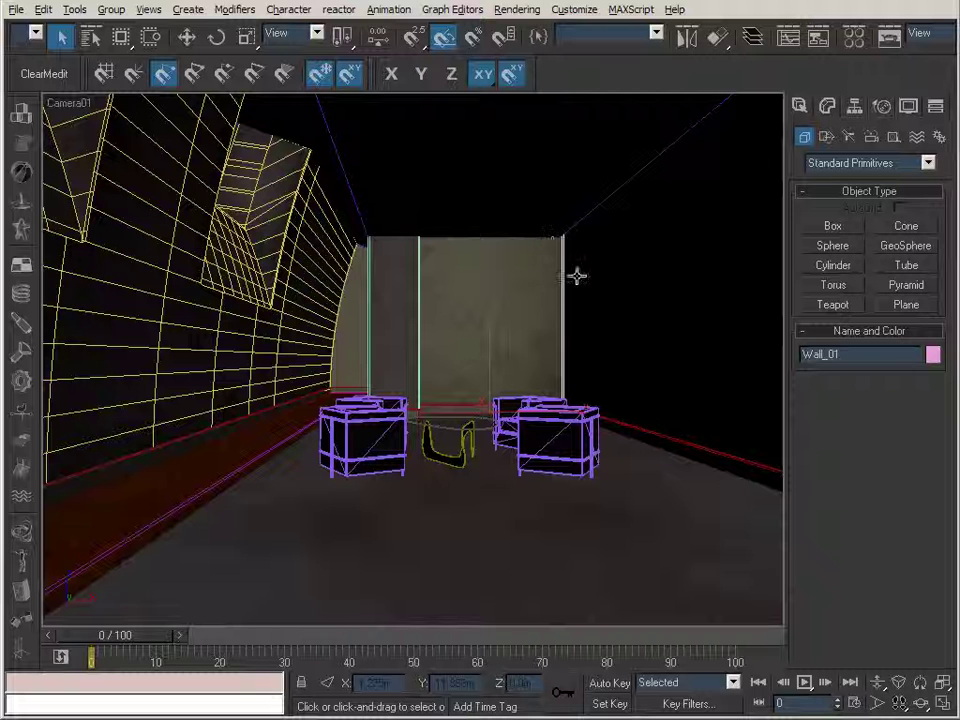
pyautogui.click(98, 533)
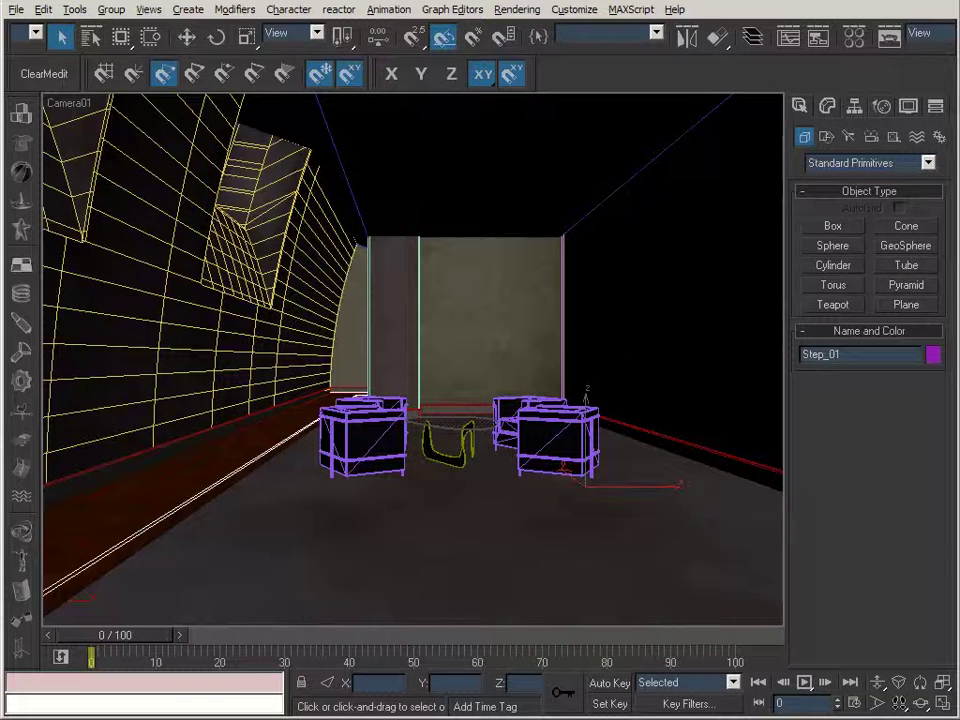
pyautogui.hotkey('alt', 'Tab')
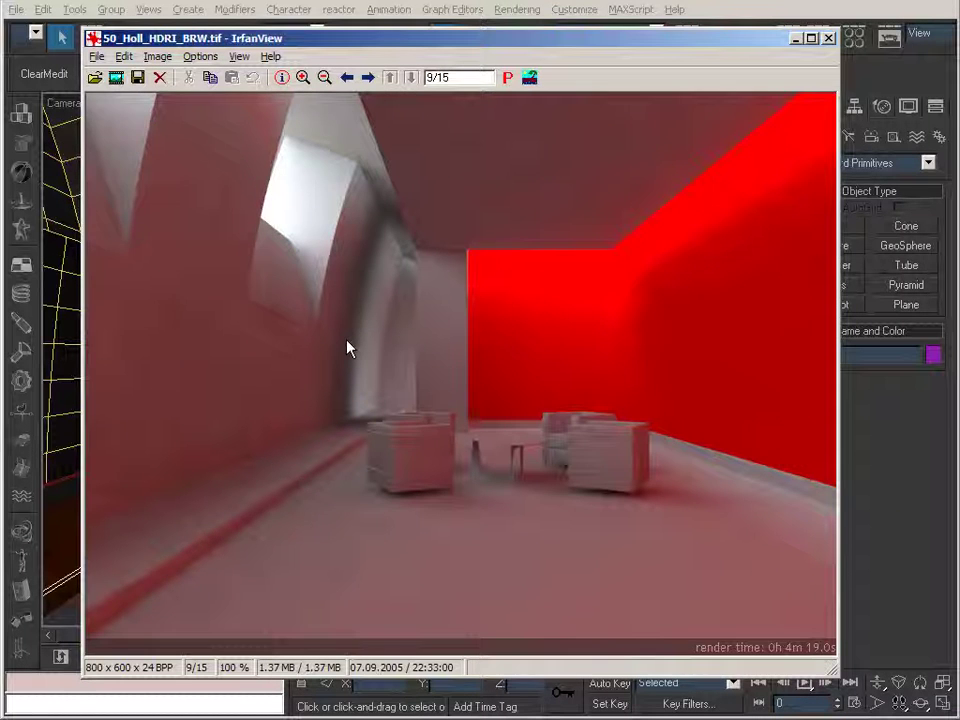
pyautogui.press('space')
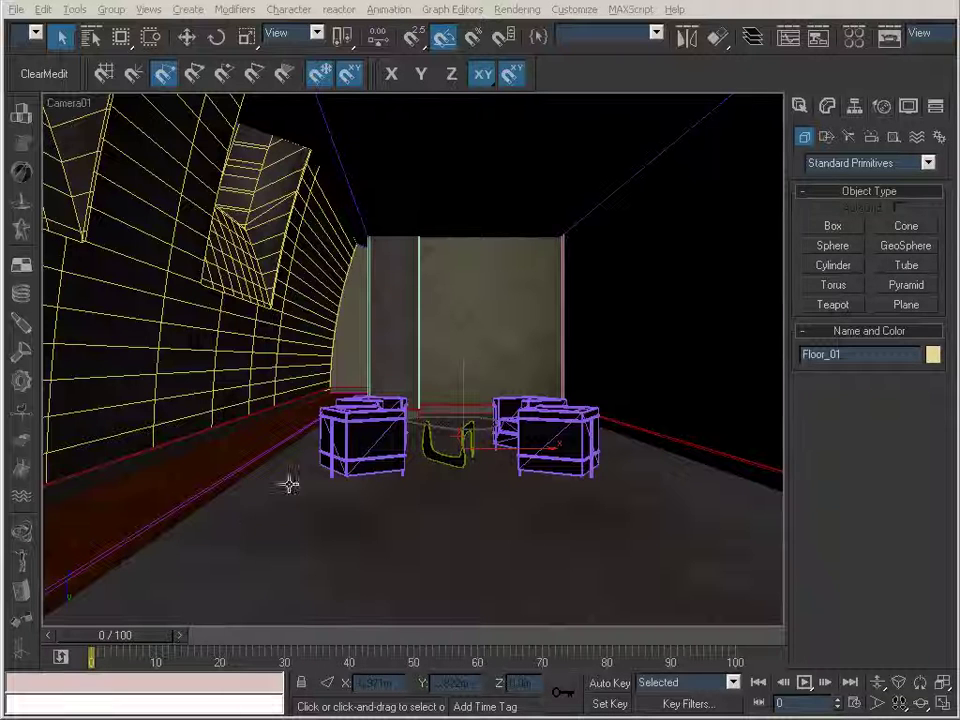
# - Enable the Floor material's reflection map and open its Falloff parameters
pyautogui.click(855, 37)
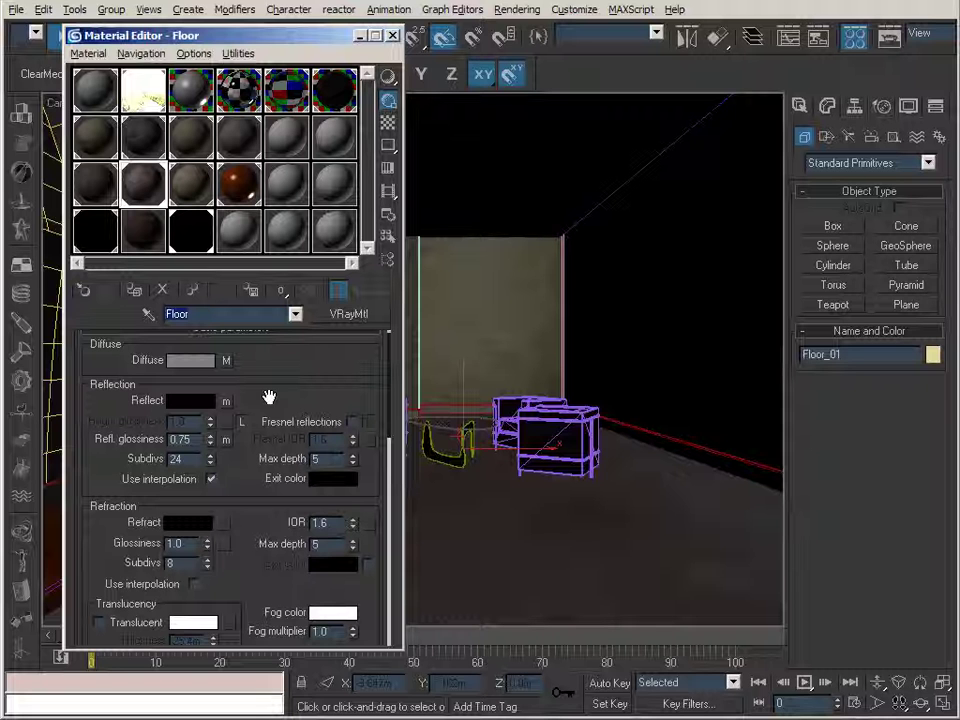
pyautogui.click(226, 400)
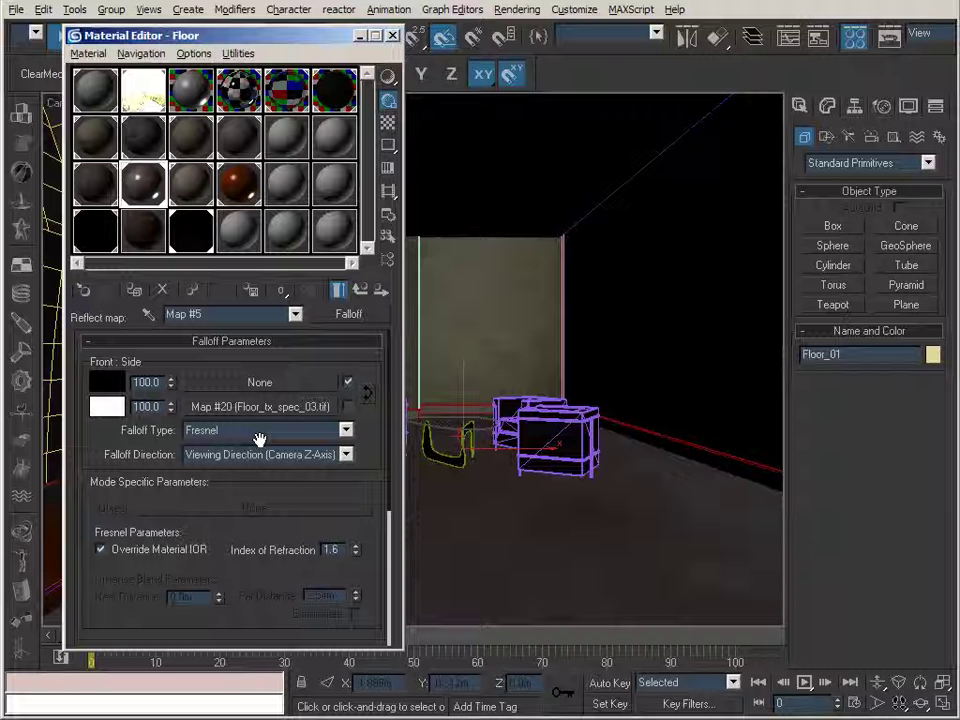
# - Compare the saved render 60_Holl_text_refl.tif with 55_Holl_text.tif in IrfanView and minimize the viewer
pyautogui.hotkey('alt', 'Tab')
pyautogui.scroll(-1, 638, 455)
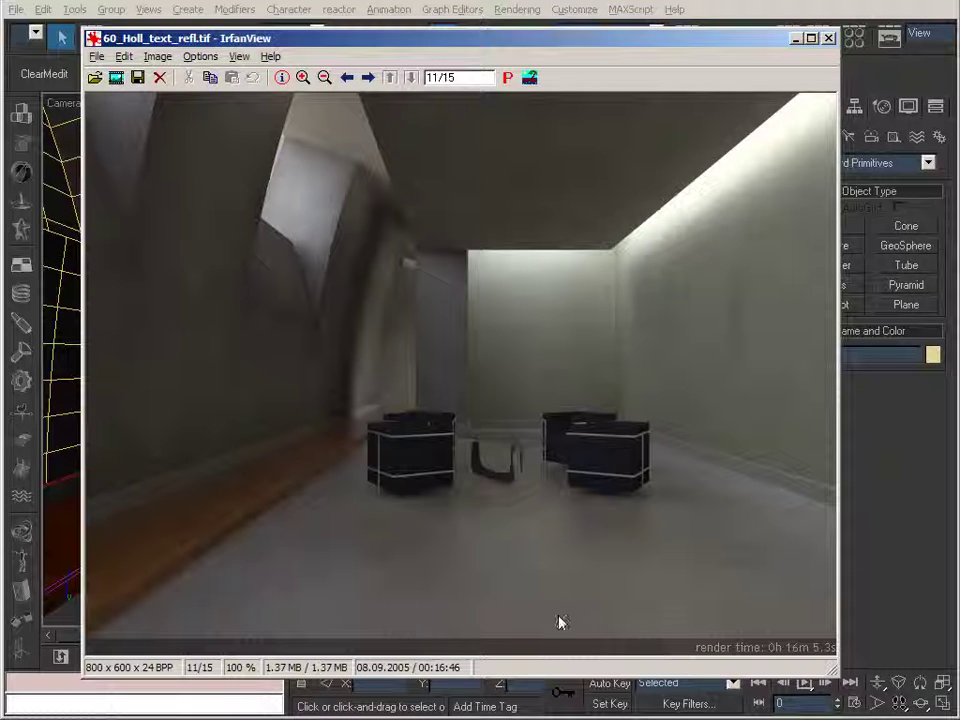
pyautogui.press('Left')
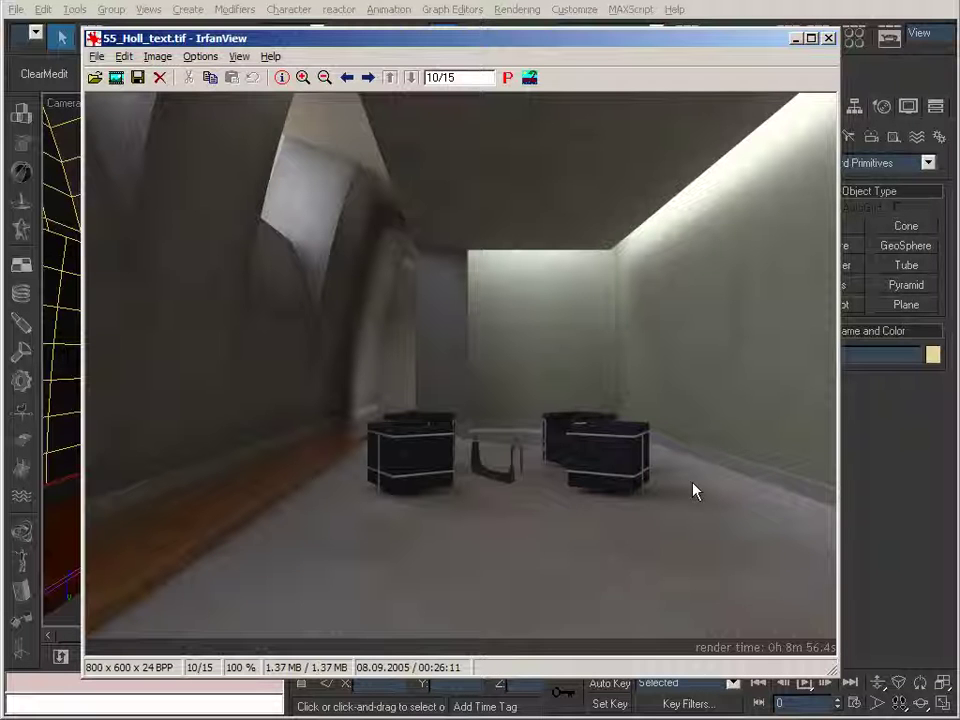
pyautogui.press('Right')
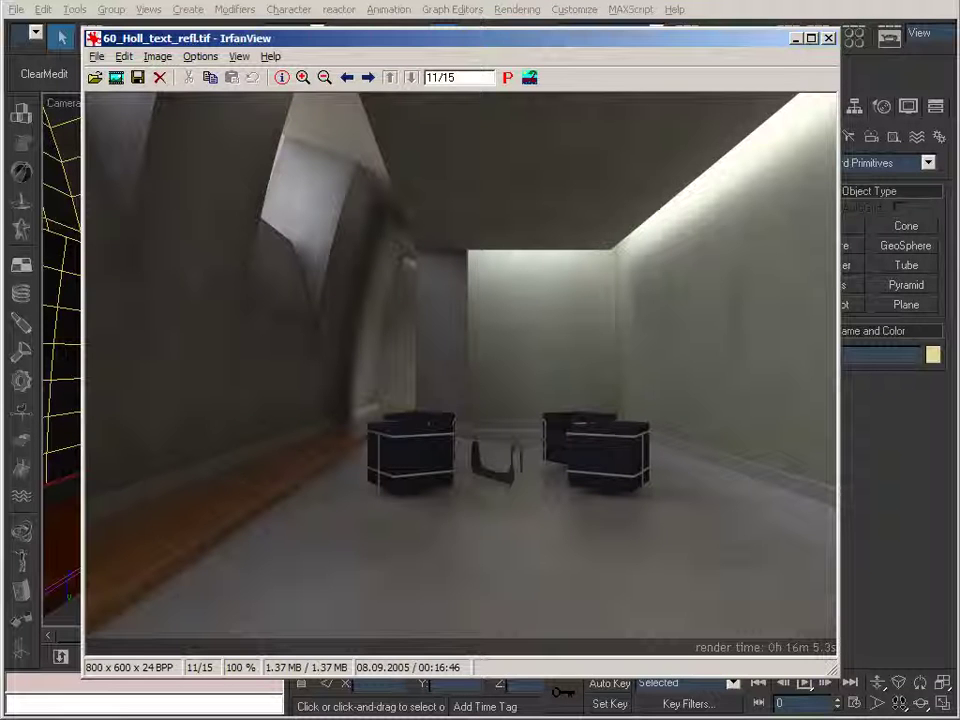
pyautogui.click(797, 39)
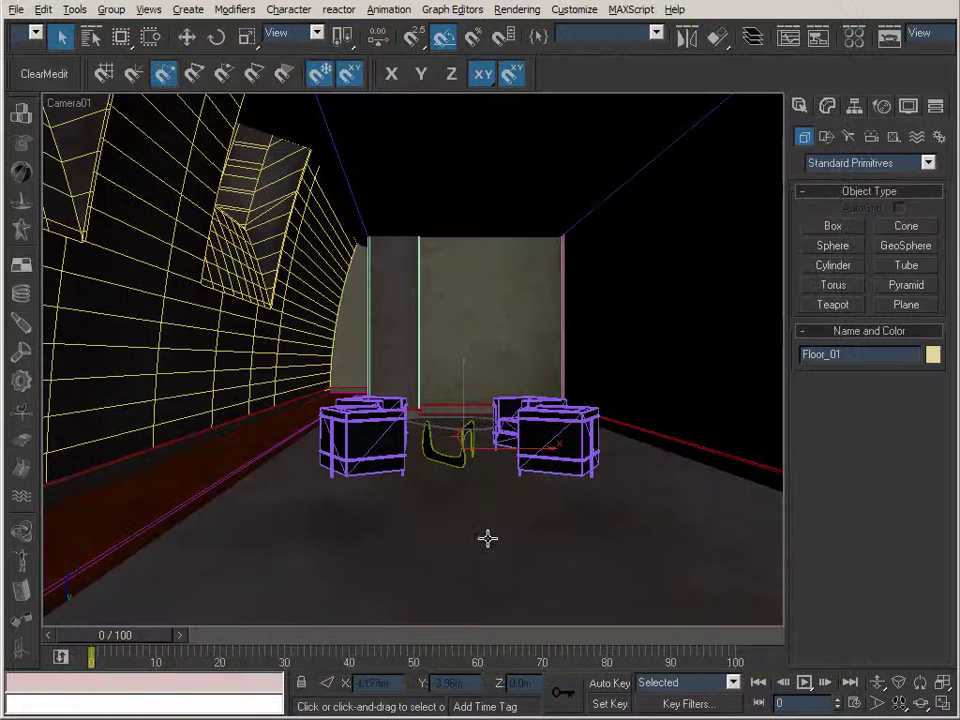
# - Replace the Floor material's diffuse bitmap with Floor_tx_dark_04.tif and close the Material Editor
pyautogui.click(853, 38)
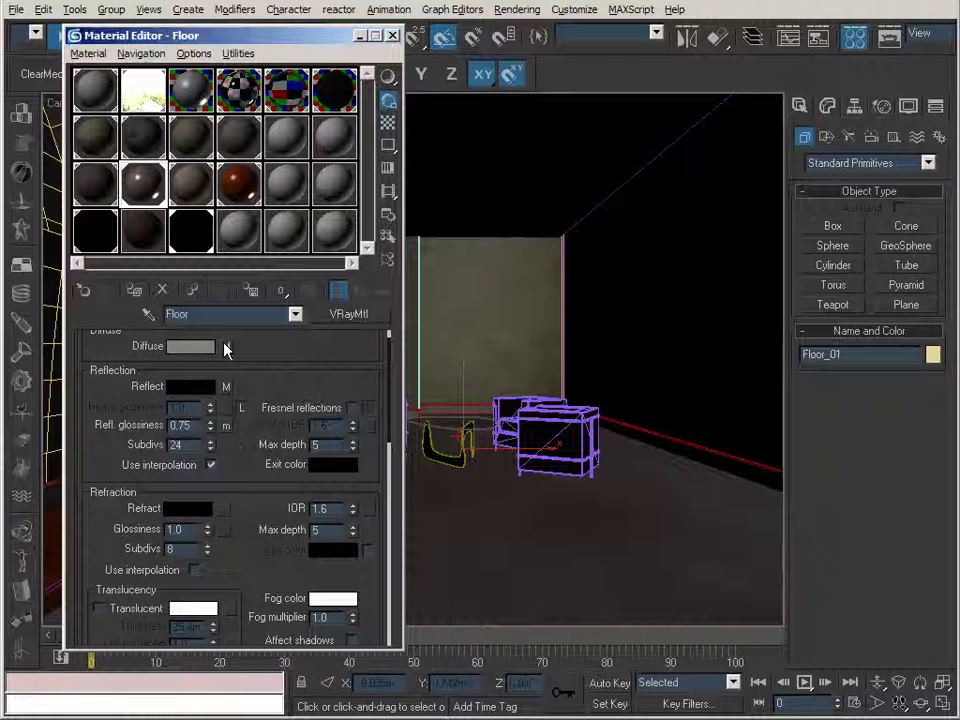
pyautogui.click(226, 347)
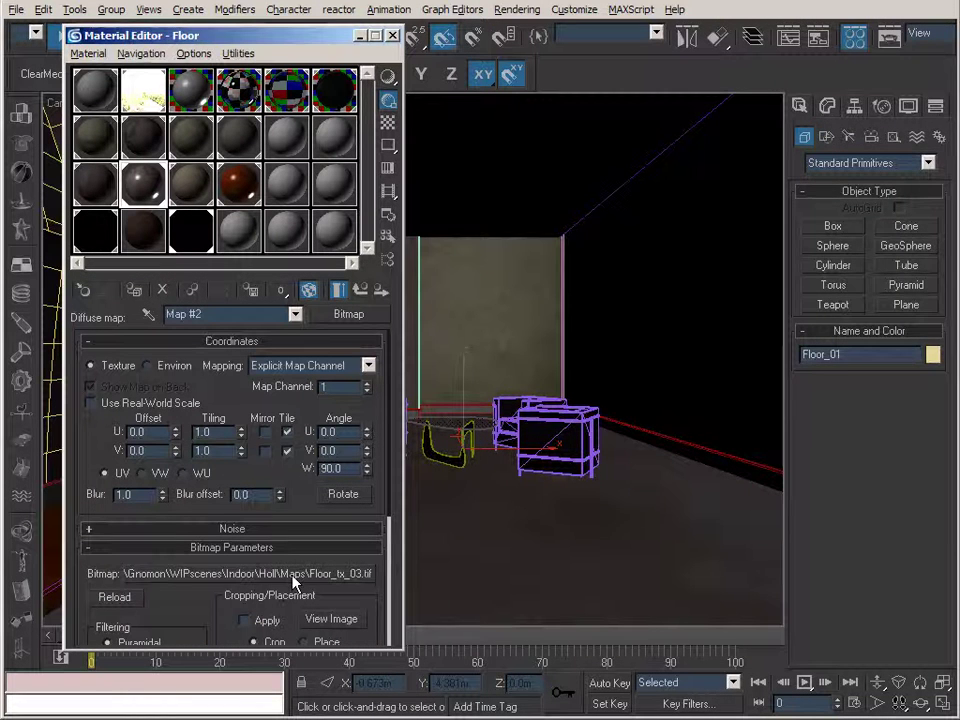
pyautogui.click(350, 574)
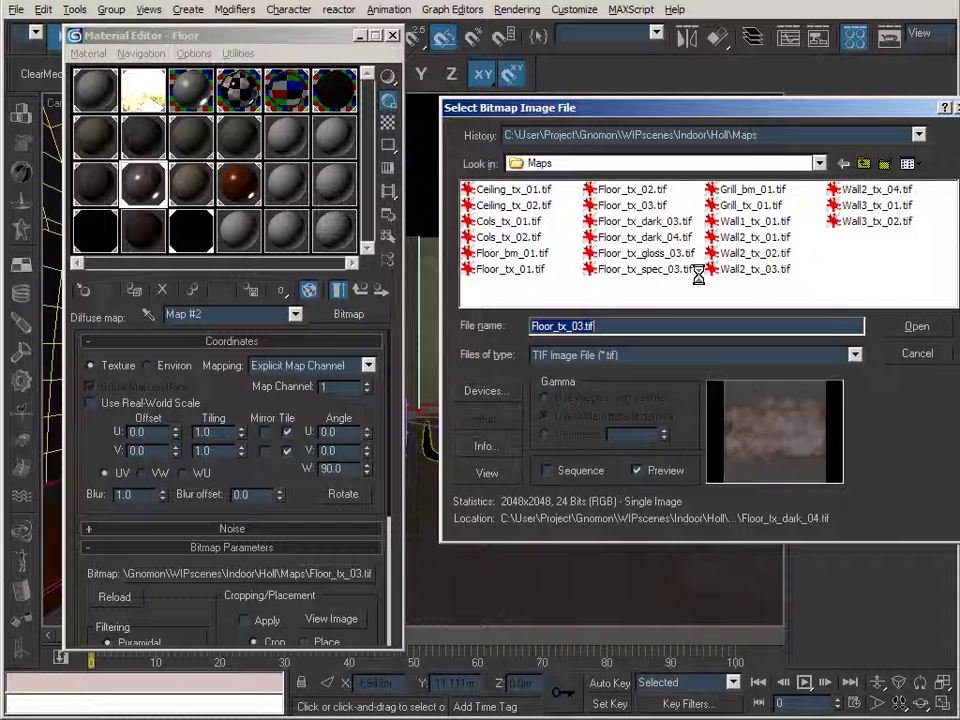
pyautogui.click(645, 237)
pyautogui.click(793, 330)
pyautogui.press('Return')
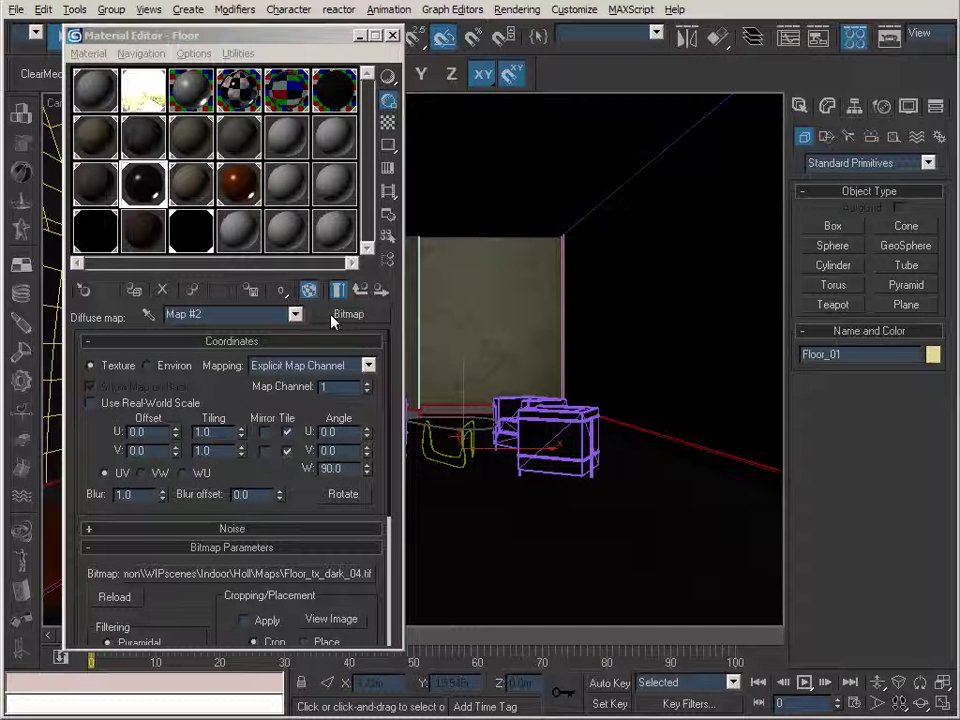
pyautogui.click(360, 290)
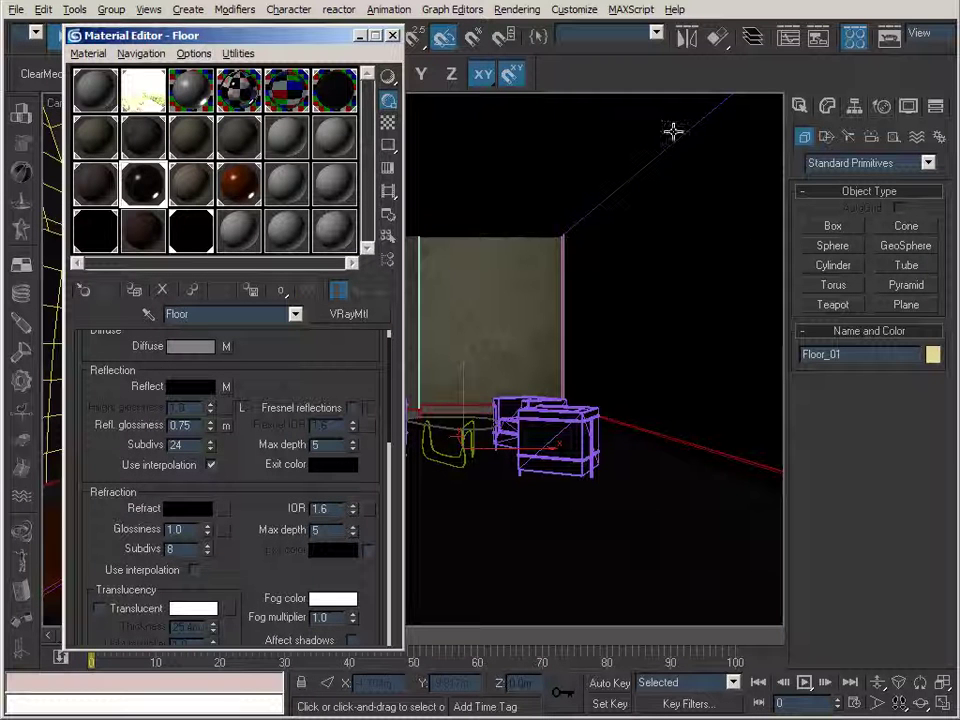
pyautogui.press('m')
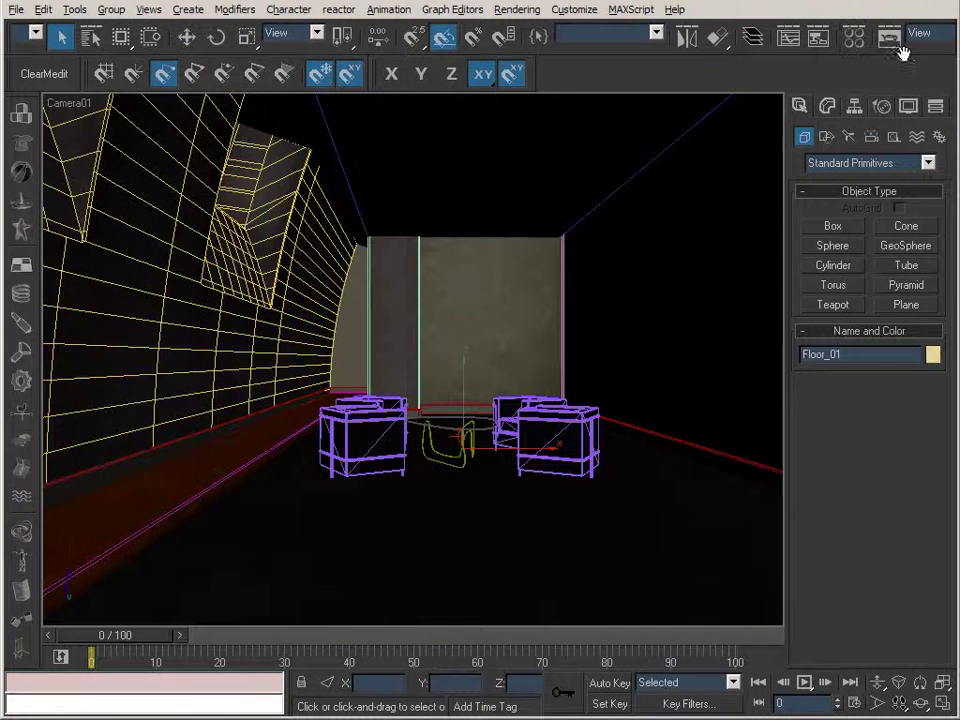
# - Open the render settings and compare the saved render 60_Holl_text_refl.tif with the dark-floor render 65_Holl_text_rfl_DF.tif in IrfanView
pyautogui.click(888, 38)
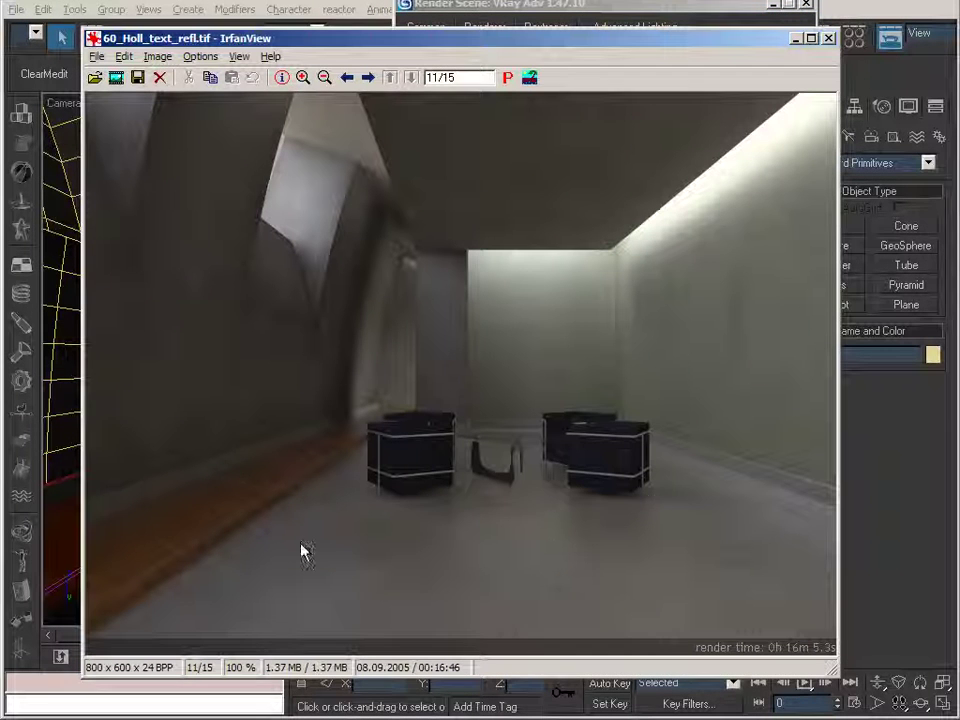
pyautogui.press('space')
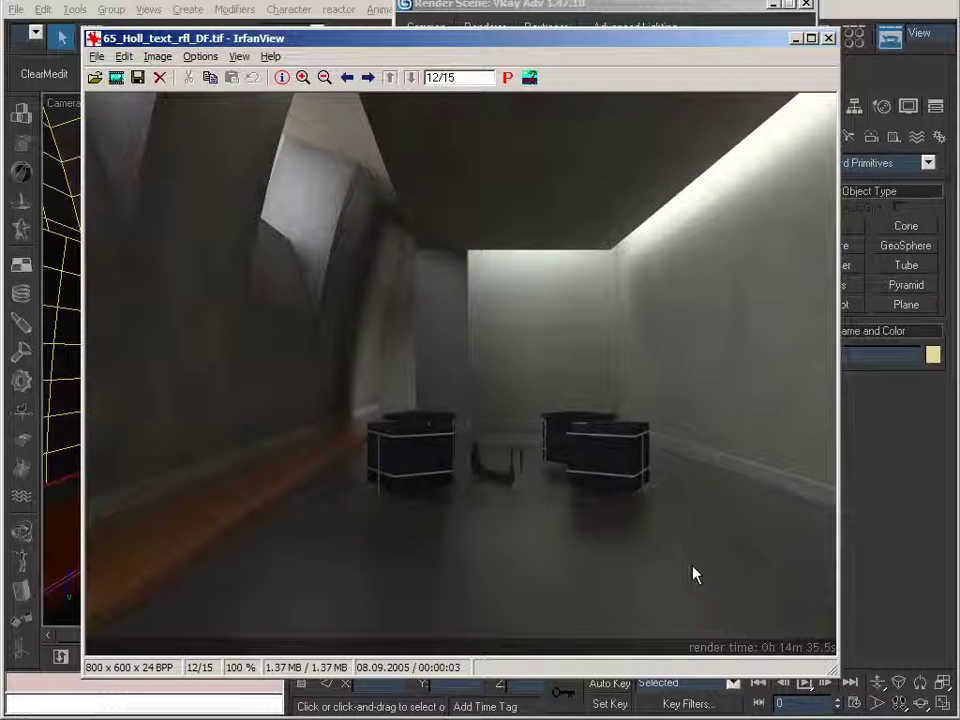
pyautogui.scroll(1, 584, 572)
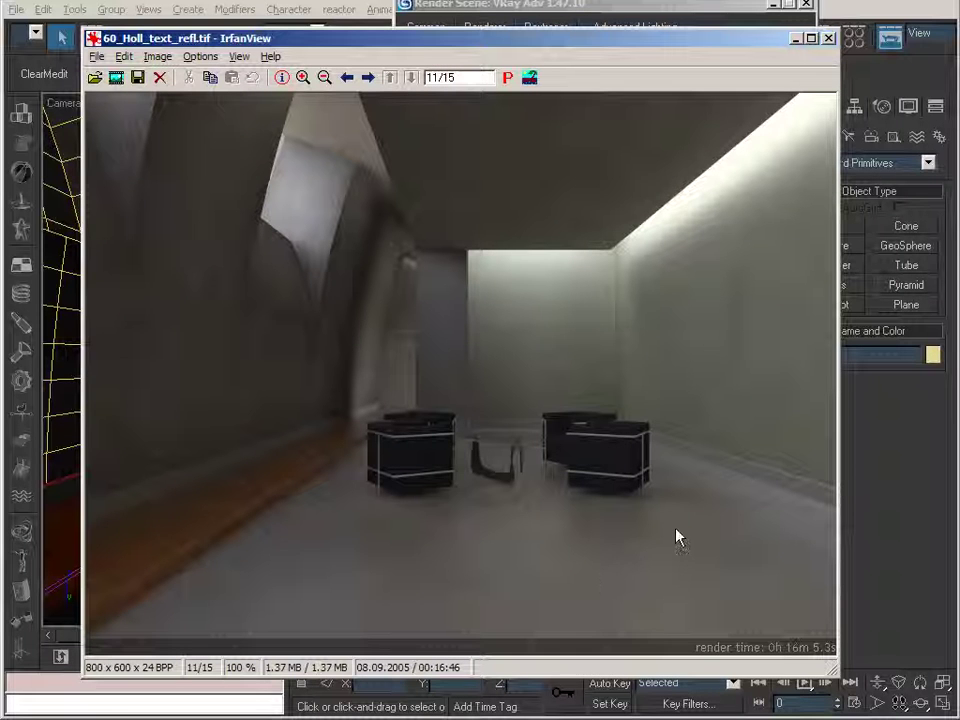
pyautogui.scroll(-1, 673, 537)
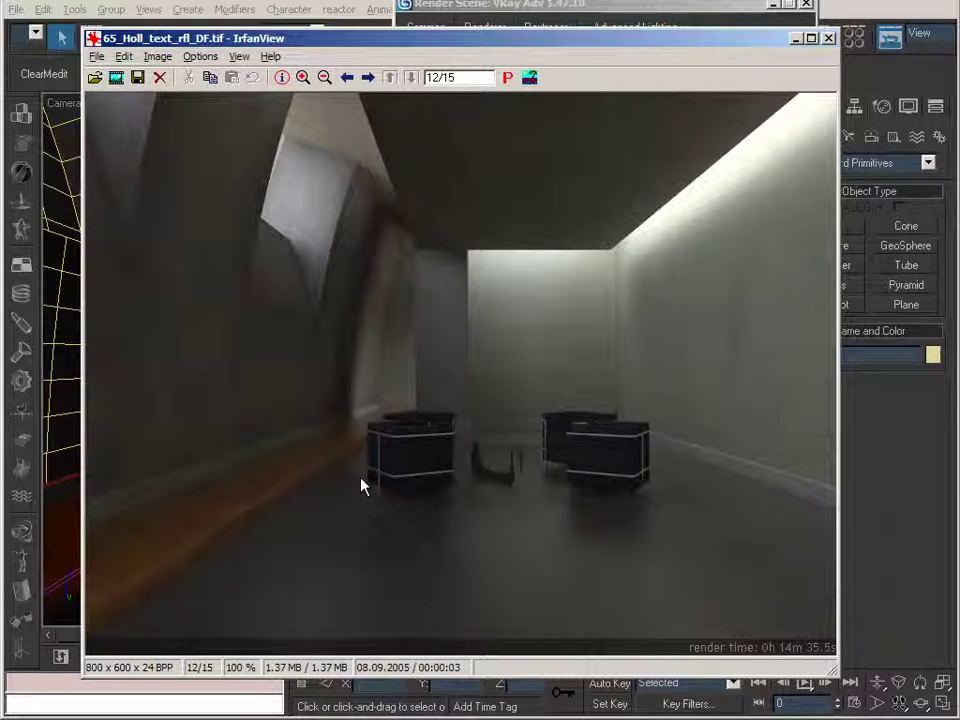
# - Open the Material Editor on the Floor material and recheck the floor reflections in 65_Holl_text_rfl_DF.tif in IrfanView
pyautogui.click(796, 39)
pyautogui.moveTo(697, 5); pyautogui.dragTo(672, 38)
pyautogui.press('m')
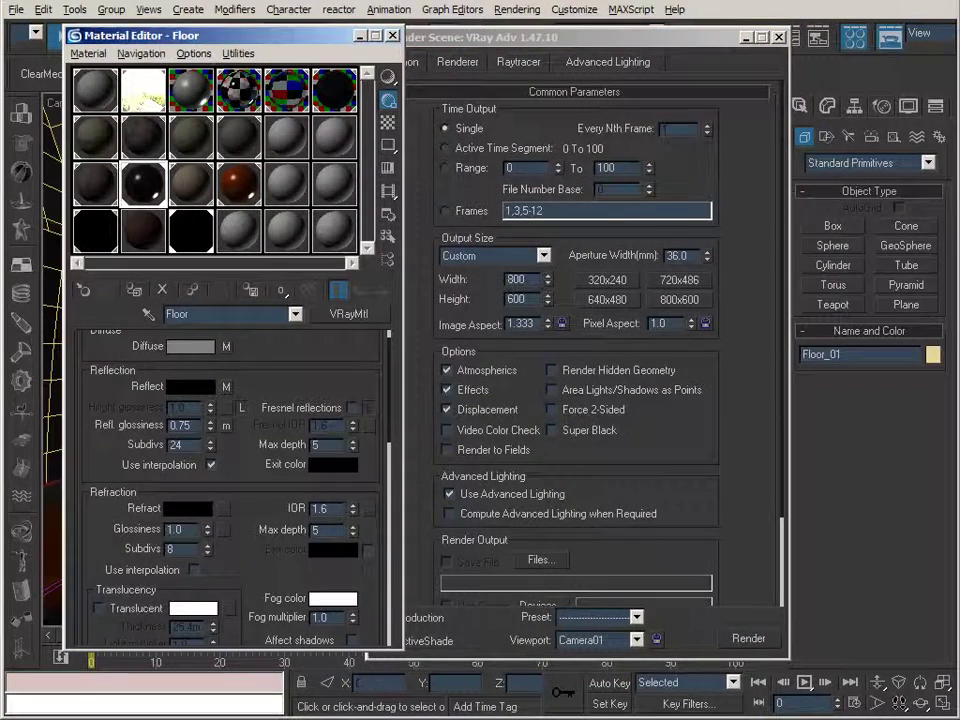
pyautogui.hotkey('alt', 'Tab')
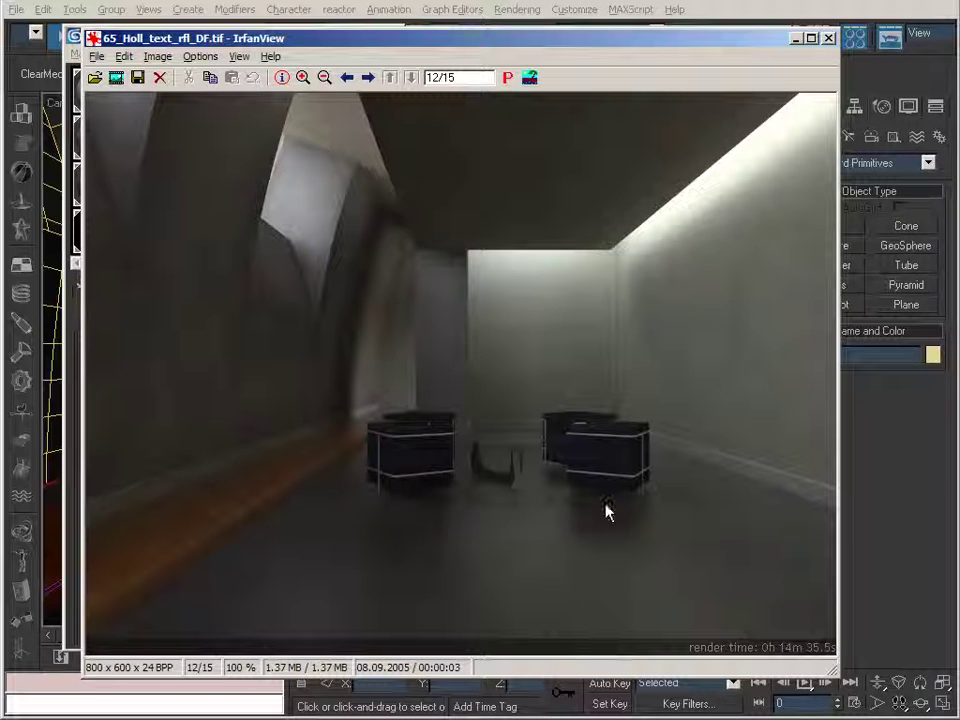
pyautogui.click(795, 44)
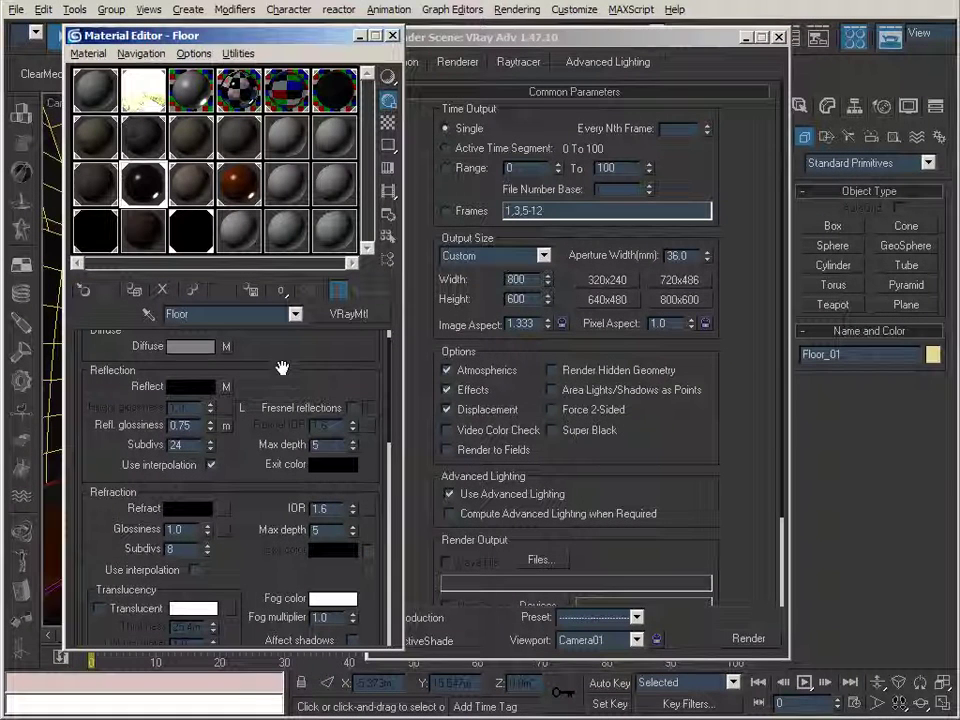
# - Enable the Floor_tx_spec_03.tif side map in the Falloff of the Floor material's reflection
pyautogui.scroll(-5, 124, 400)
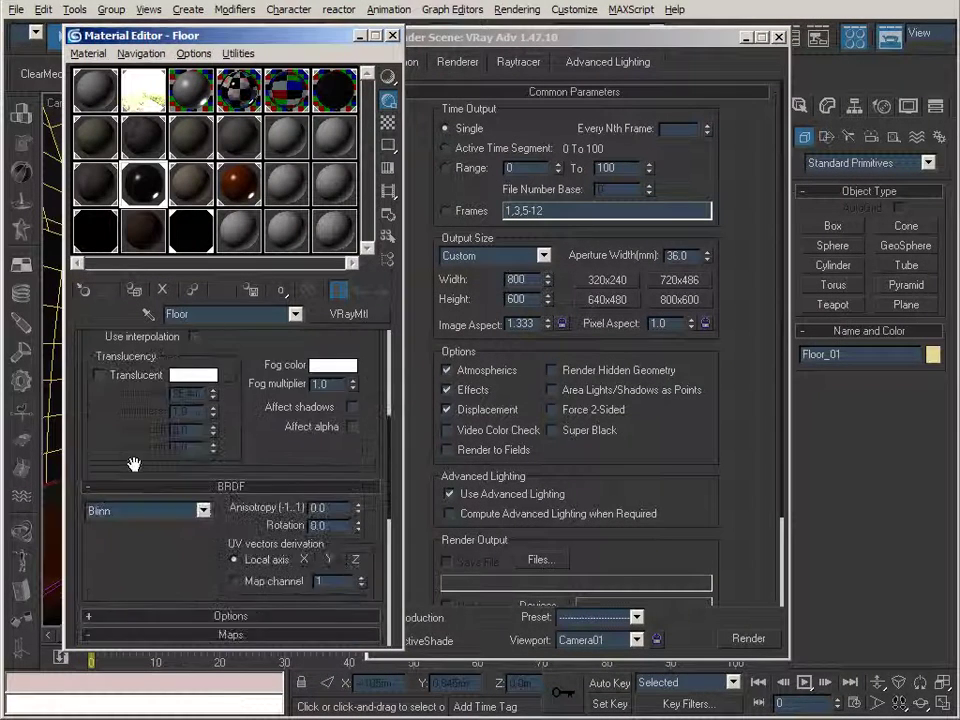
pyautogui.scroll(-5, 133, 567)
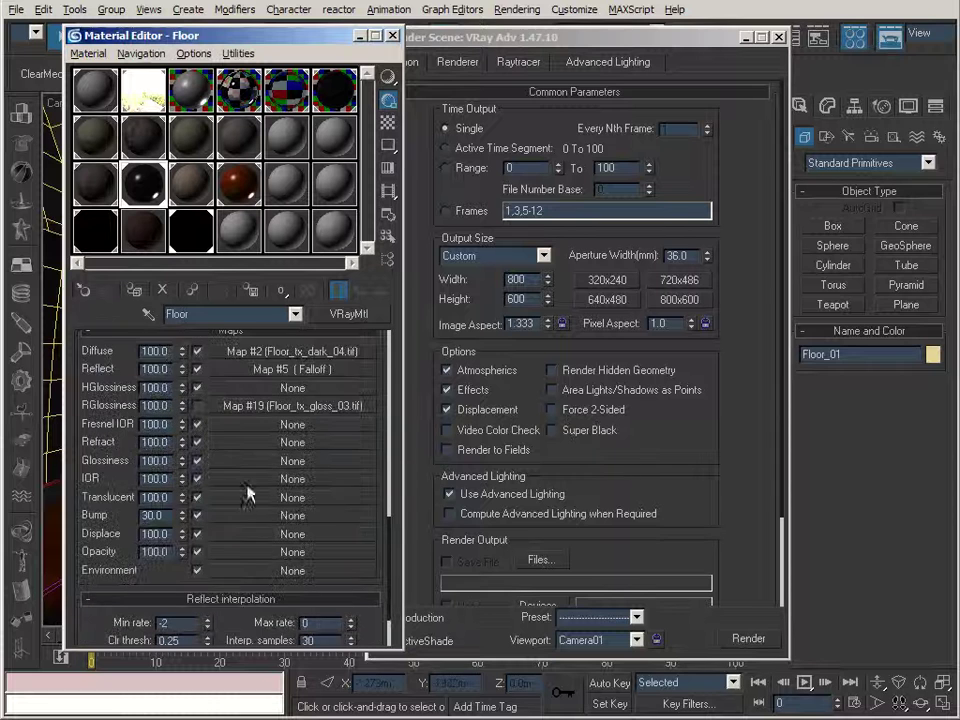
pyautogui.click(242, 370)
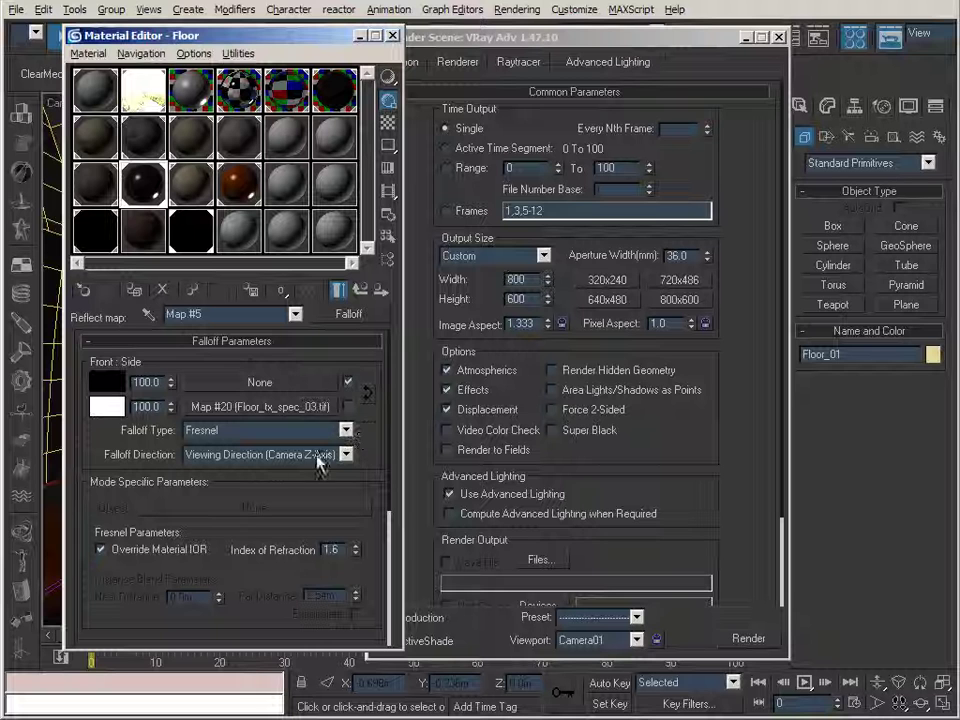
pyautogui.click(347, 407)
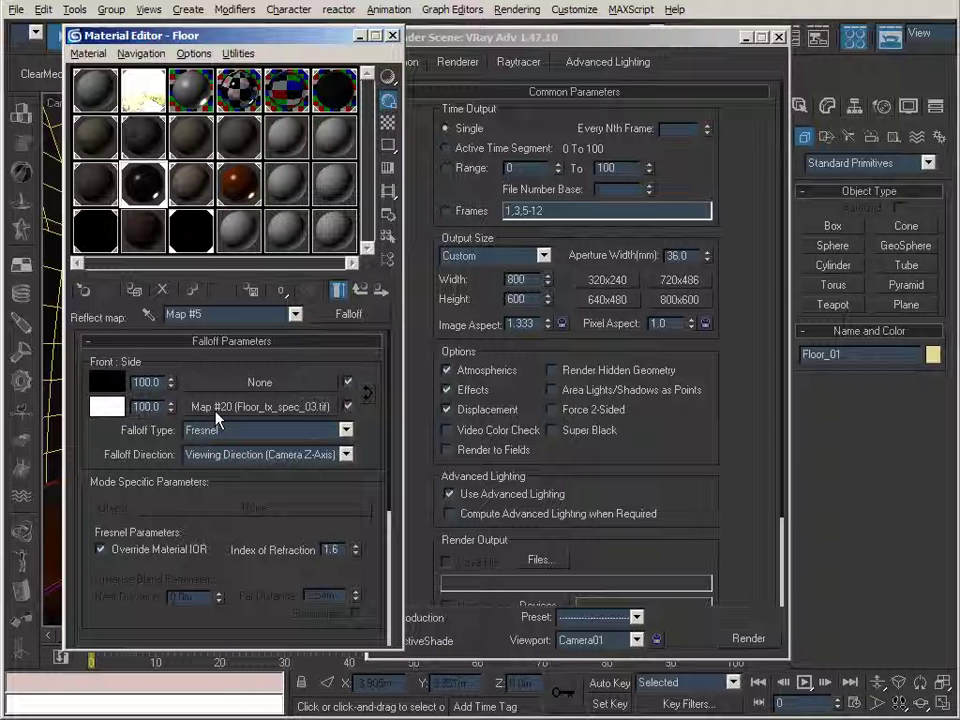
# - Preview the Floor_tx_spec_03.tif bitmap without replacing it and review its slot in the reflection Falloff
pyautogui.click(262, 407)
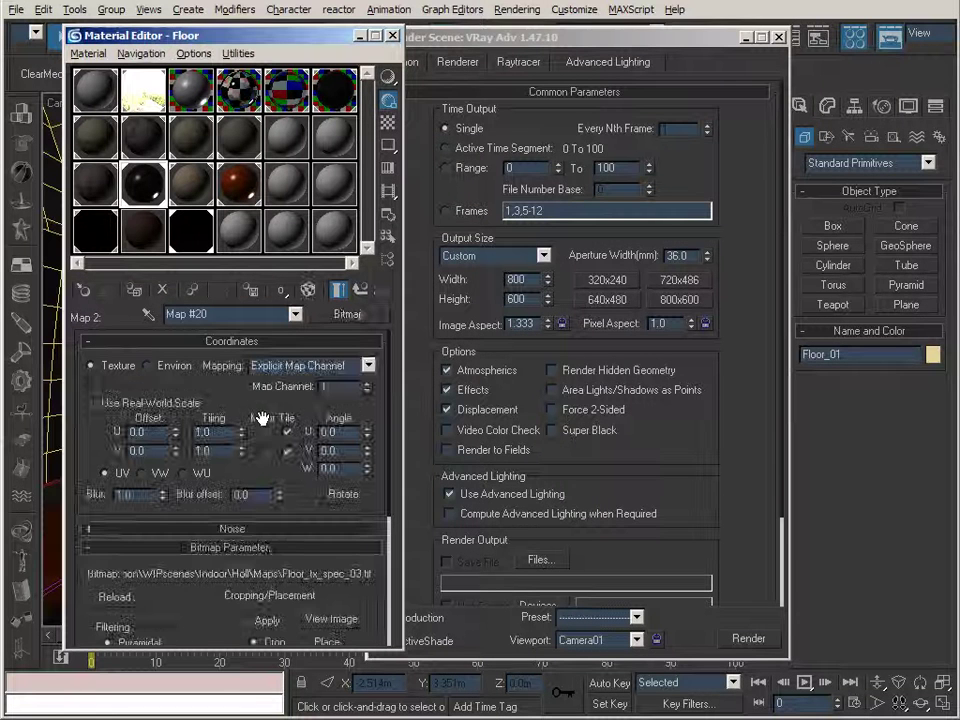
pyautogui.click(272, 577)
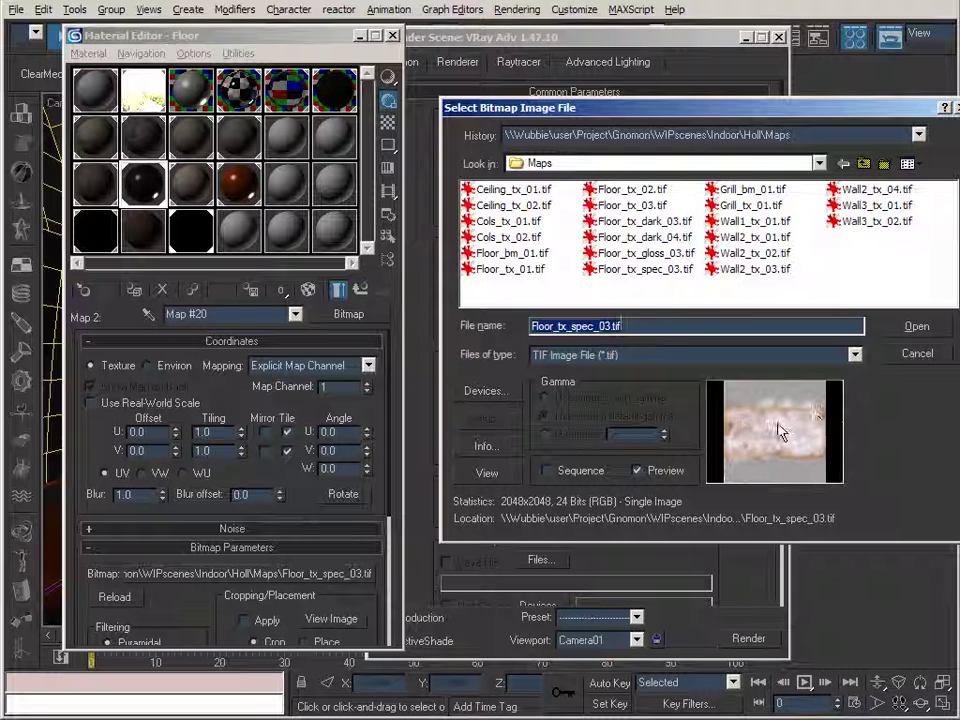
pyautogui.click(917, 353)
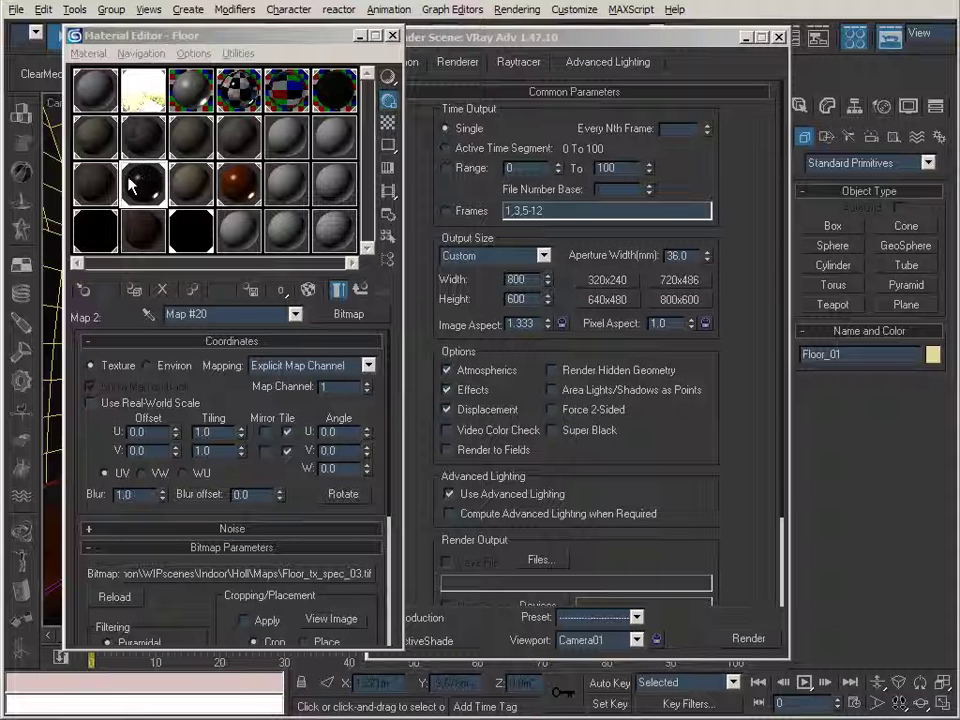
pyautogui.click(360, 291)
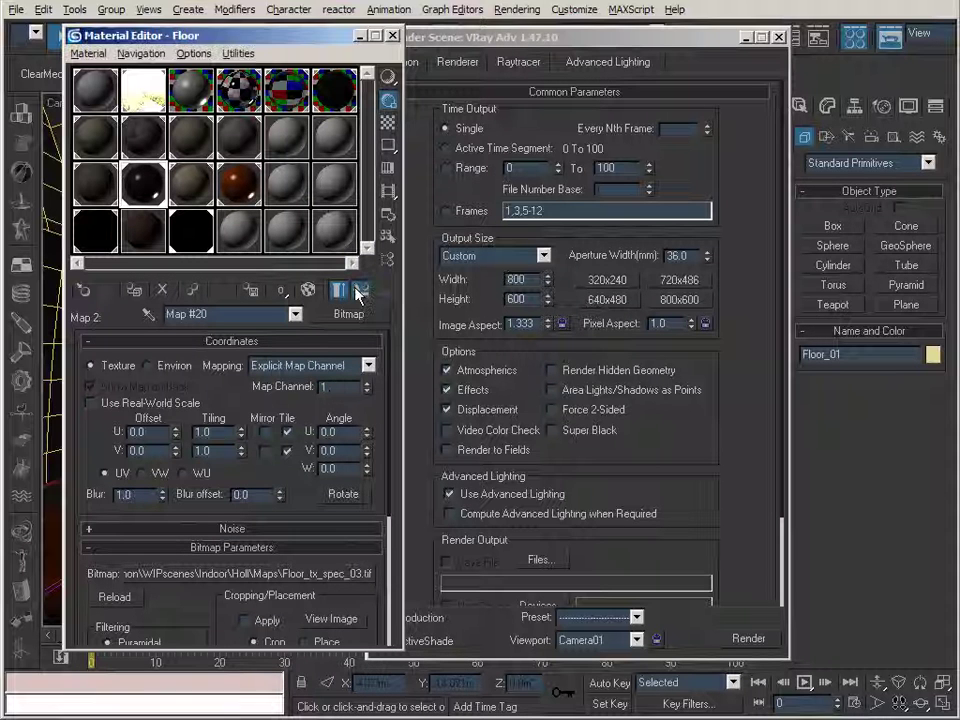
pyautogui.click(360, 291)
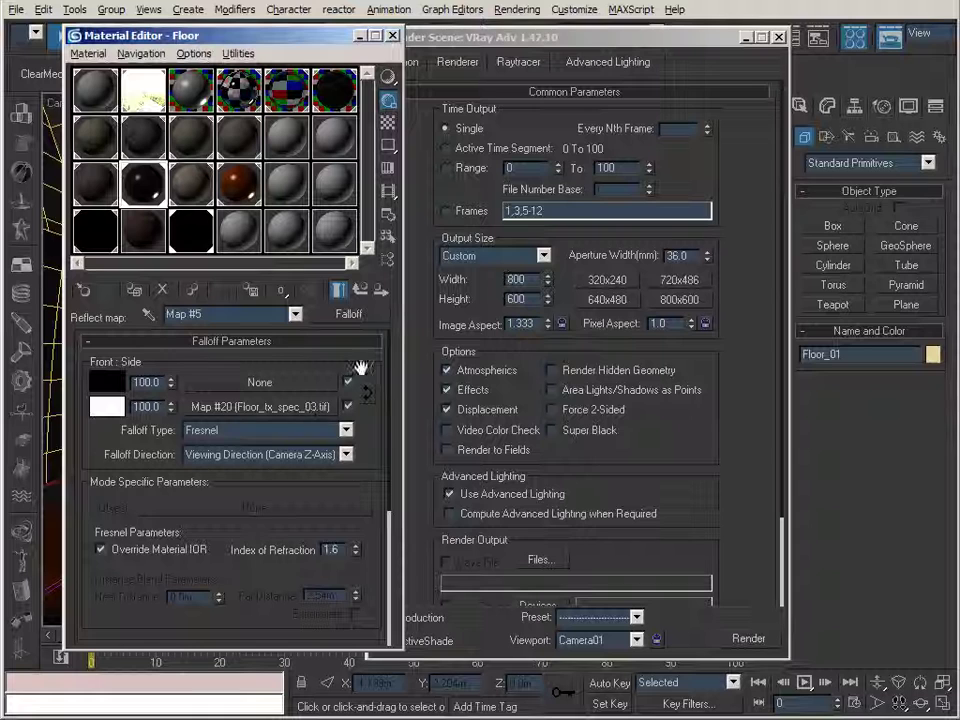
pyautogui.click(360, 291)
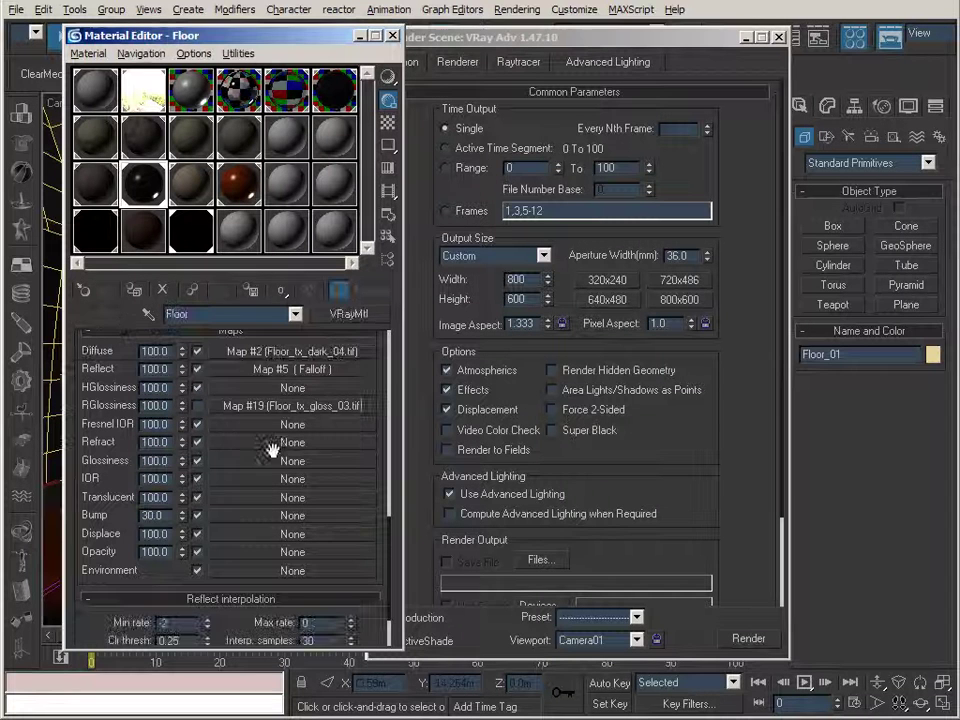
pyautogui.click(280, 370)
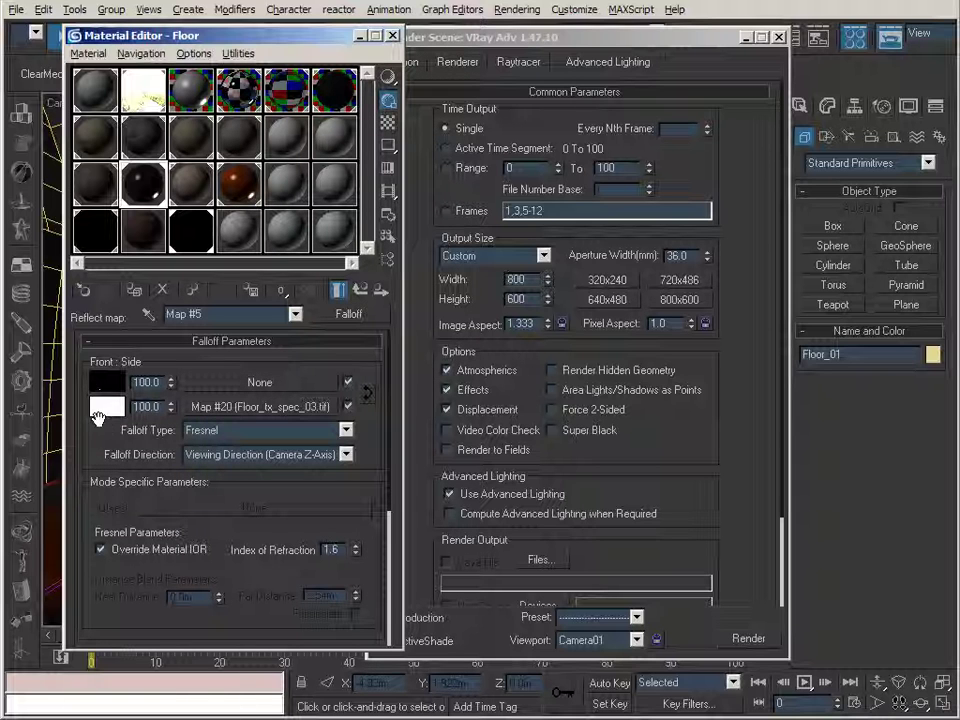
pyautogui.moveTo(107, 410); pyautogui.dragTo(267, 413)
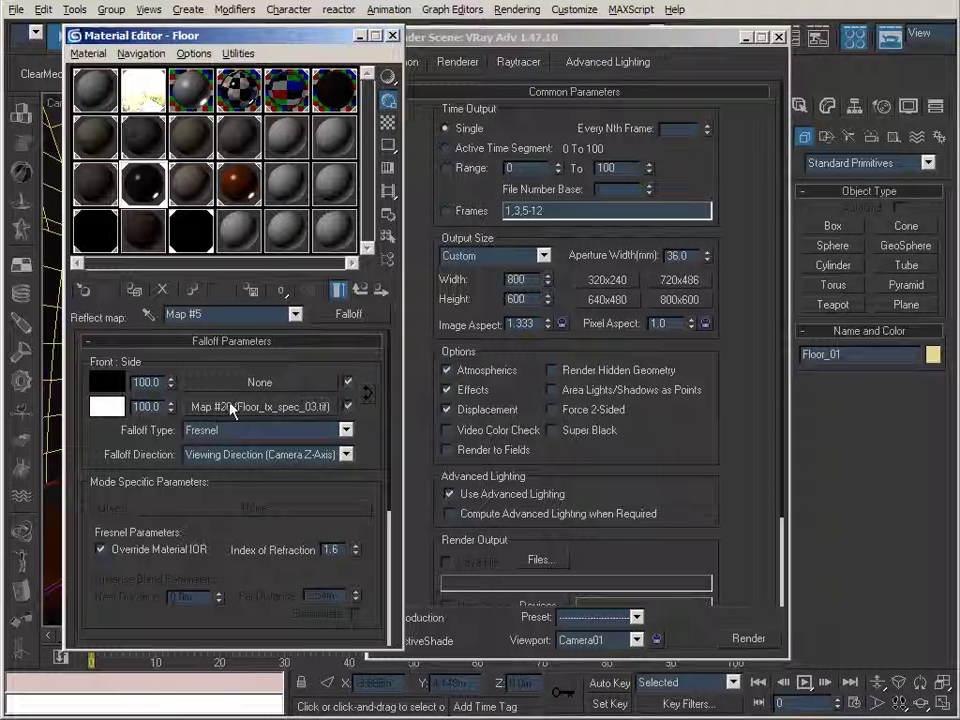
# - Enable the Floor material's reflection glossiness map and preview its Floor_tx_gloss_03.tif bitmap without replacing it
pyautogui.click(360, 290)
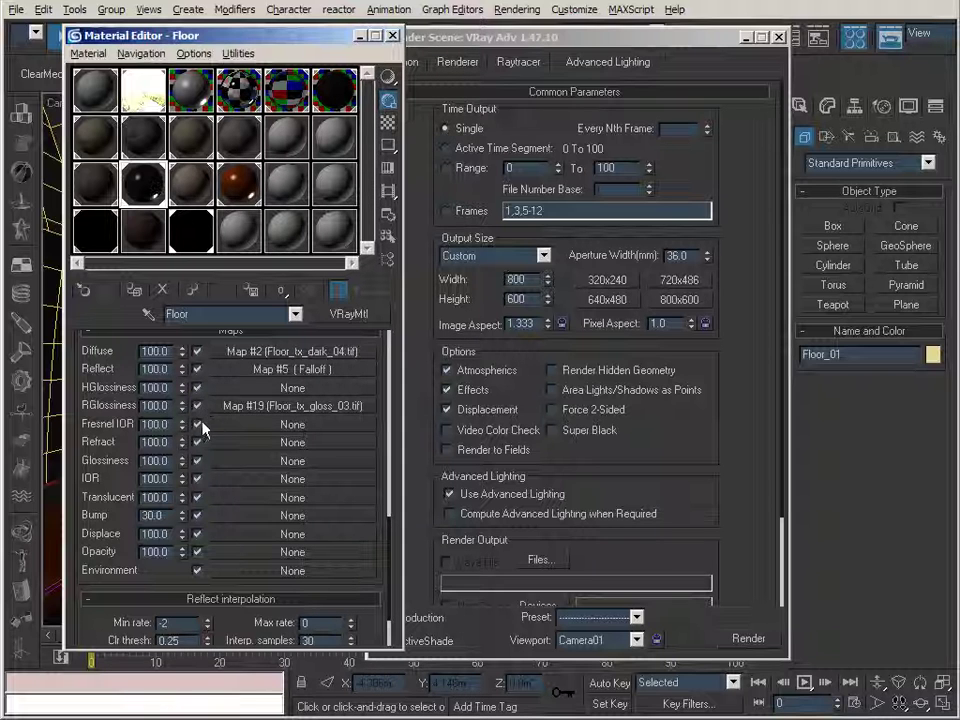
pyautogui.click(252, 406)
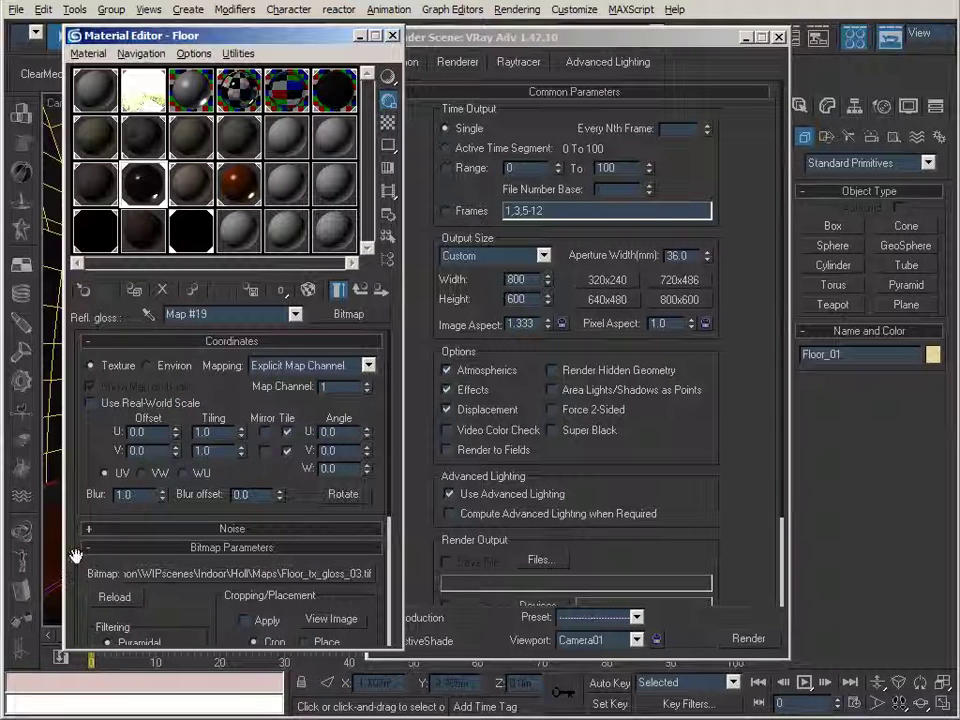
pyautogui.scroll(-1, 73, 449)
pyautogui.scroll(-4, 73, 449)
pyautogui.click(252, 505)
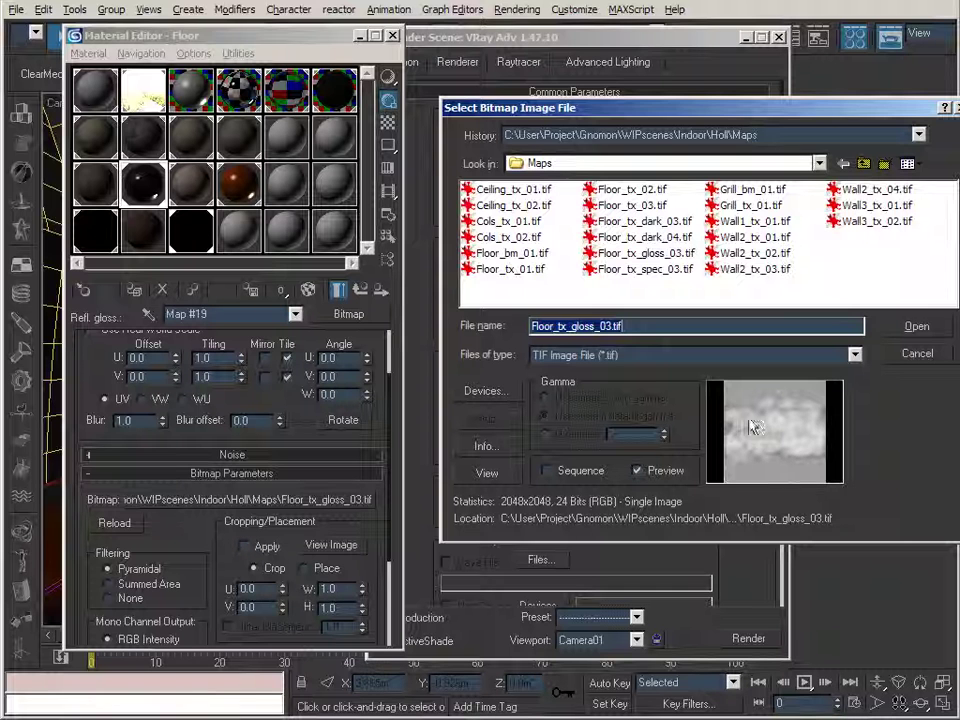
pyautogui.click(917, 353)
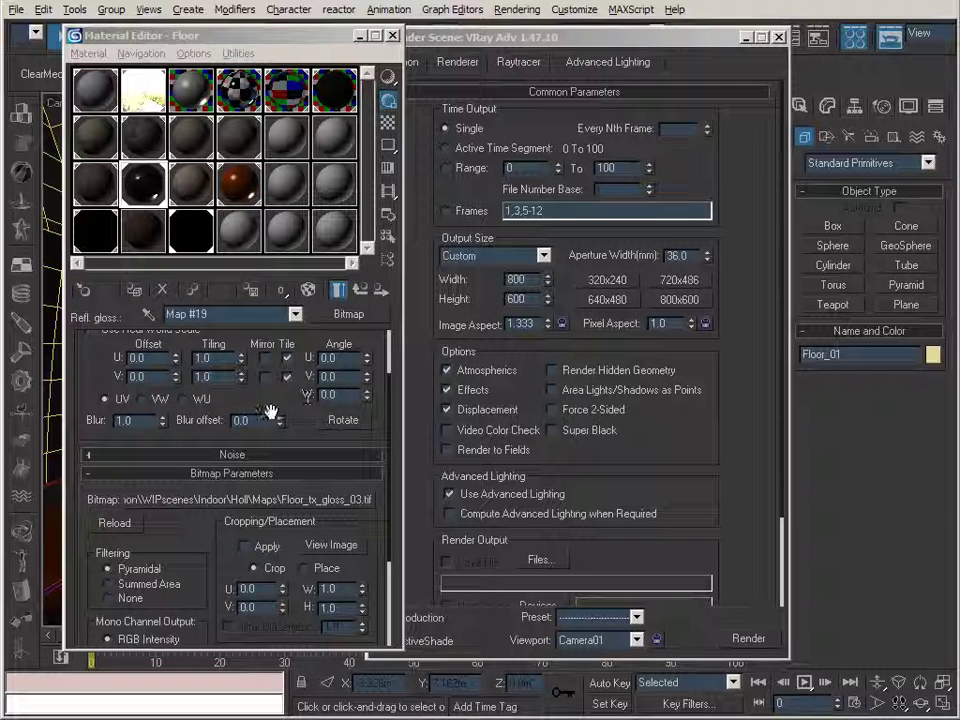
pyautogui.moveTo(299, 436); pyautogui.dragTo(252, 220)
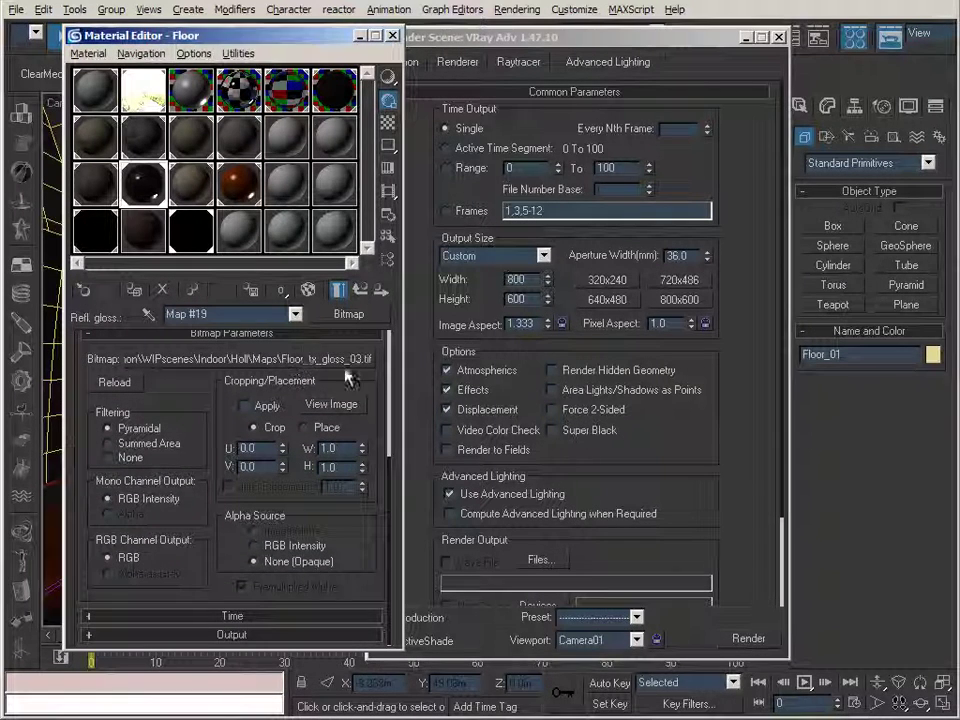
pyautogui.click(361, 290)
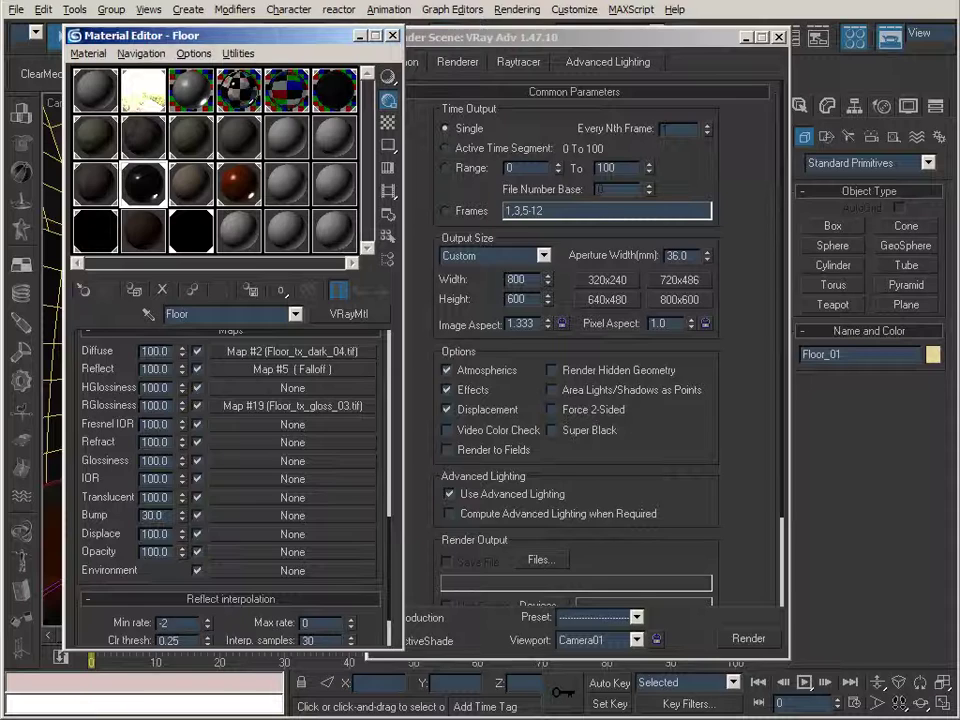
# - Compare the saved render 65_Holl_text_rfl_DF.tif with 70_Holl_text_rfl_DF_Spec.tif in IrfanView and leave the viewer
pyautogui.hotkey('alt', 'Tab')
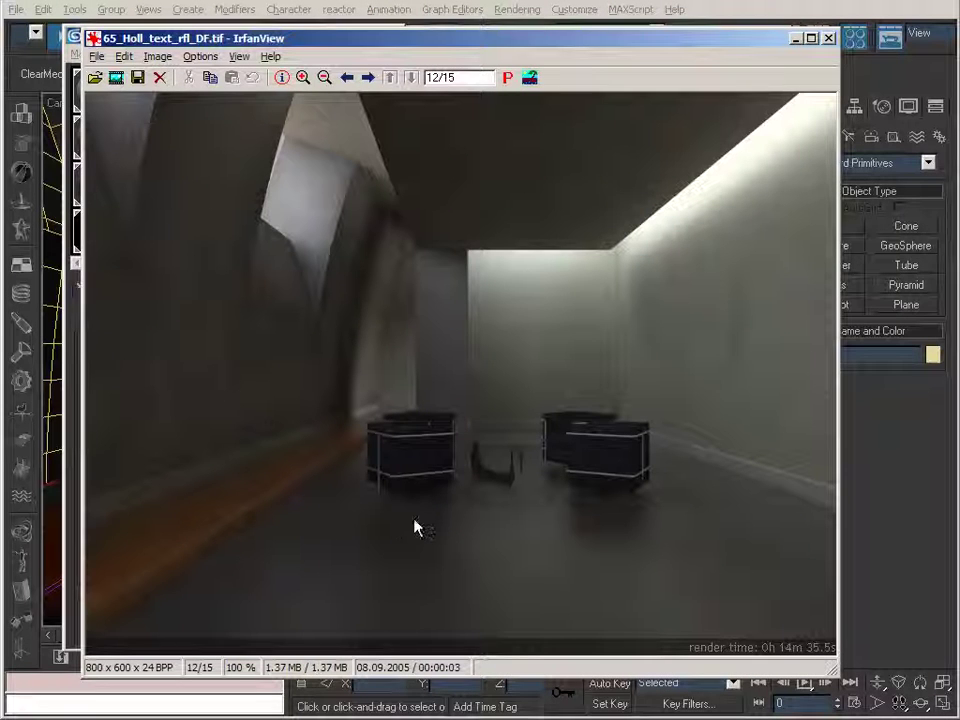
pyautogui.scroll(-1, 415, 505)
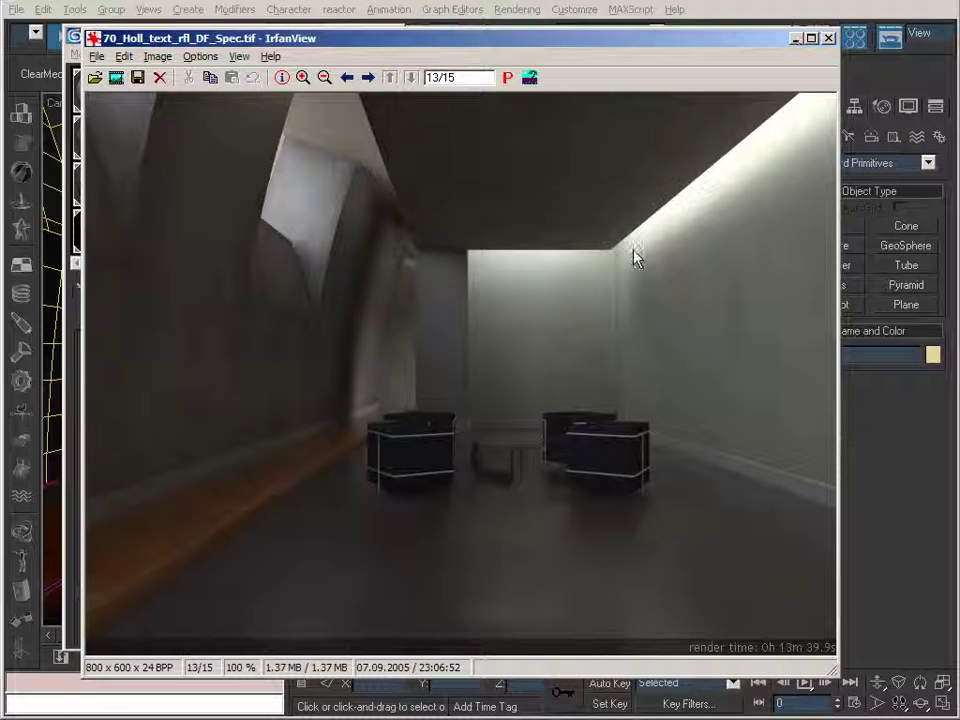
pyautogui.click(796, 42)
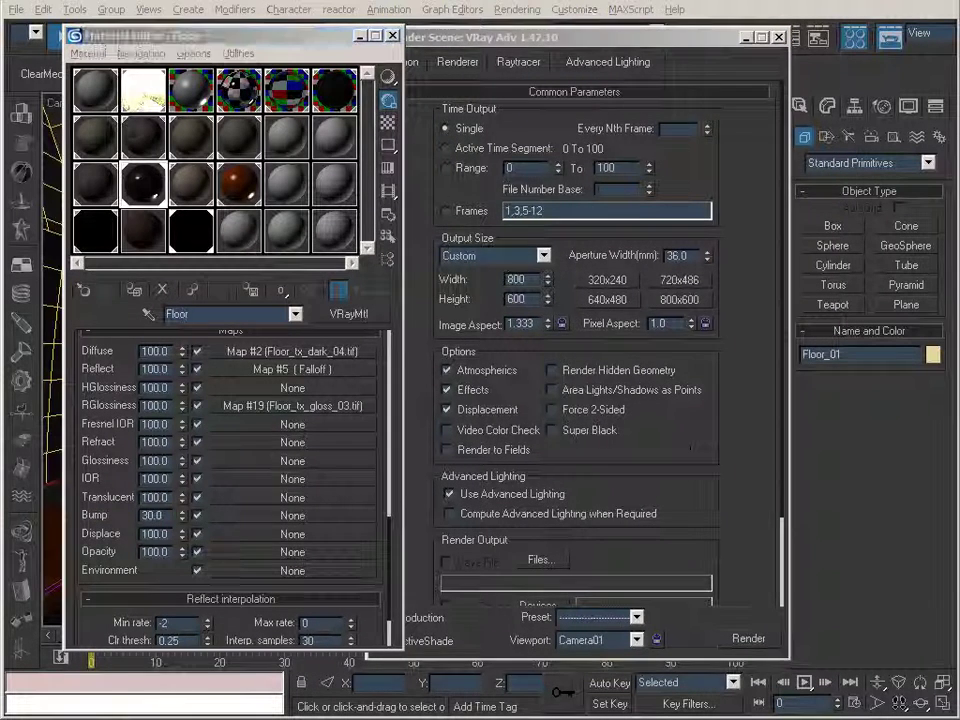
pyautogui.hotkey('alt', 'Tab')
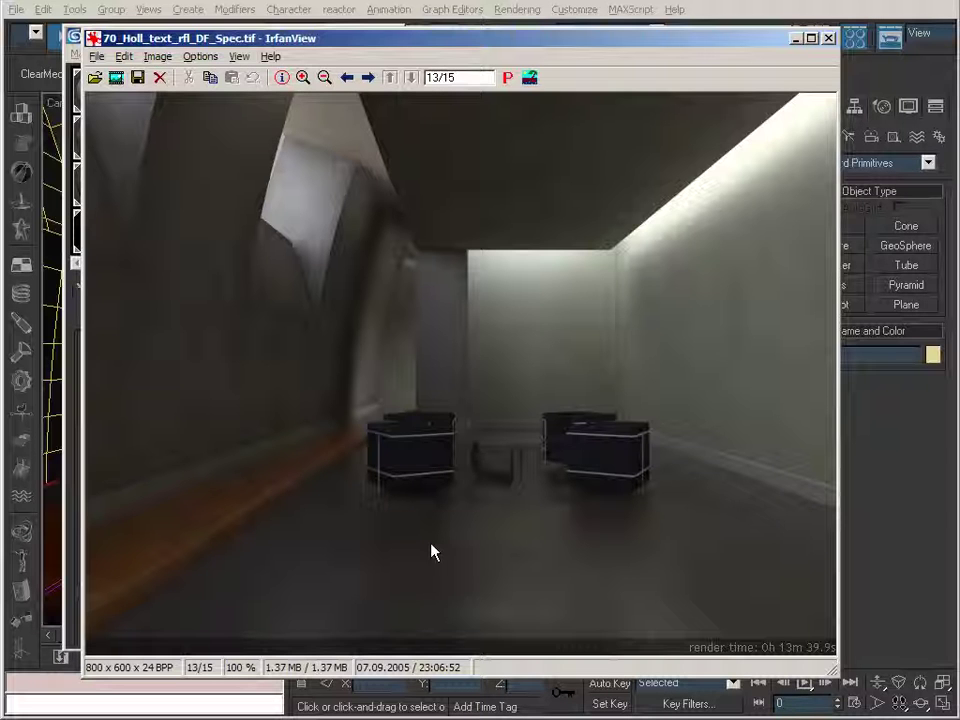
pyautogui.press('Escape')
# - Set the VRay irradiance map preset to High and its HSph. subdivs to 50
pyautogui.click(640, 150)
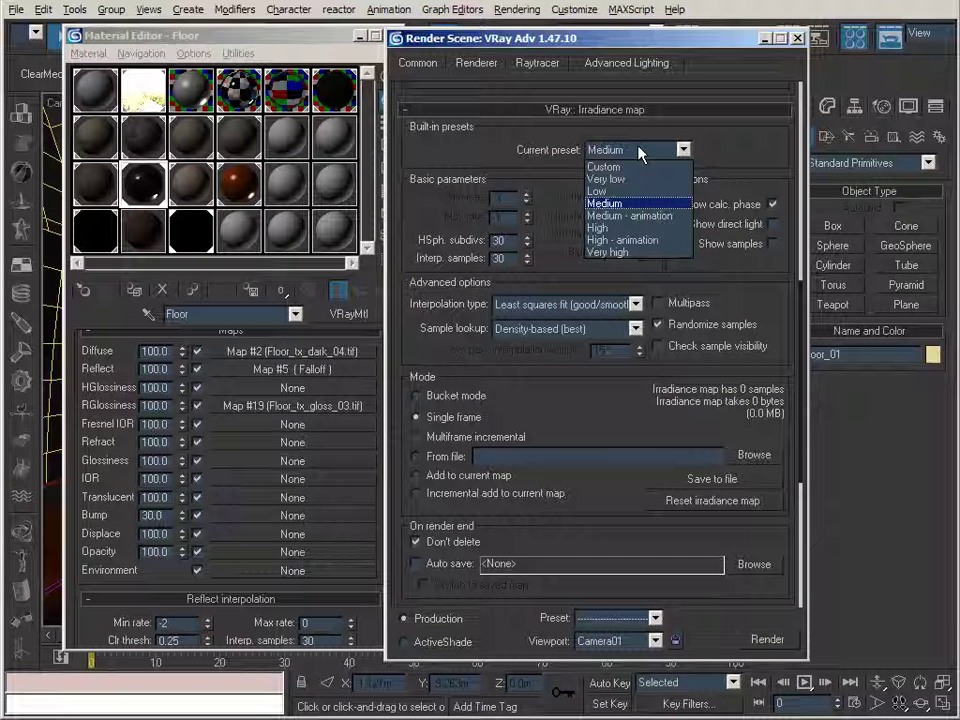
pyautogui.click(610, 203)
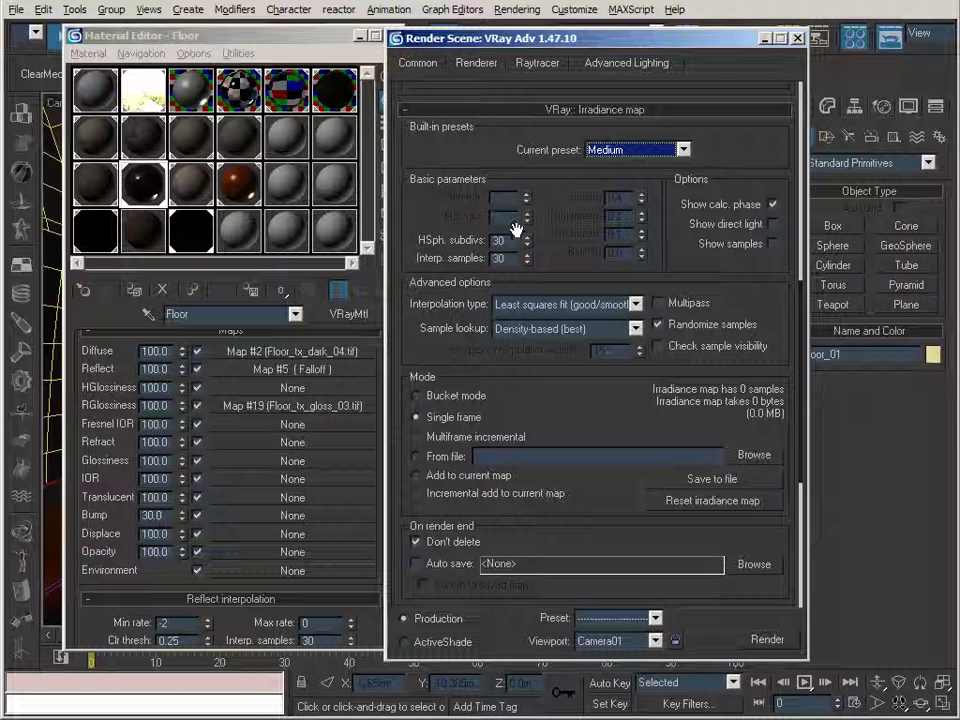
pyautogui.click(625, 150)
pyautogui.click(625, 230)
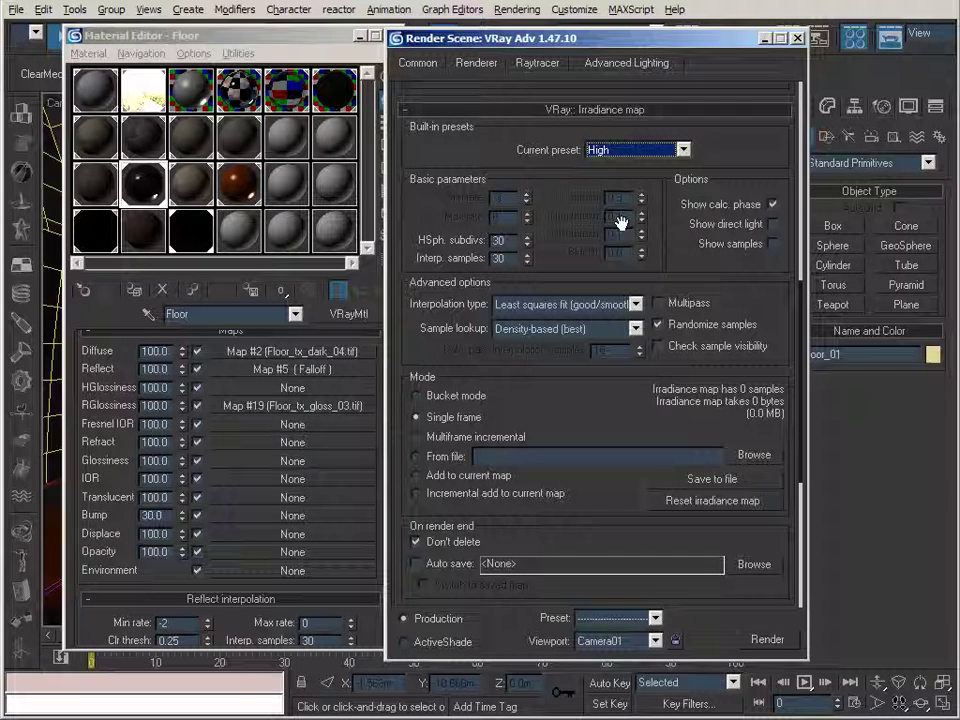
pyautogui.click(500, 240)
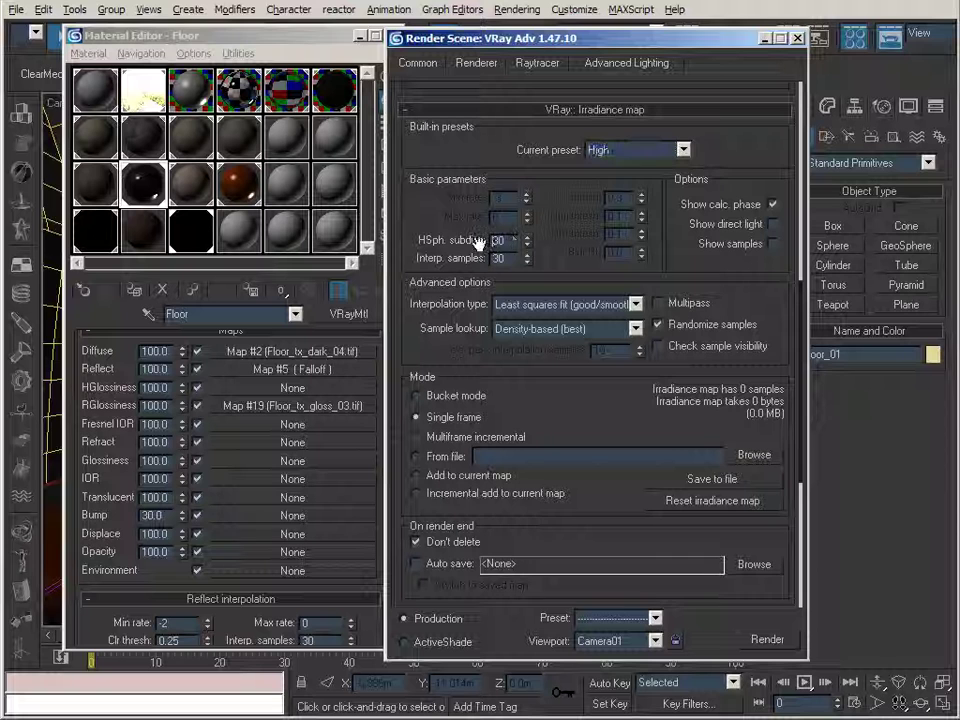
pyautogui.click(564, 248)
pyautogui.write('50')
pyautogui.click(576, 265)
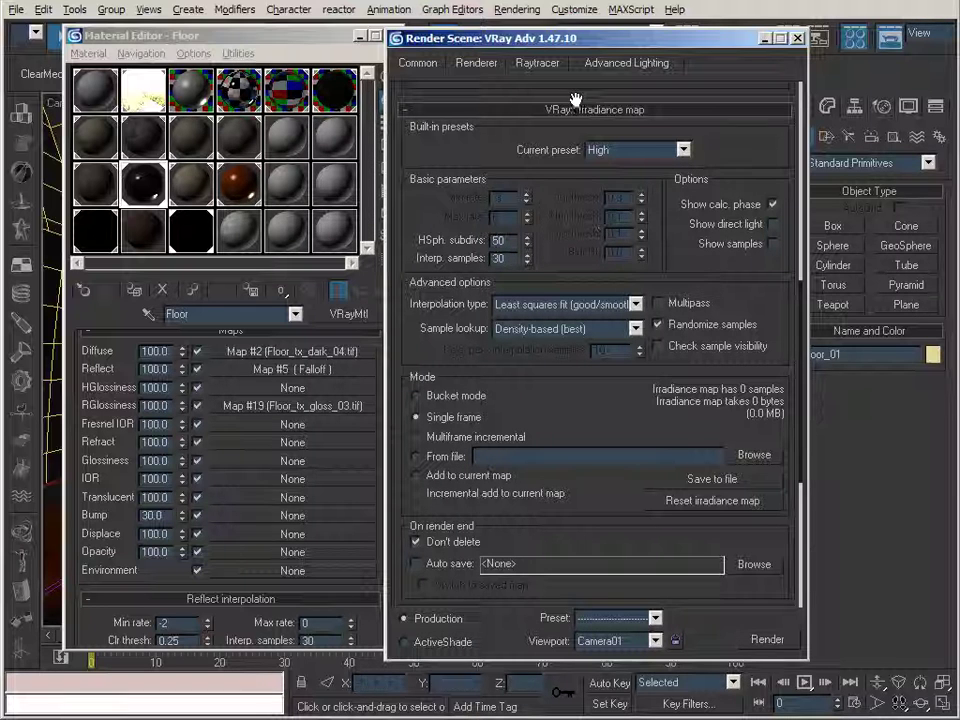
# - Keep Irradiance map as the GI engine for primary bounces and close the render settings
pyautogui.moveTo(430, 100); pyautogui.dragTo(562, 398)
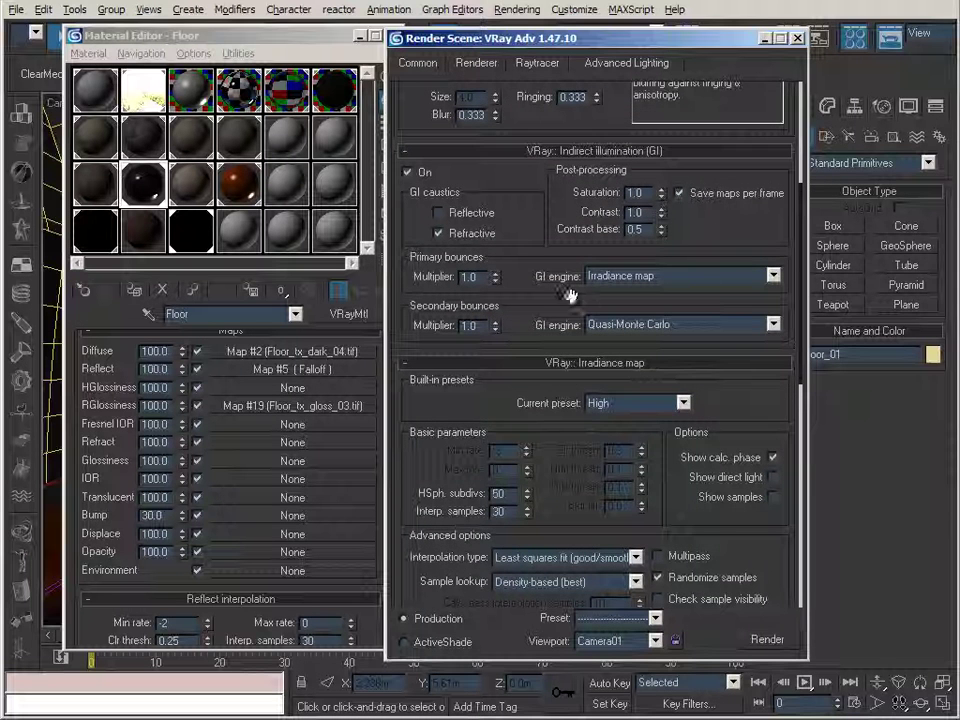
pyautogui.click(660, 277)
pyautogui.click(661, 284)
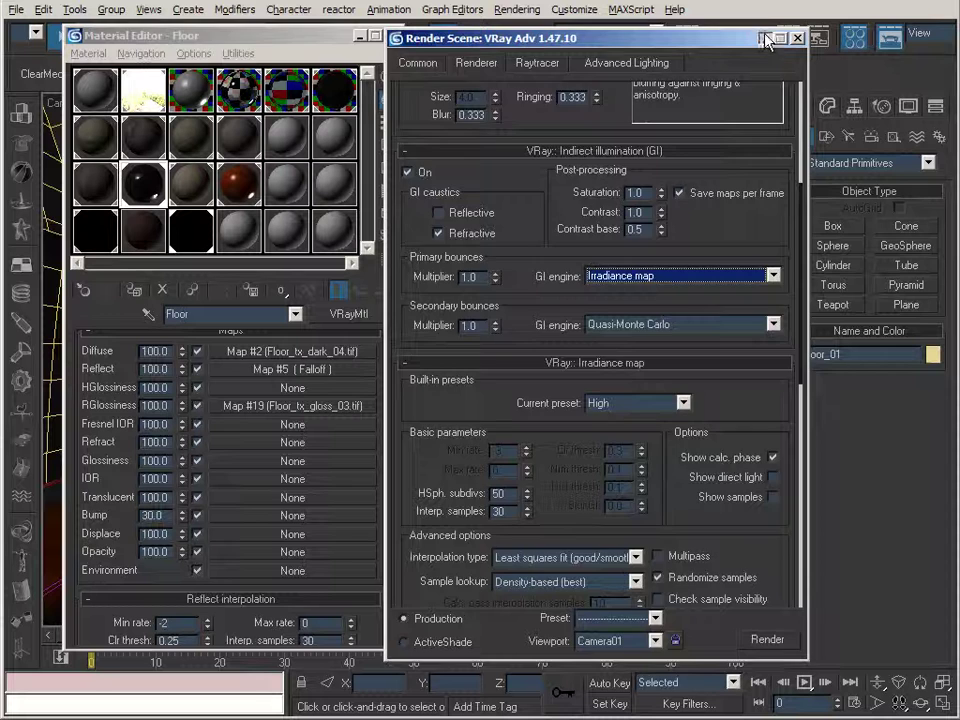
pyautogui.click(797, 38)
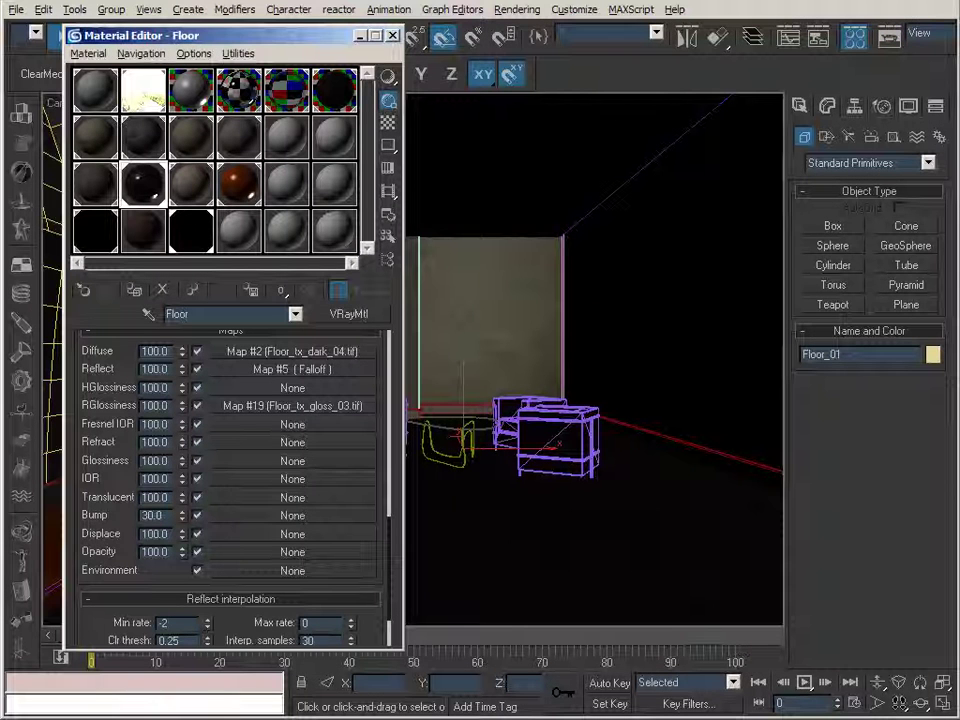
# - Compare the saved render 70_Holl_text_rfl_DF_Spec.tif with the high-quality render 75_Holl_text_rfl_DF_hi.tif in IrfanView
pyautogui.hotkey('alt', 'Tab')
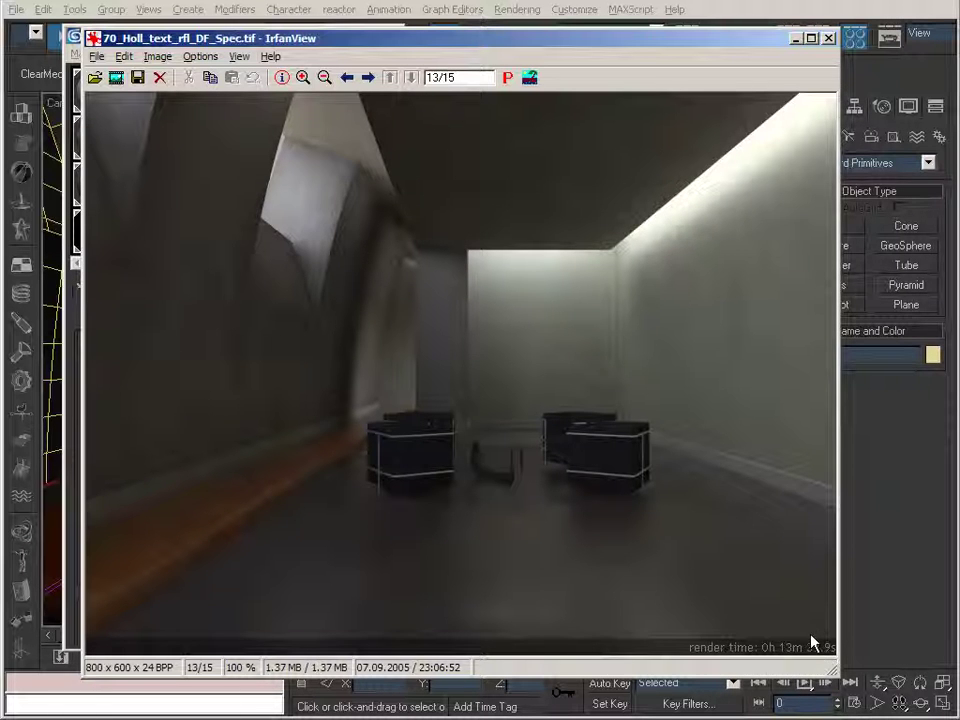
pyautogui.press('space')
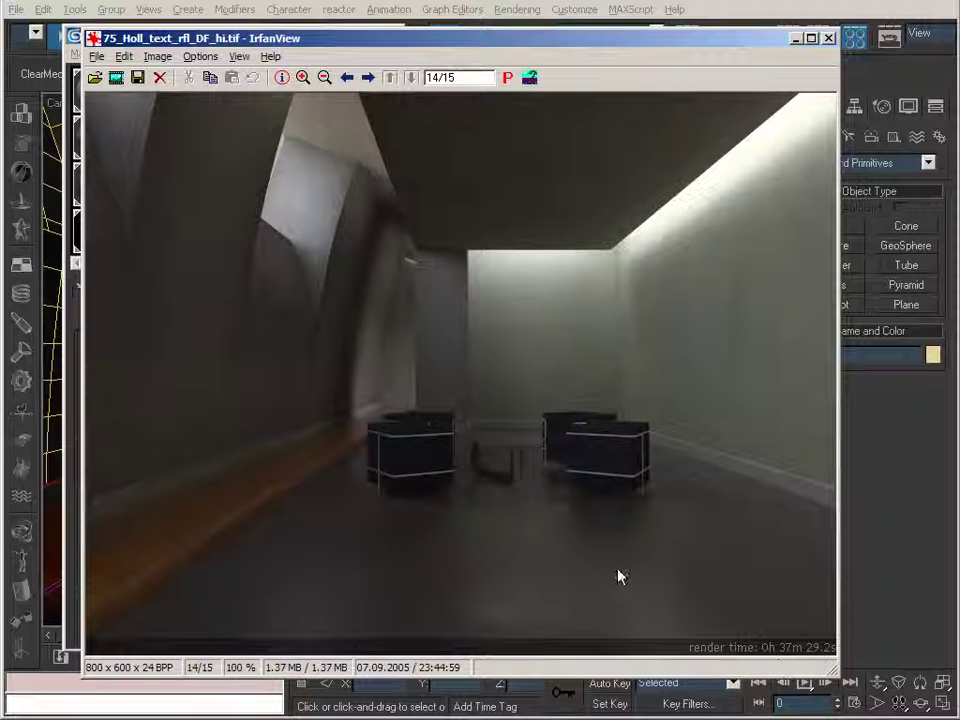
# - Flip back and forth between renders 75_Holl_text_rfl_DF_hi.tif and 70_Holl_text_rfl_DF_Spec.tif, and minimize the image viewer
pyautogui.press('Left')
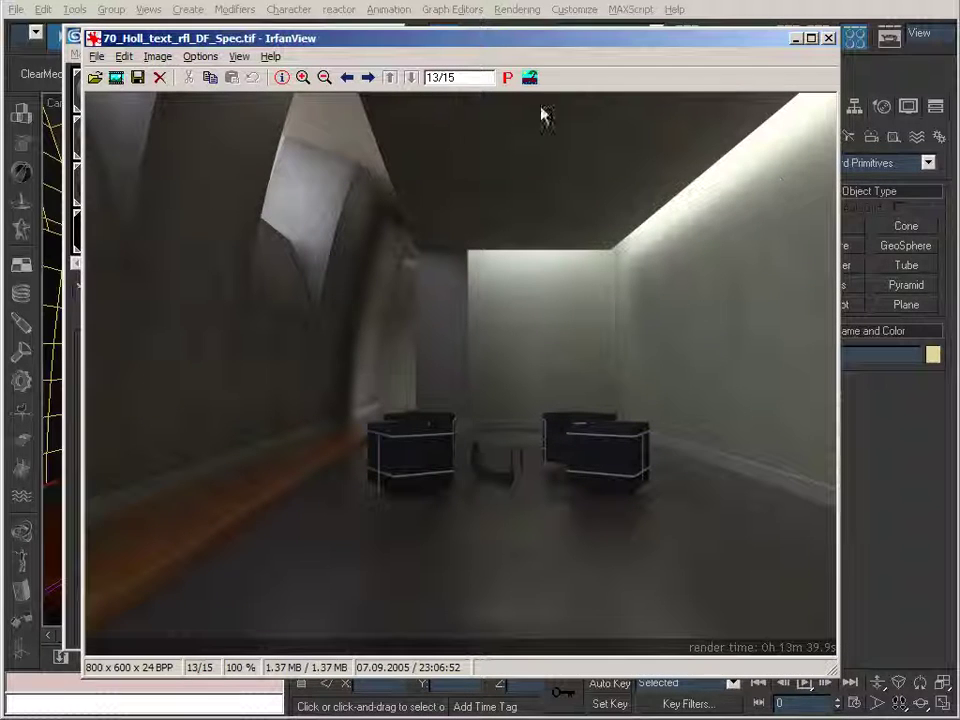
pyautogui.press('Right')
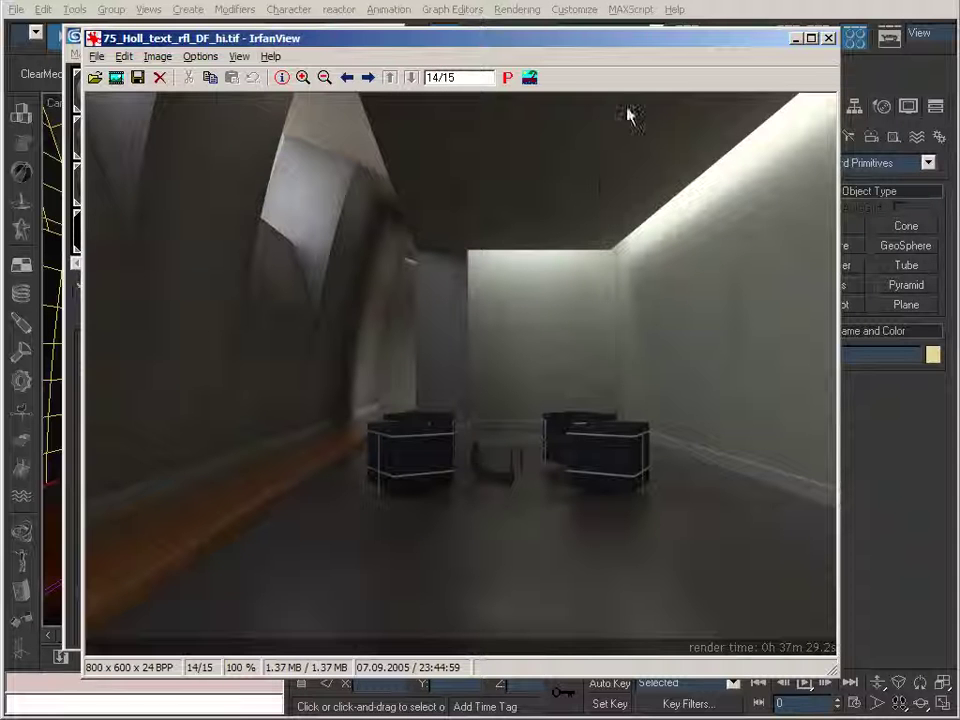
pyautogui.press('Left')
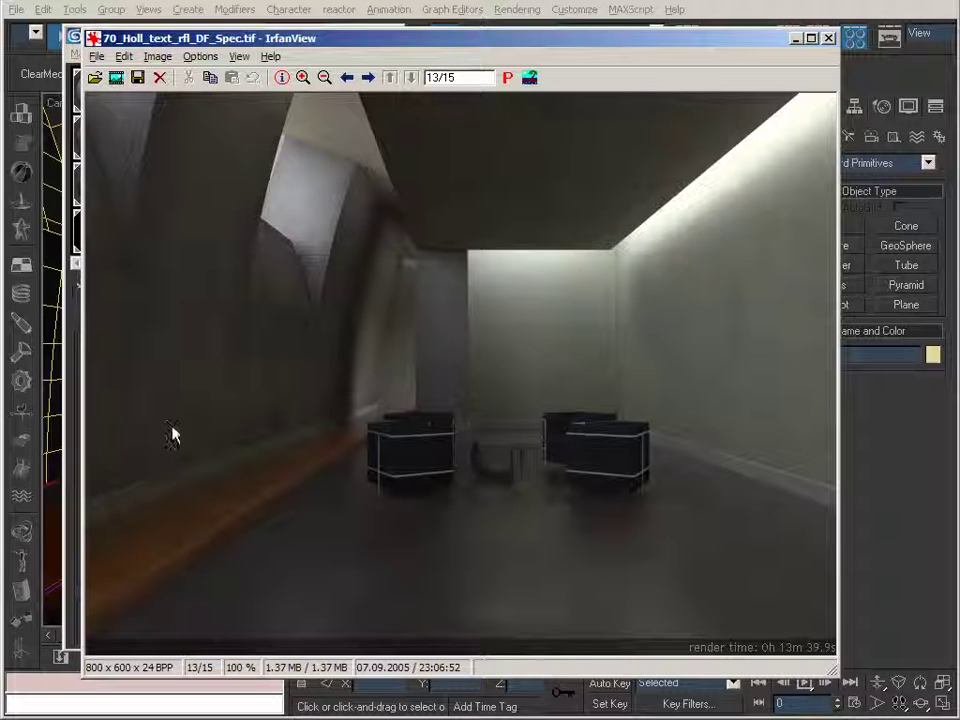
pyautogui.press('Right')
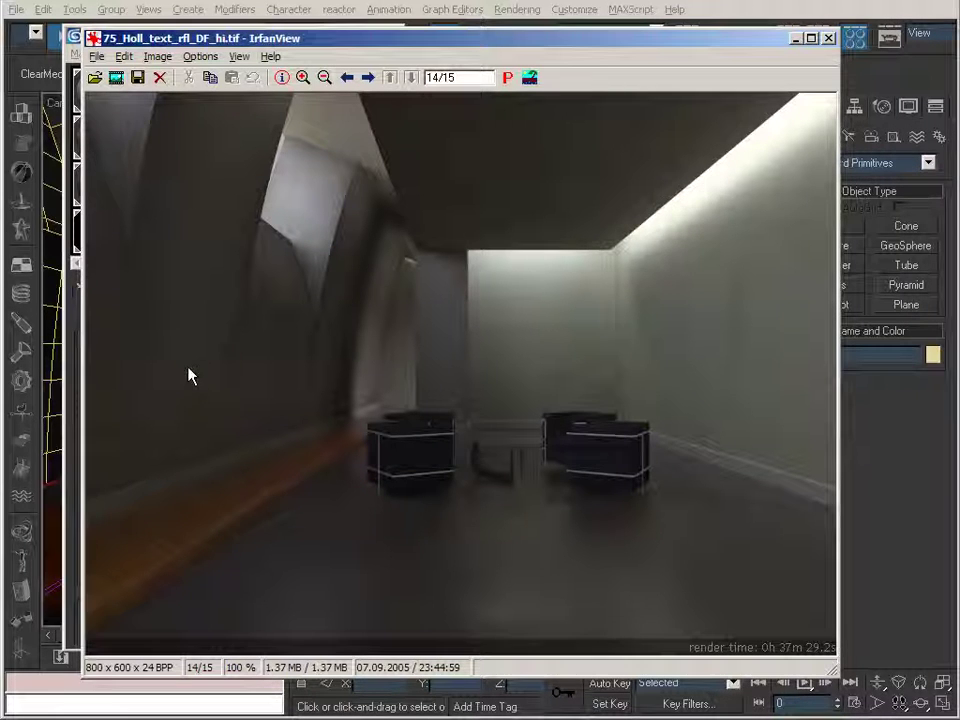
pyautogui.click(796, 39)
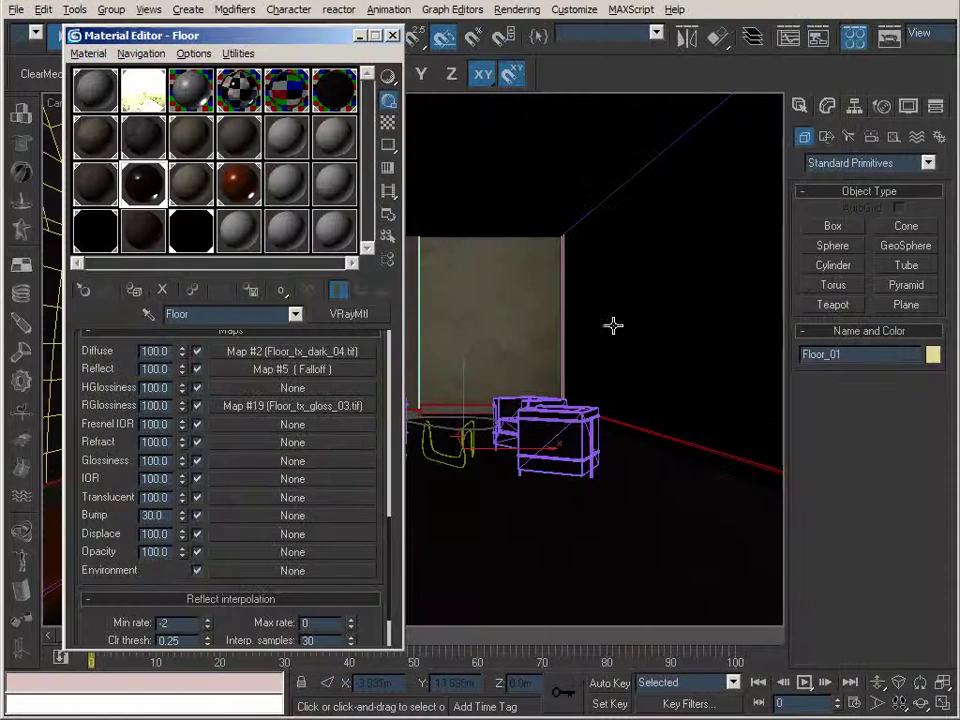
# - Open the scene Room_End_LC_01.max from the Mesh folder without saving the current scene
pyautogui.click(9, 11)
pyautogui.click(36, 62)
pyautogui.click(486, 400)
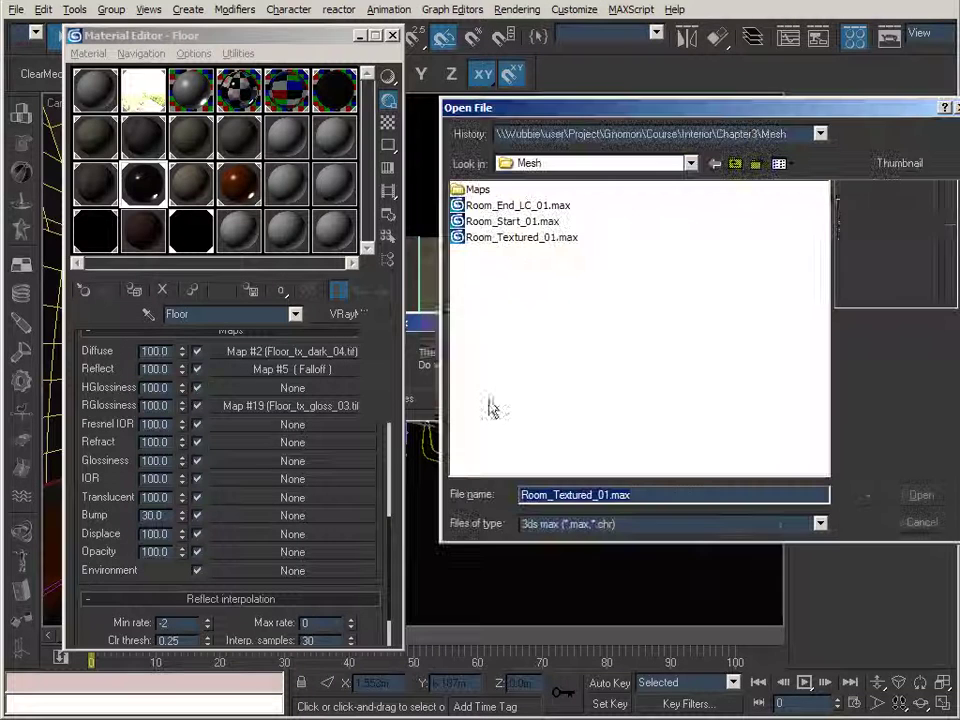
pyautogui.click(515, 205)
pyautogui.click(910, 494)
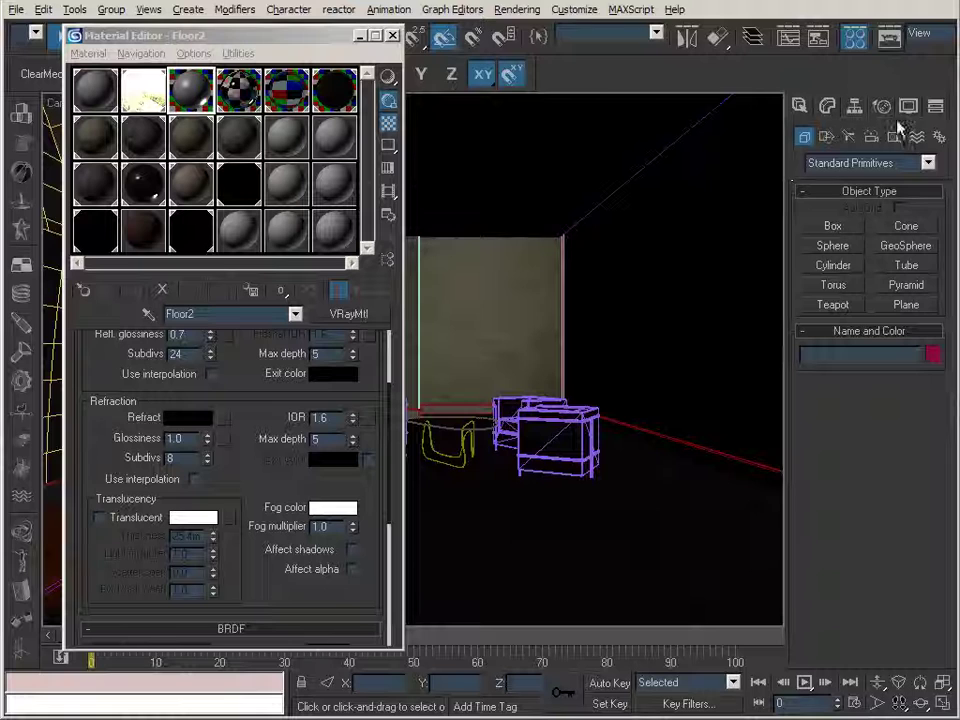
# - Review the scene's VRay render settings, examining the primary and secondary bounce GI engines and the irradiance map preset and parameters
pyautogui.click(889, 40)
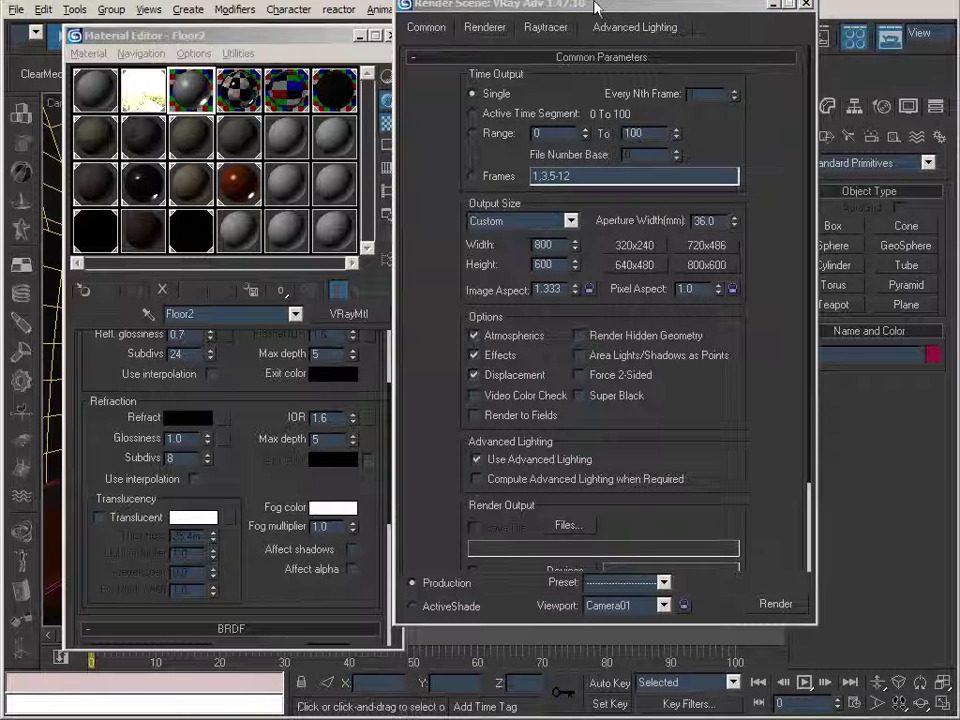
pyautogui.moveTo(596, 8); pyautogui.dragTo(588, 66)
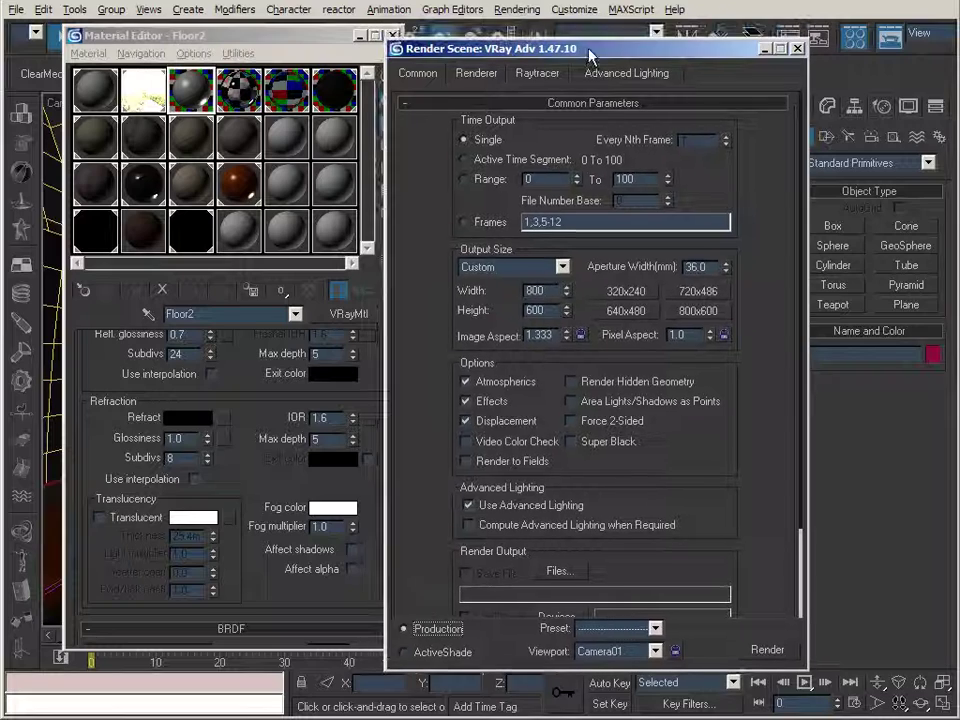
pyautogui.click(476, 78)
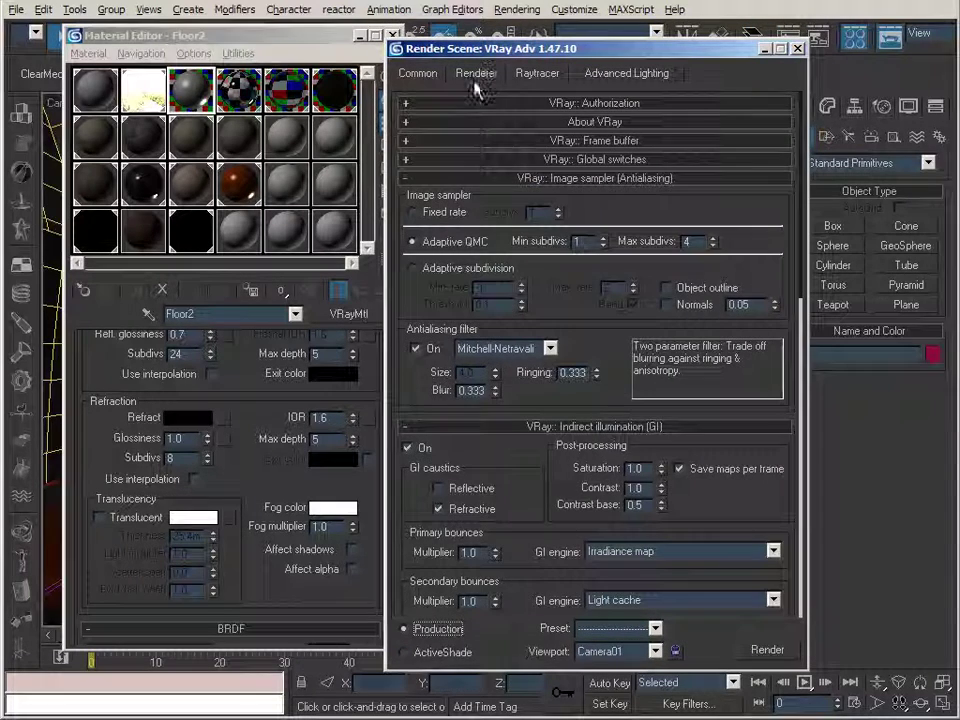
pyautogui.scroll(-5, 546, 484)
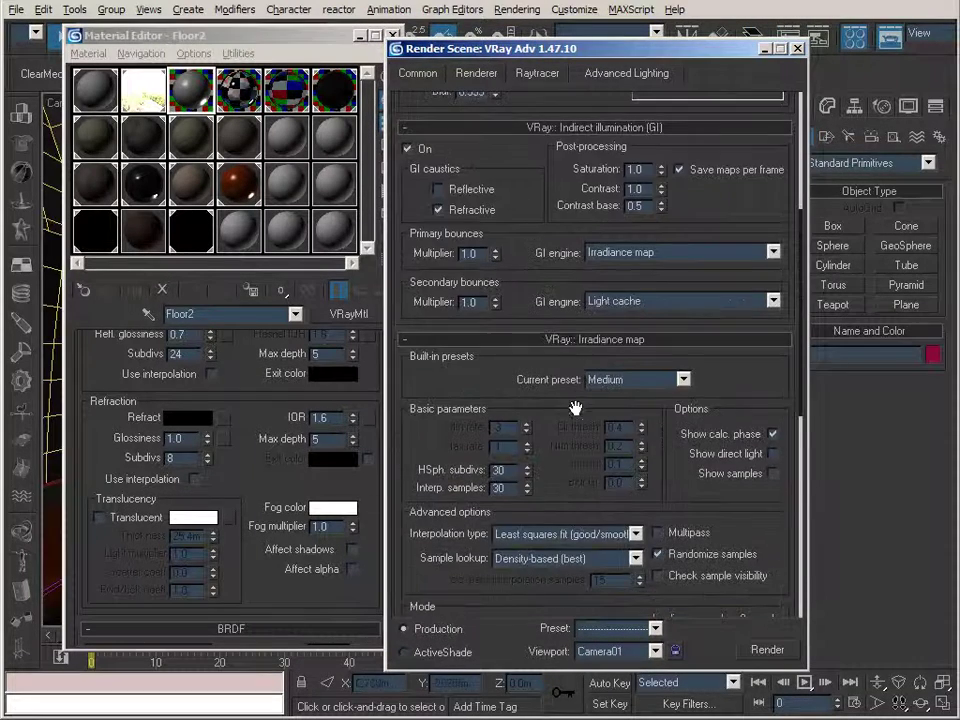
pyautogui.click(557, 339)
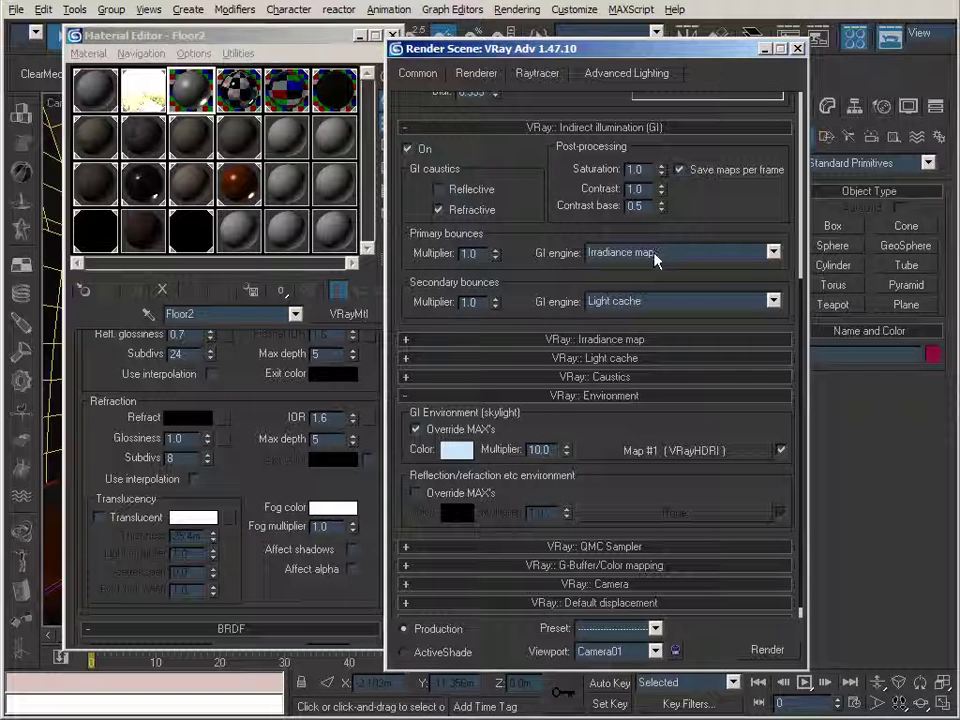
pyautogui.click(652, 302)
pyautogui.click(652, 302)
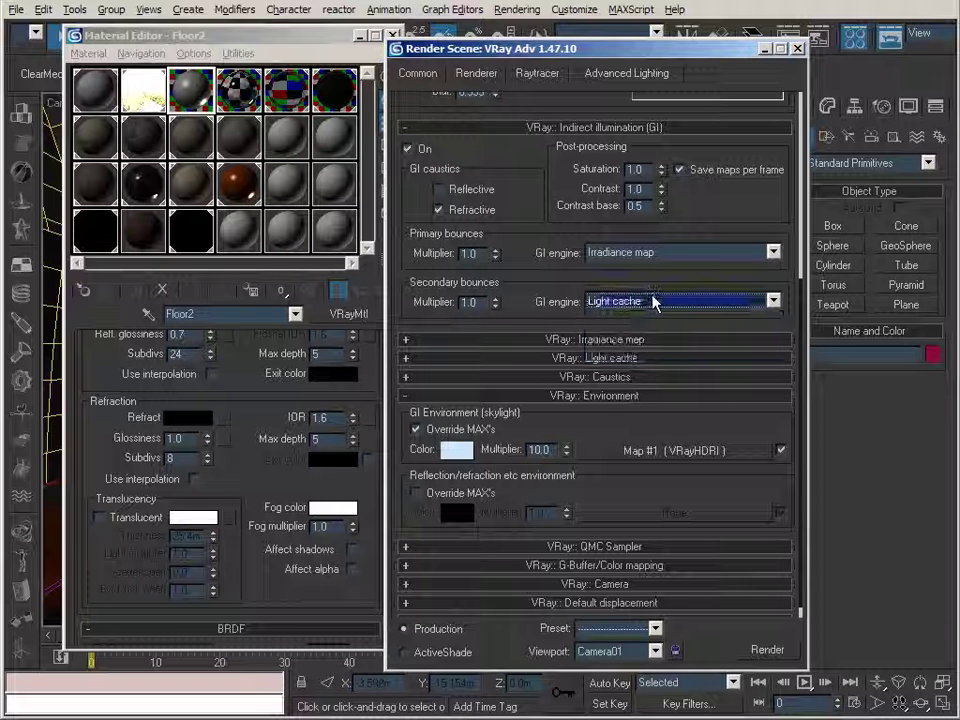
pyautogui.click(612, 341)
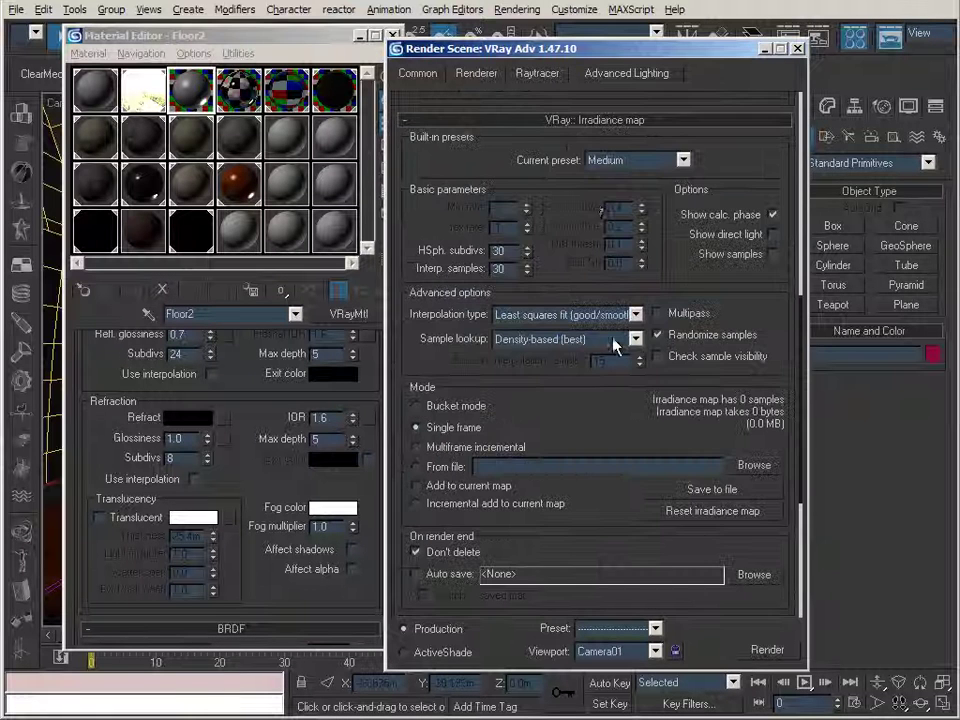
pyautogui.click(644, 161)
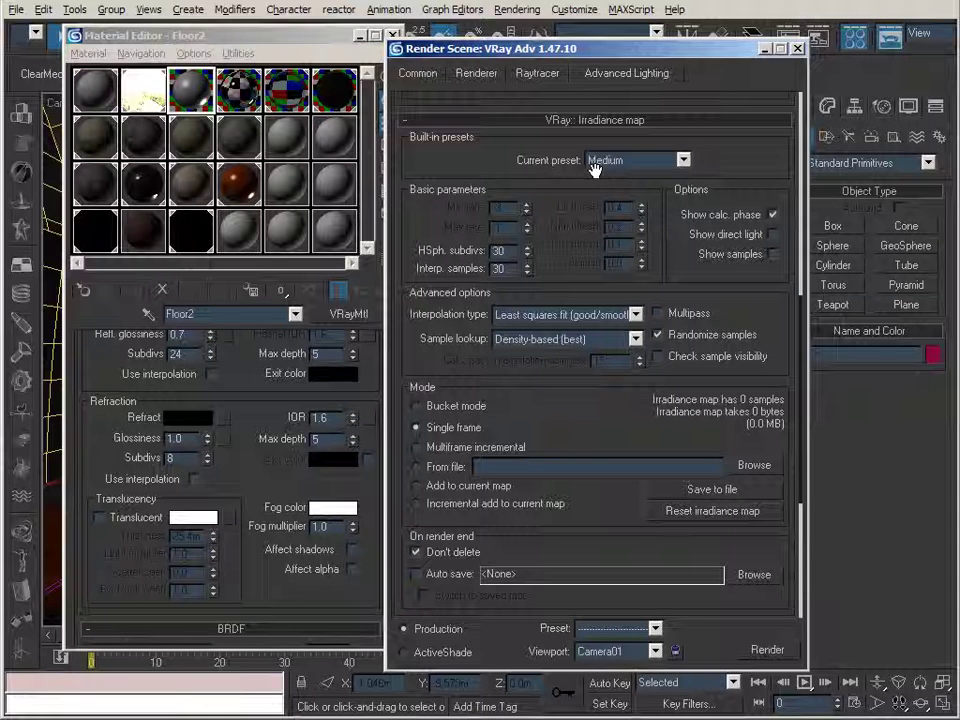
# - Switch to IrfanView and compare the light cache render 80_Holl_text_rfl_DF_Spec_LC.tif with 75_Holl_text_rfl_DF_hi.tif
pyautogui.hotkey('alt', 'Tab')
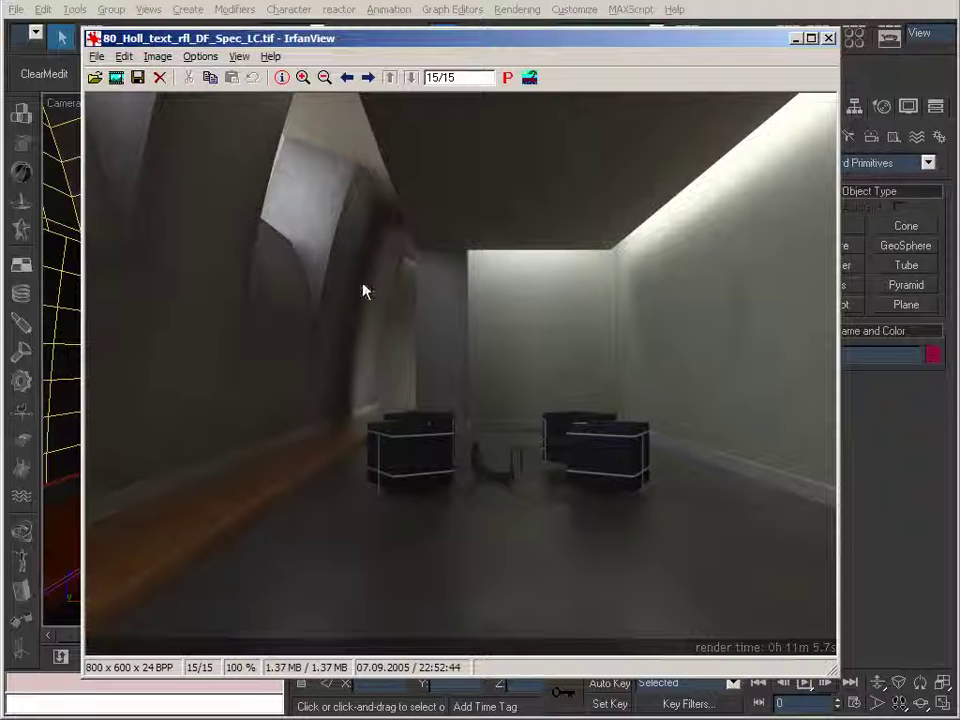
pyautogui.scroll(1, 680, 446)
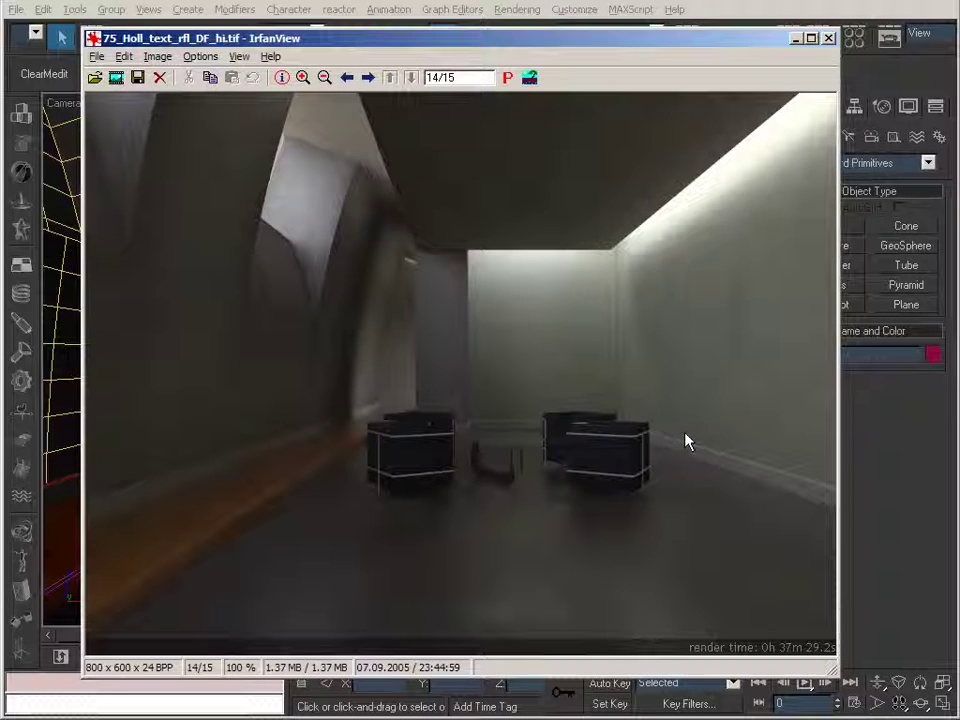
pyautogui.scroll(-1, 680, 370)
pyautogui.scroll(1, 410, 290)
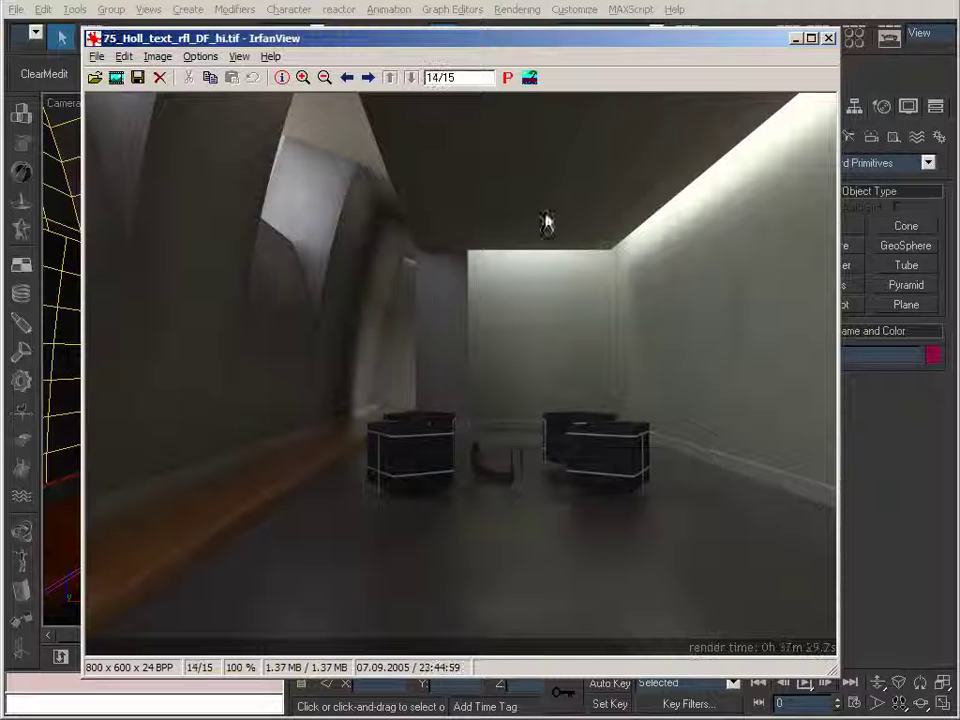
pyautogui.scroll(-1, 690, 355)
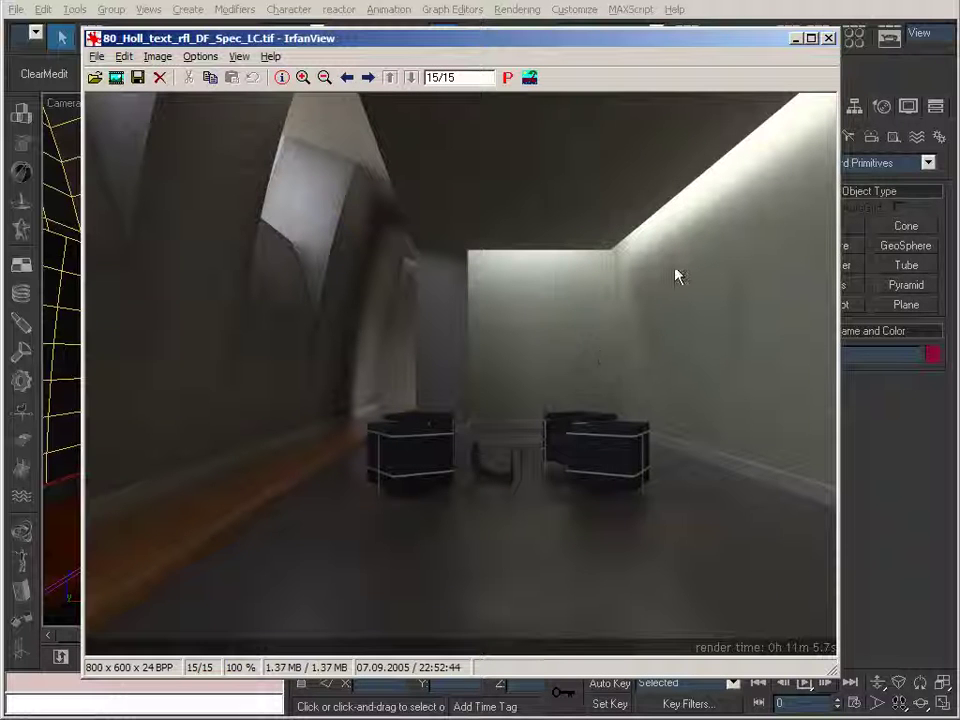
pyautogui.scroll(1, 662, 302)
pyautogui.scroll(-1, 624, 371)
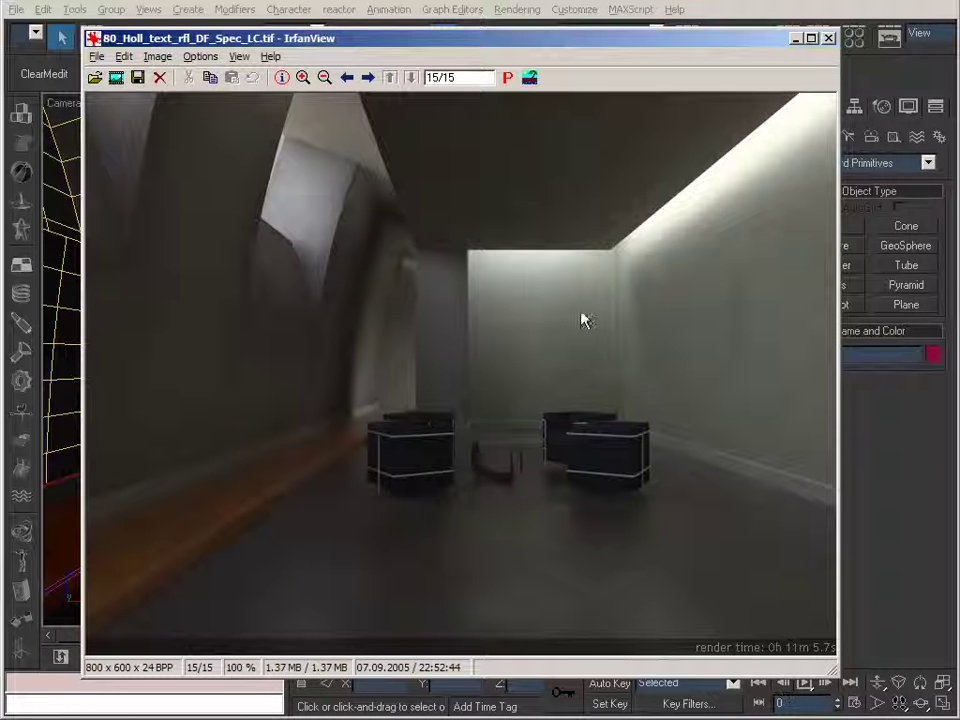
pyautogui.scroll(1, 668, 312)
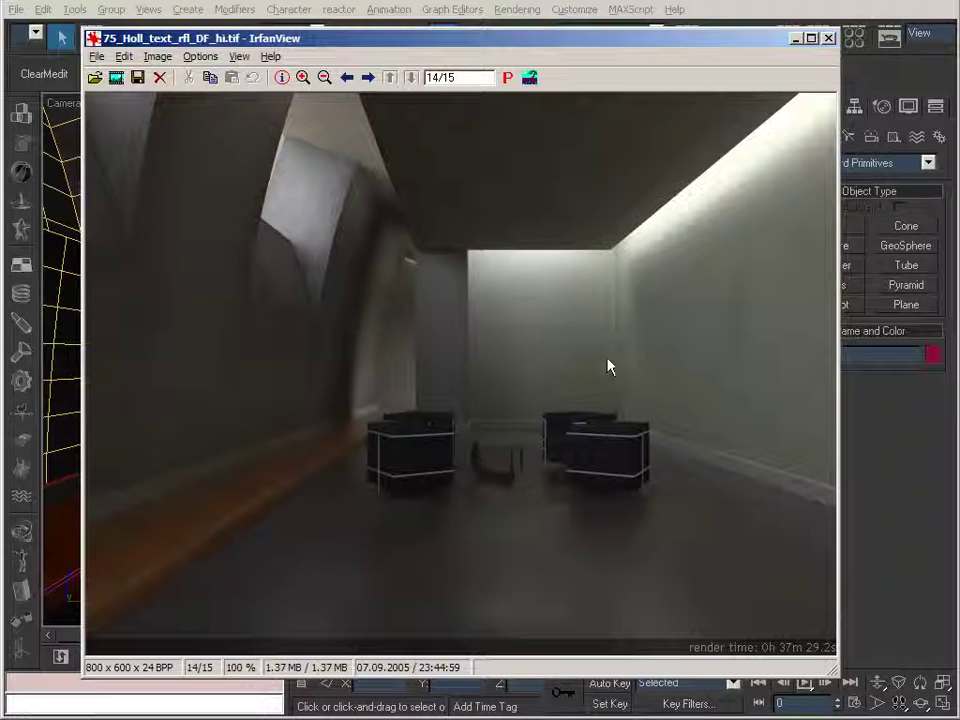
pyautogui.scroll(-1, 607, 366)
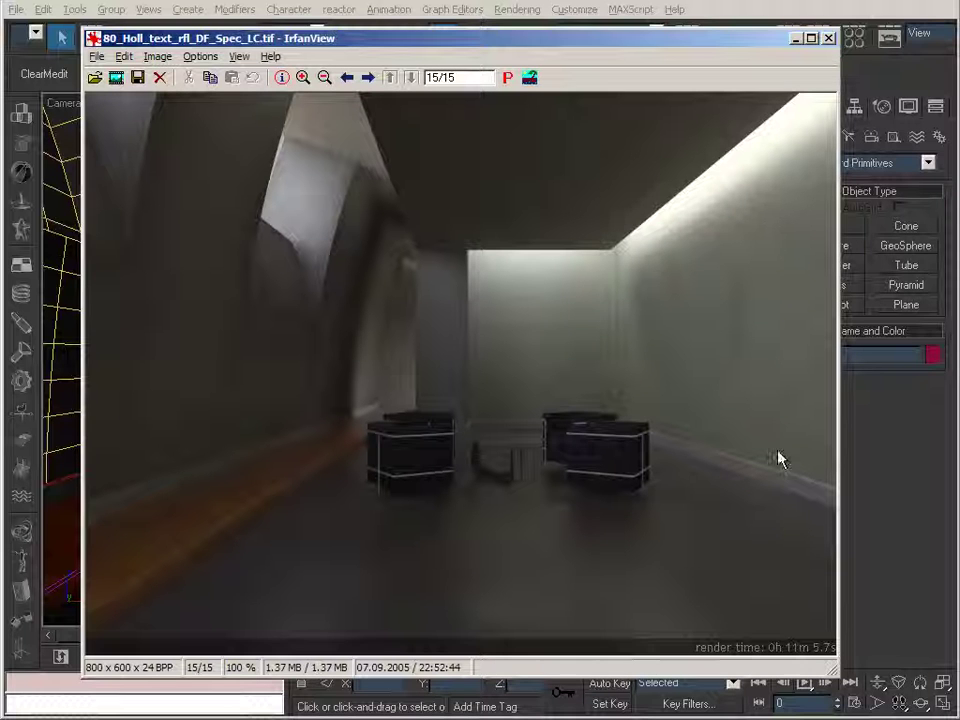